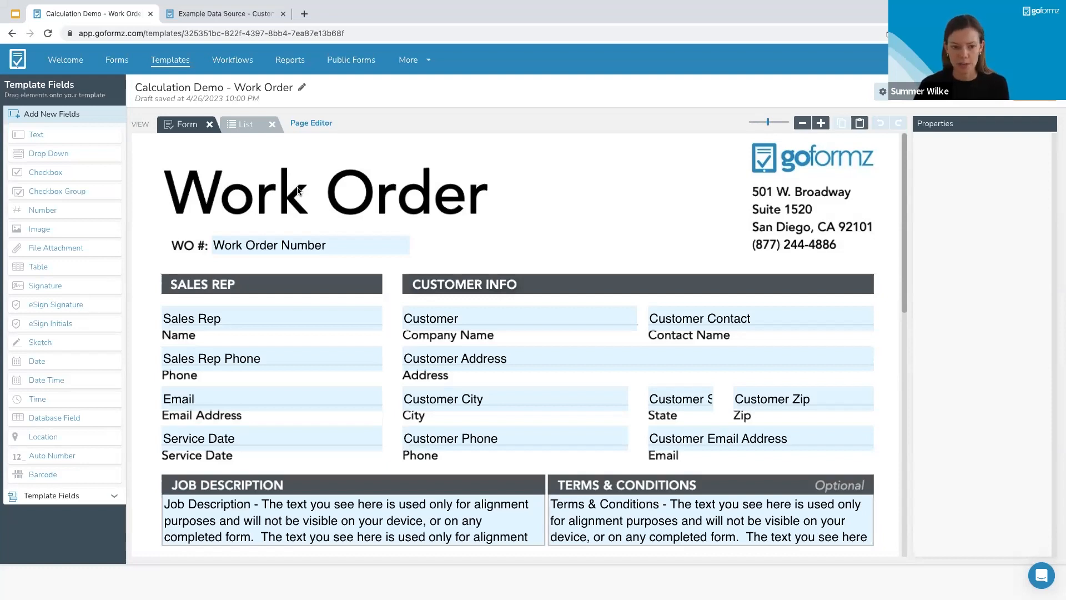
# - Examine the properties of the Job Description field and those of the form page
pyautogui.scroll(-1, 376, 317)
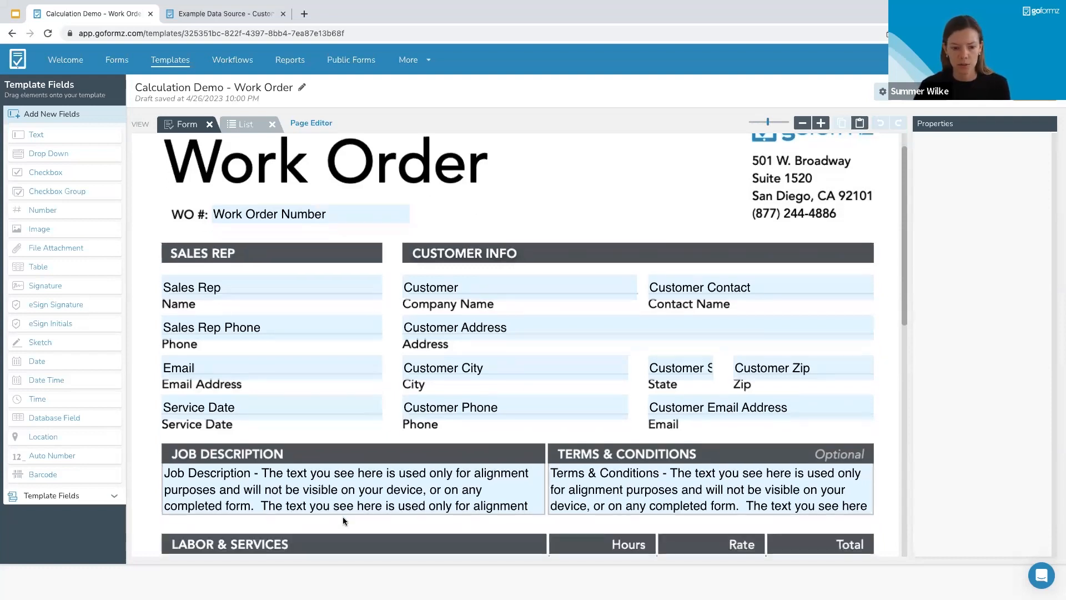
pyautogui.click(341, 494)
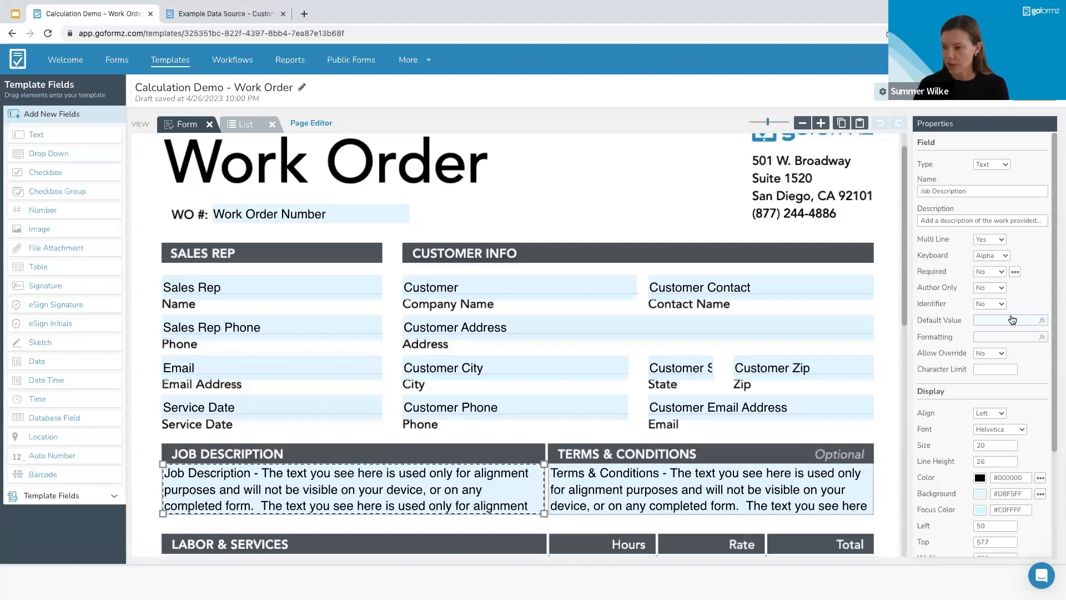
pyautogui.scroll(-1, 1000, 343)
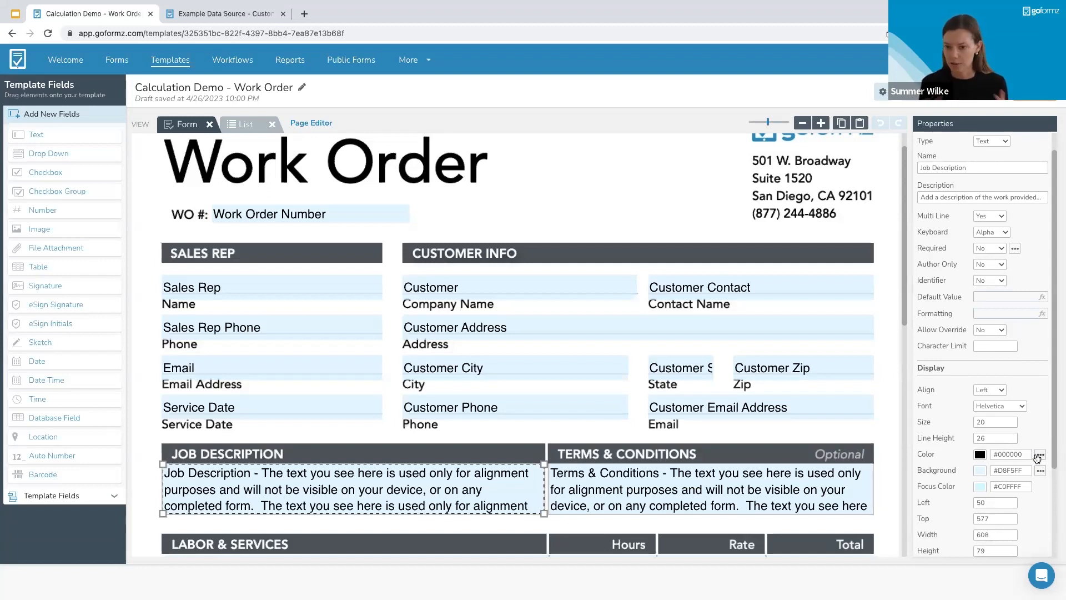
pyautogui.scroll(-3, 1037, 457)
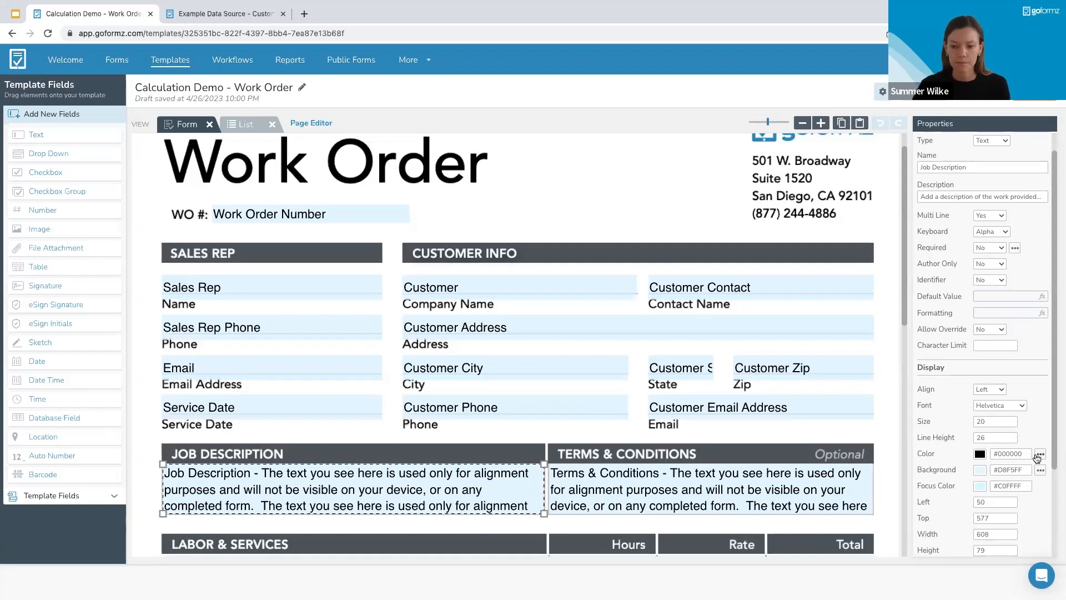
pyautogui.scroll(-1, 1036, 453)
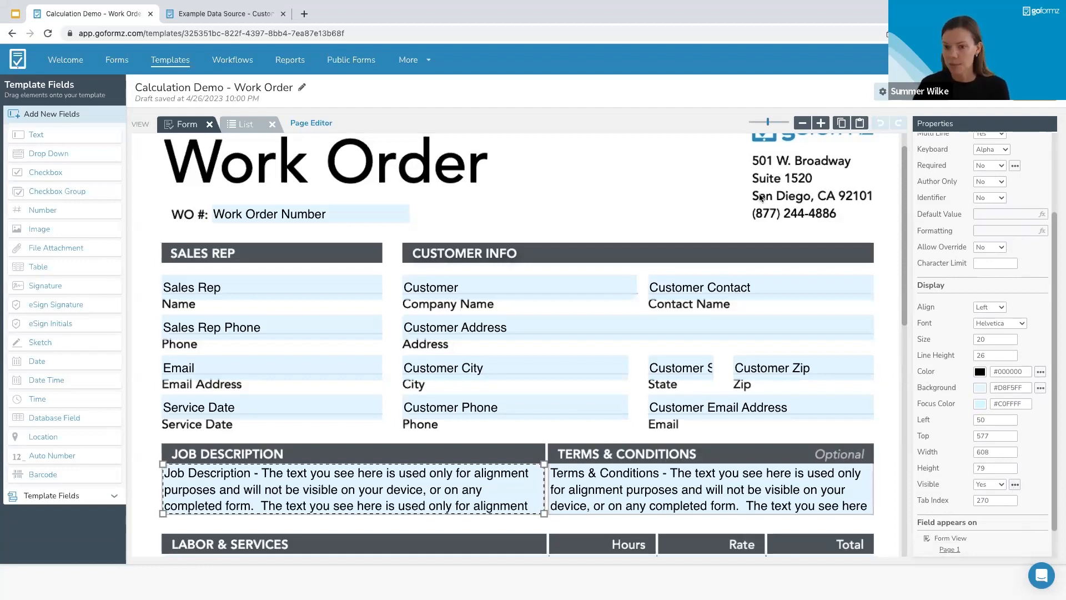
pyautogui.click(718, 196)
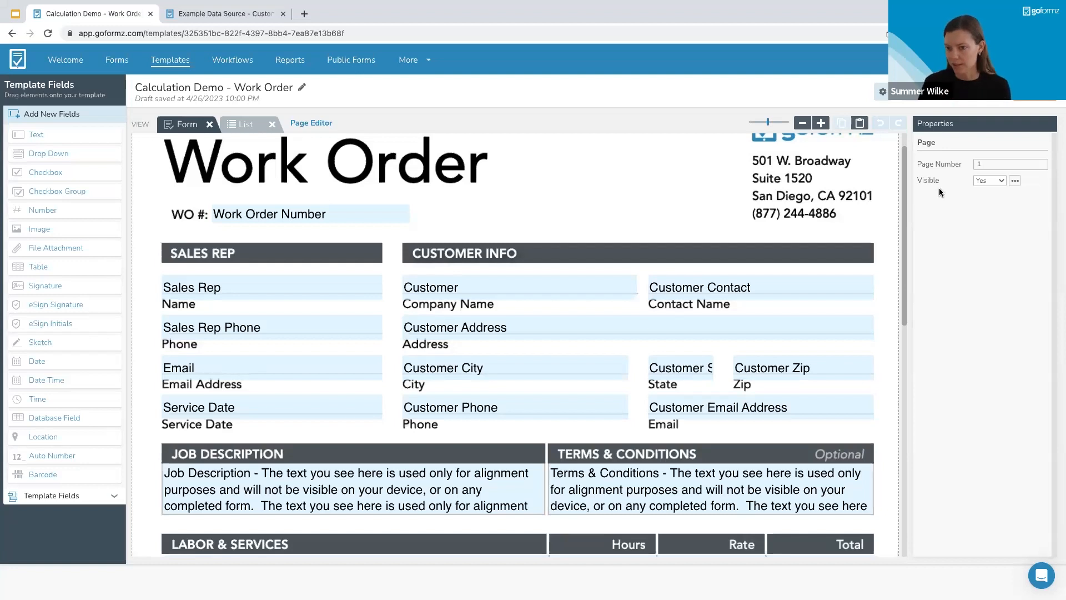
# - Open the Job Description field's default value in the enlarged formula editor and start a formula with "="
pyautogui.click(411, 489)
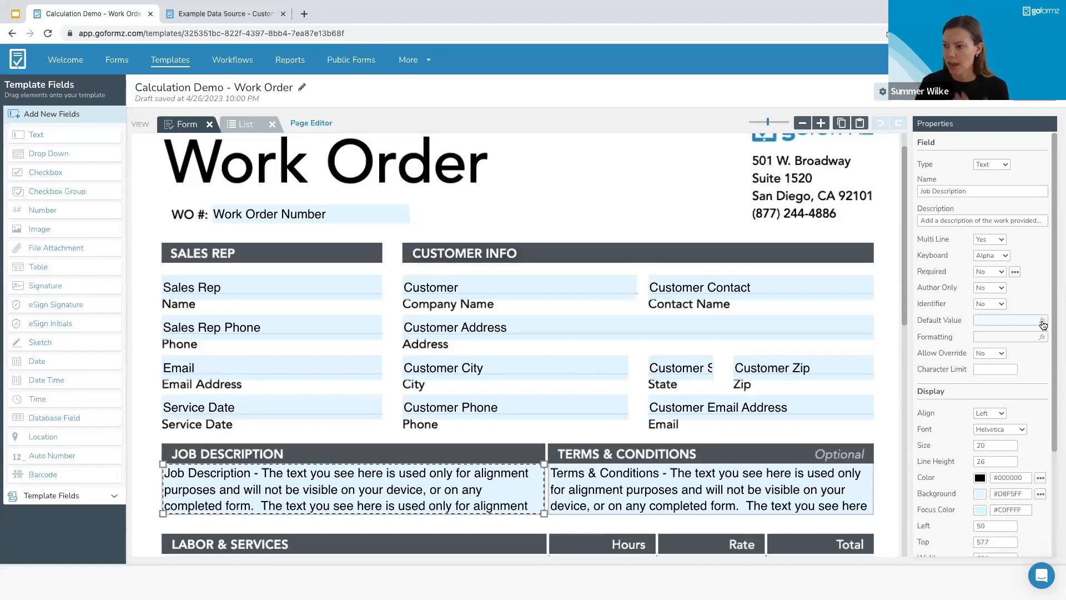
pyautogui.click(994, 322)
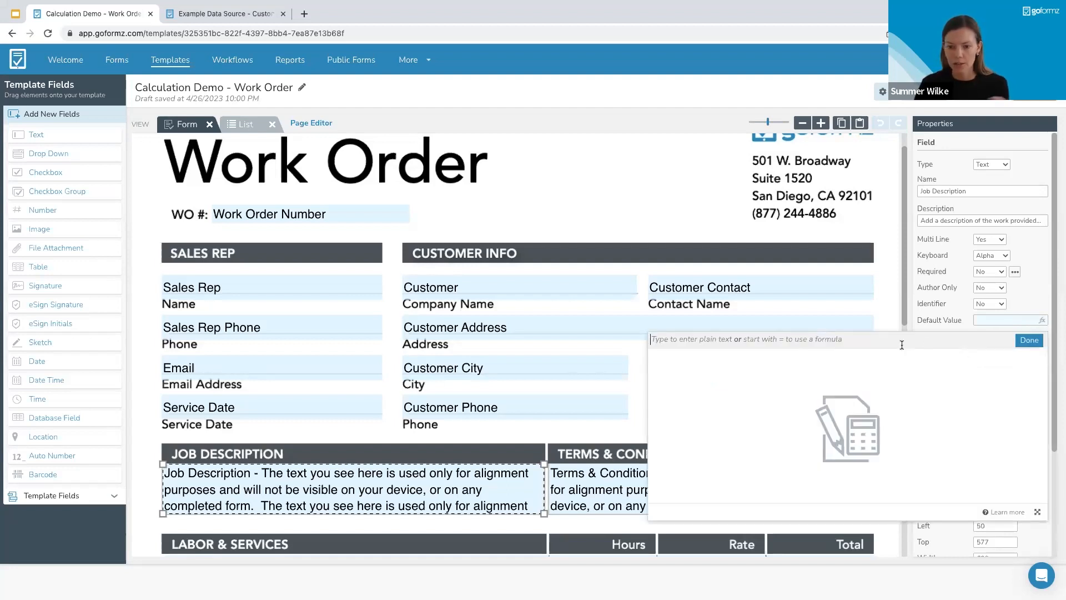
pyautogui.click(1036, 515)
pyautogui.click(1012, 535)
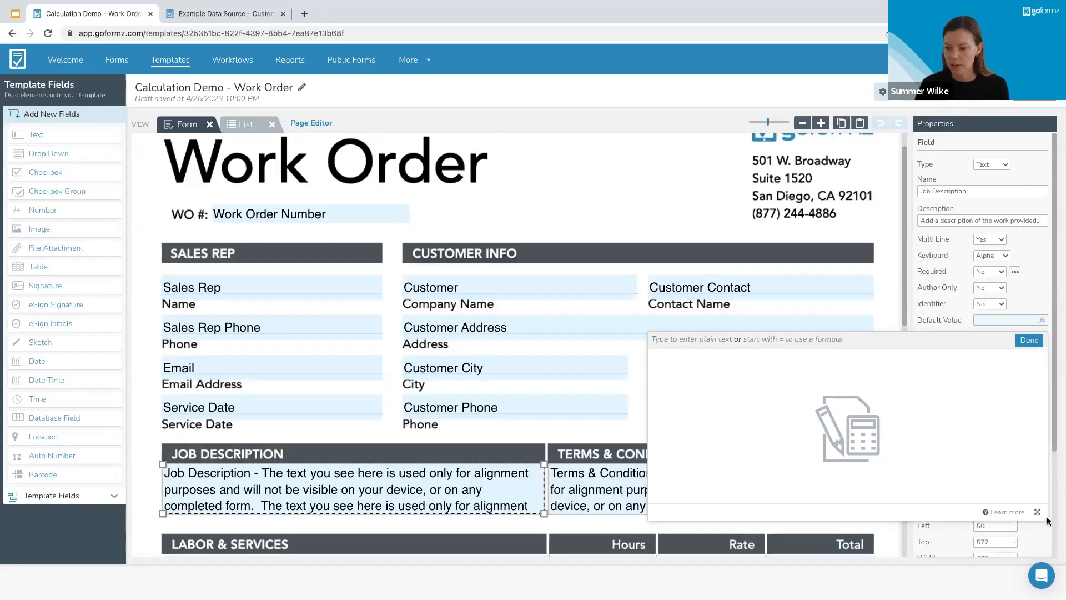
pyautogui.click(1037, 513)
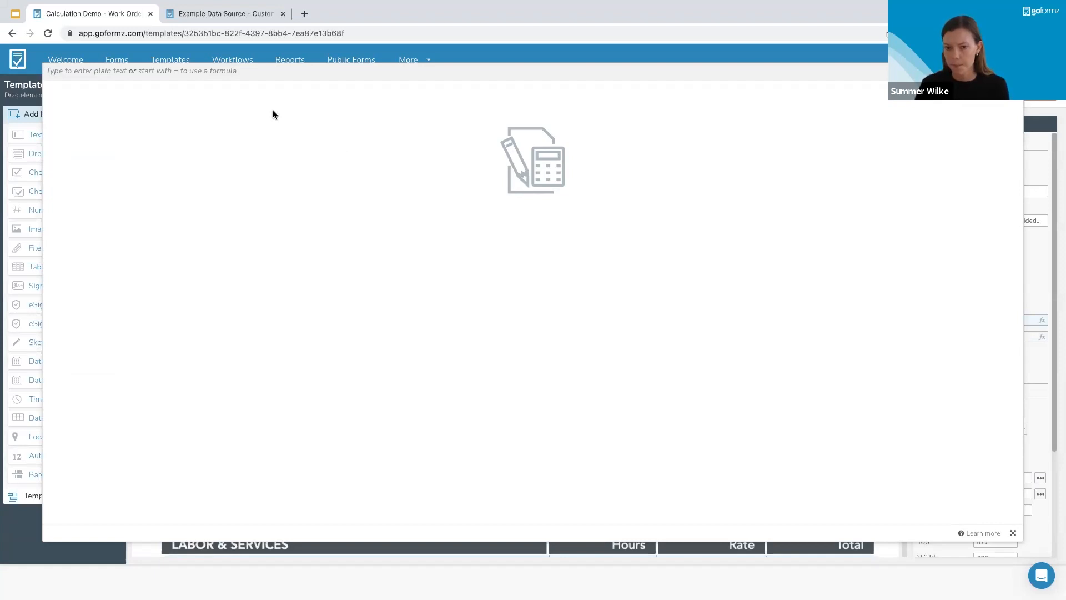
pyautogui.click(249, 72)
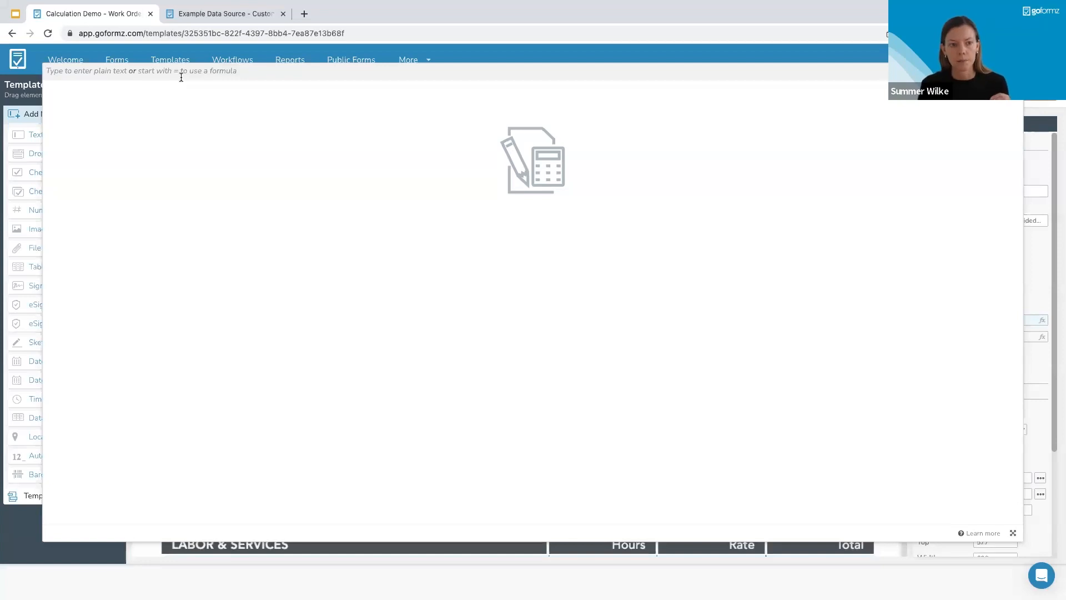
pyautogui.write('=')
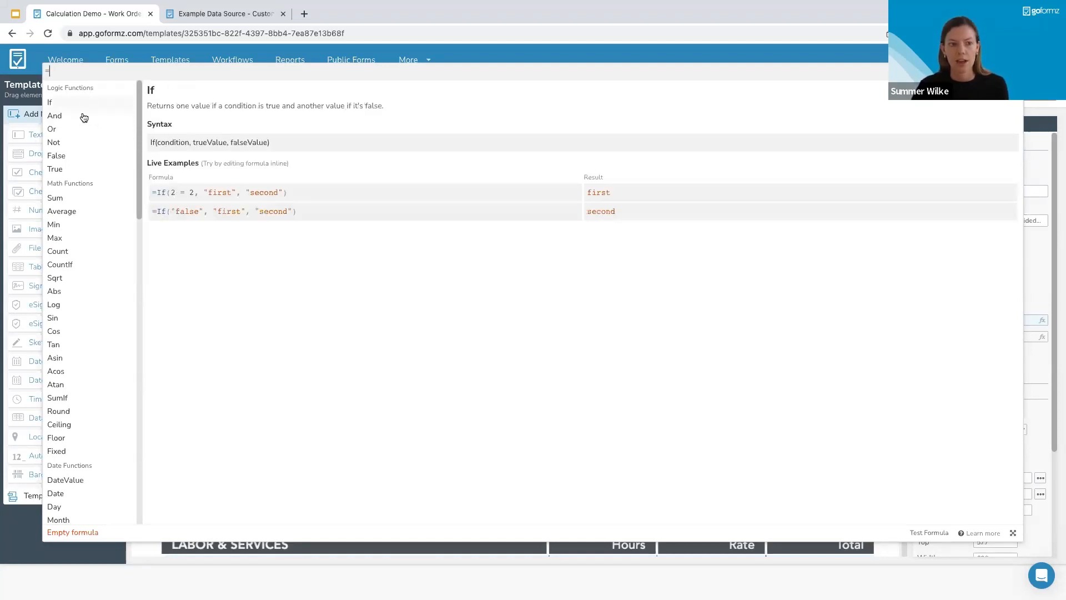
# - Review the functions, template fields and environment variables available for the default value formula
pyautogui.scroll(-3, 83, 192)
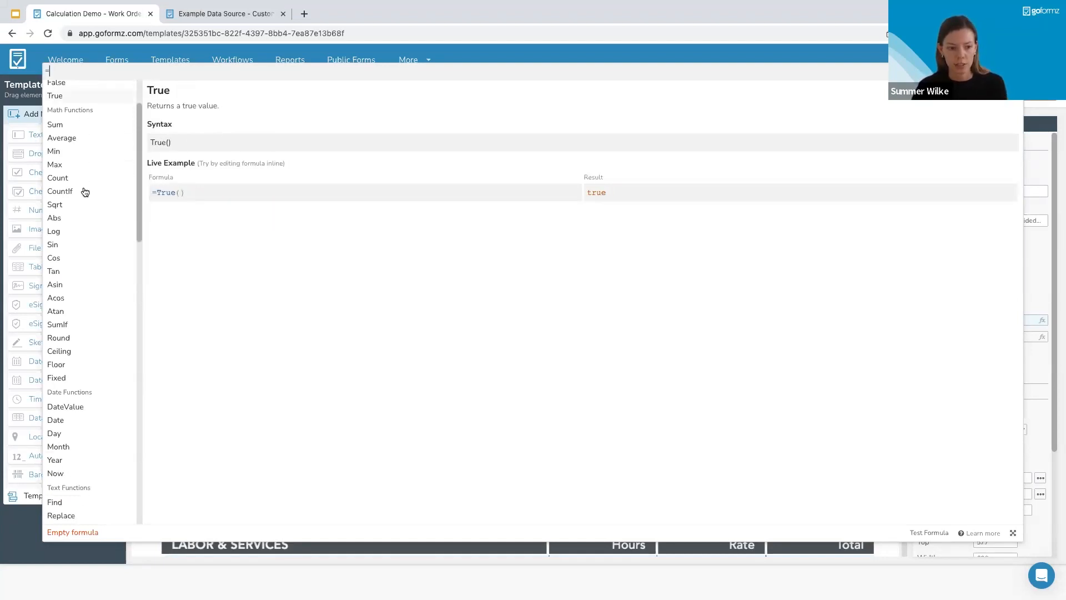
pyautogui.scroll(3, 85, 145)
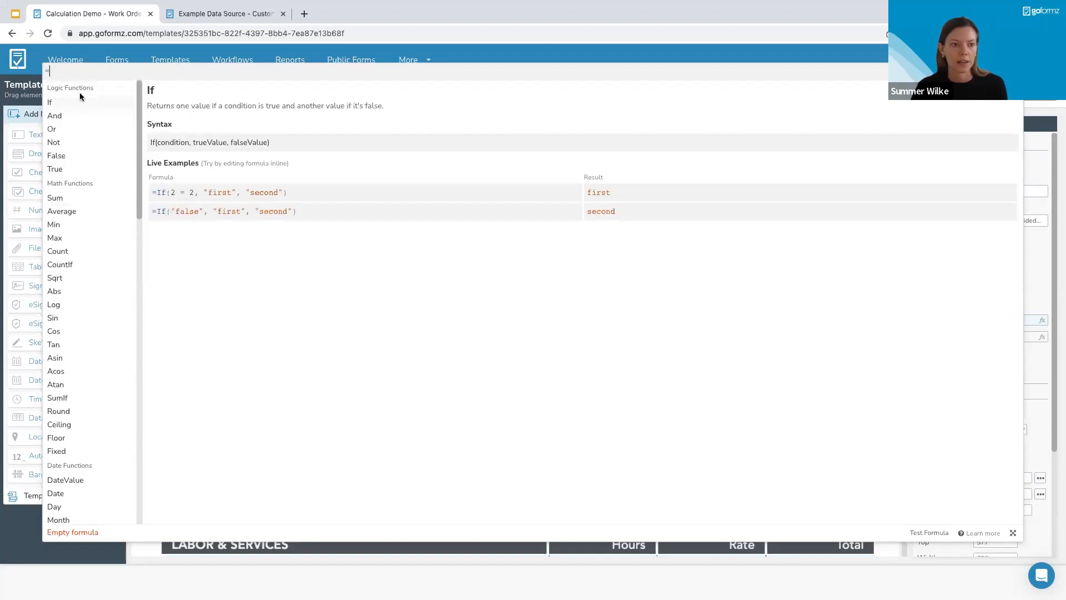
pyautogui.scroll(-7, 100, 278)
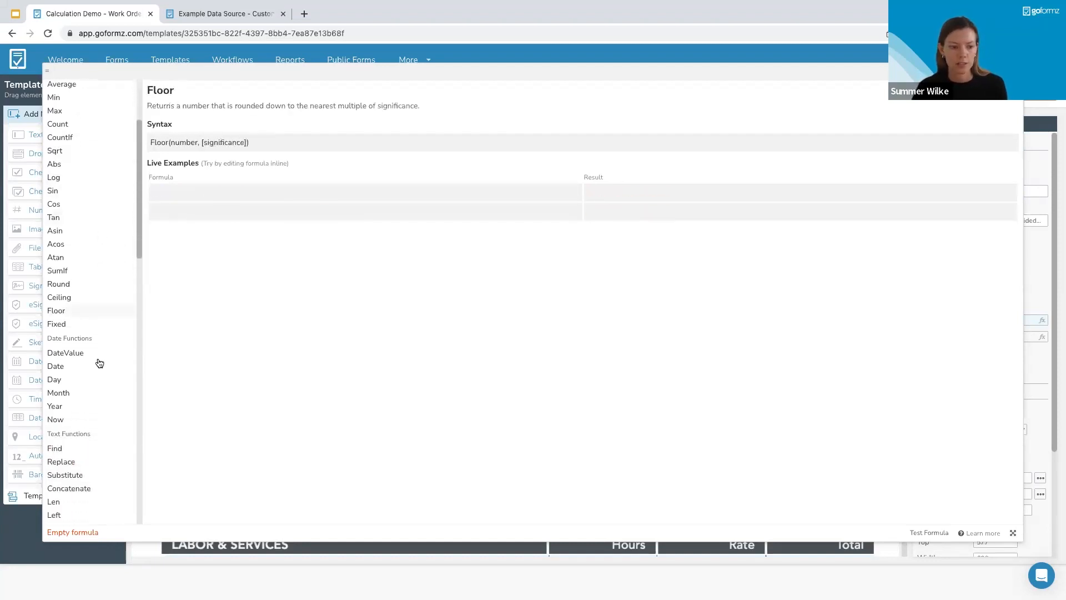
pyautogui.scroll(-2, 99, 362)
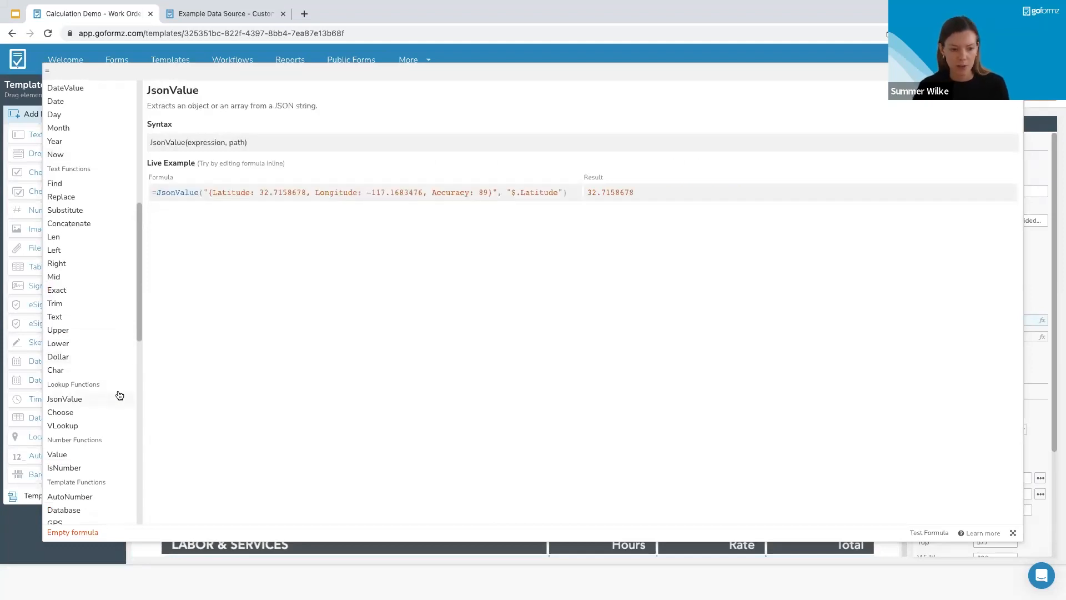
pyautogui.scroll(-2, 115, 401)
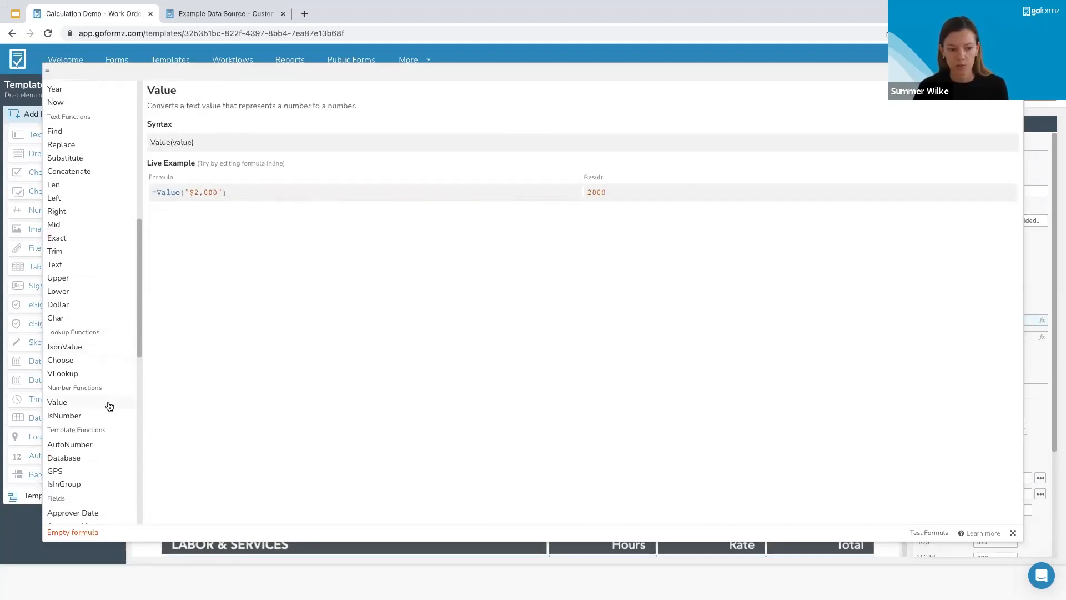
pyautogui.scroll(-6, 112, 411)
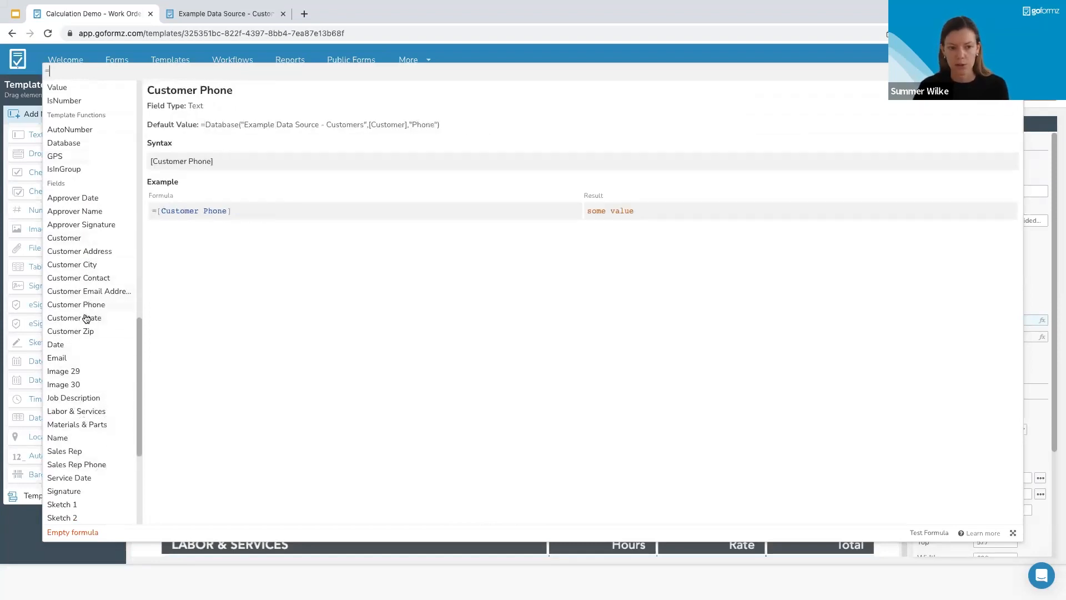
pyautogui.scroll(-4, 88, 380)
pyautogui.scroll(-1, 89, 400)
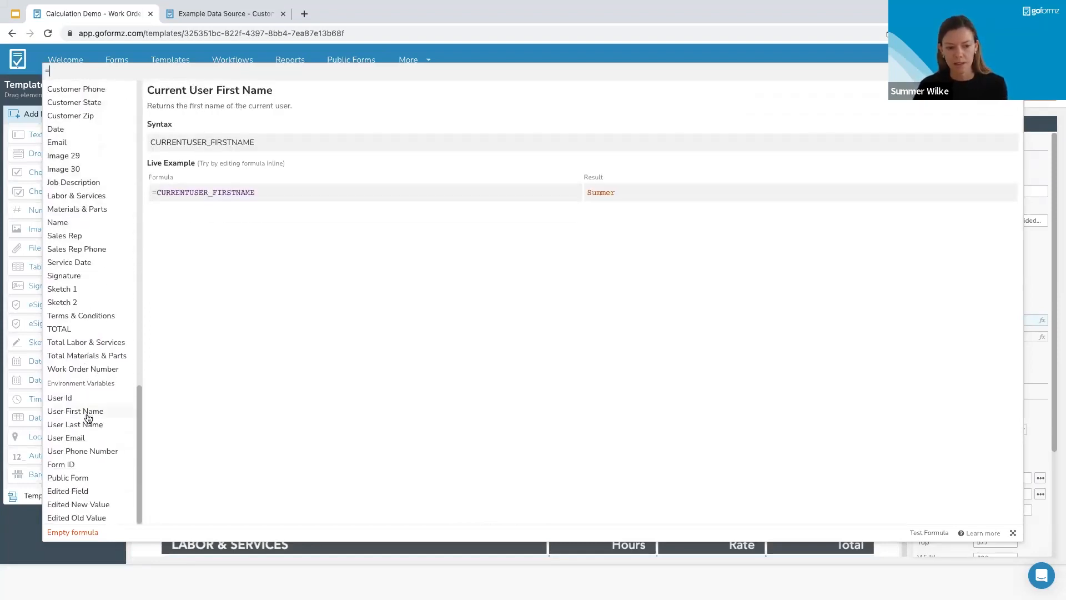
pyautogui.scroll(15, 87, 418)
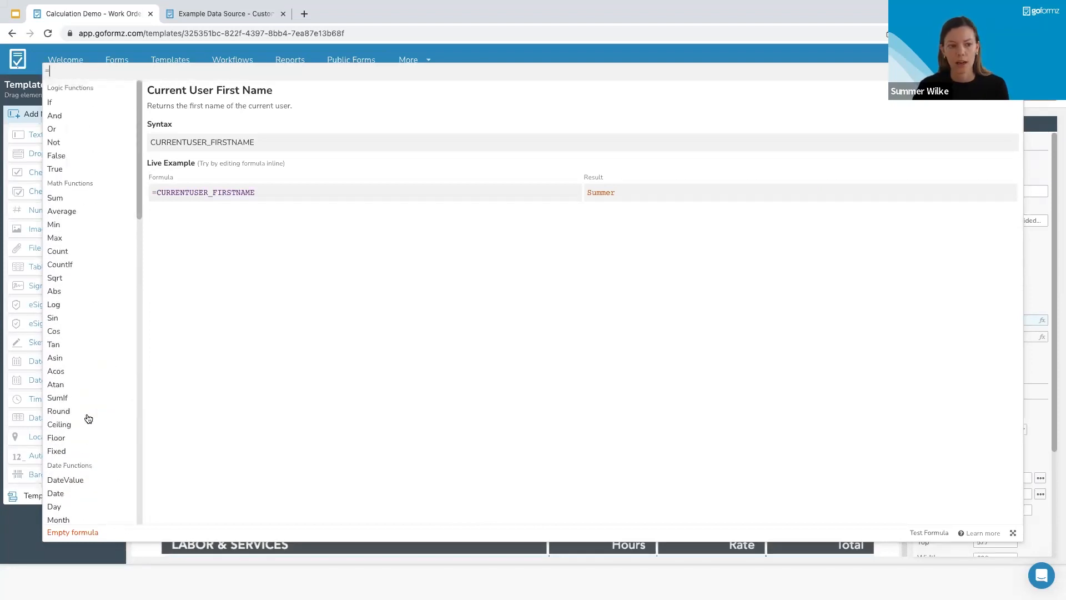
pyautogui.click(80, 202)
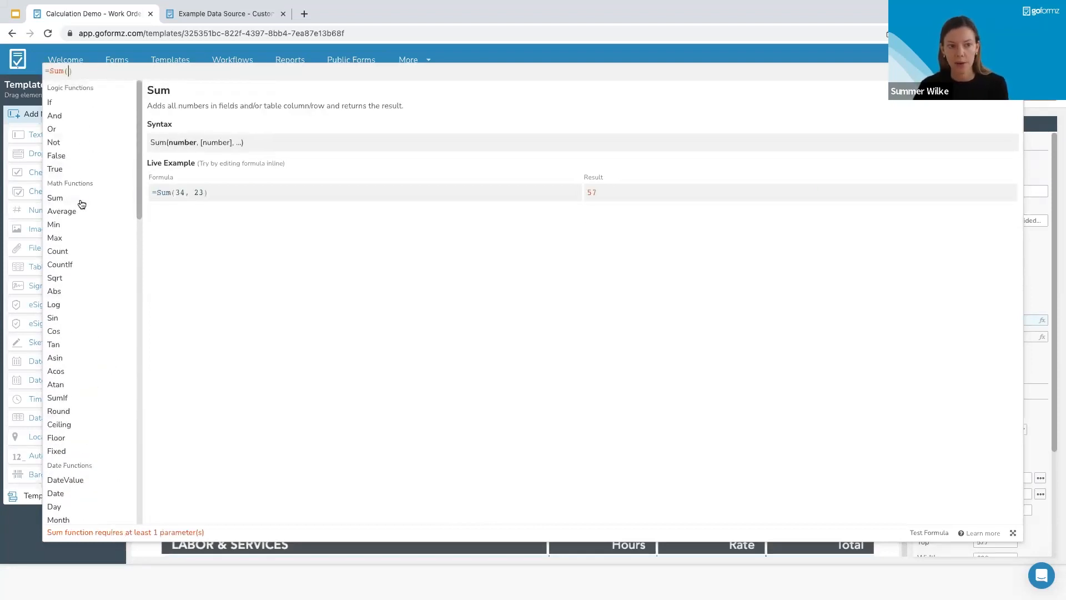
pyautogui.click(94, 73)
pyautogui.press('BackSpace')
pyautogui.press('BackSpace')
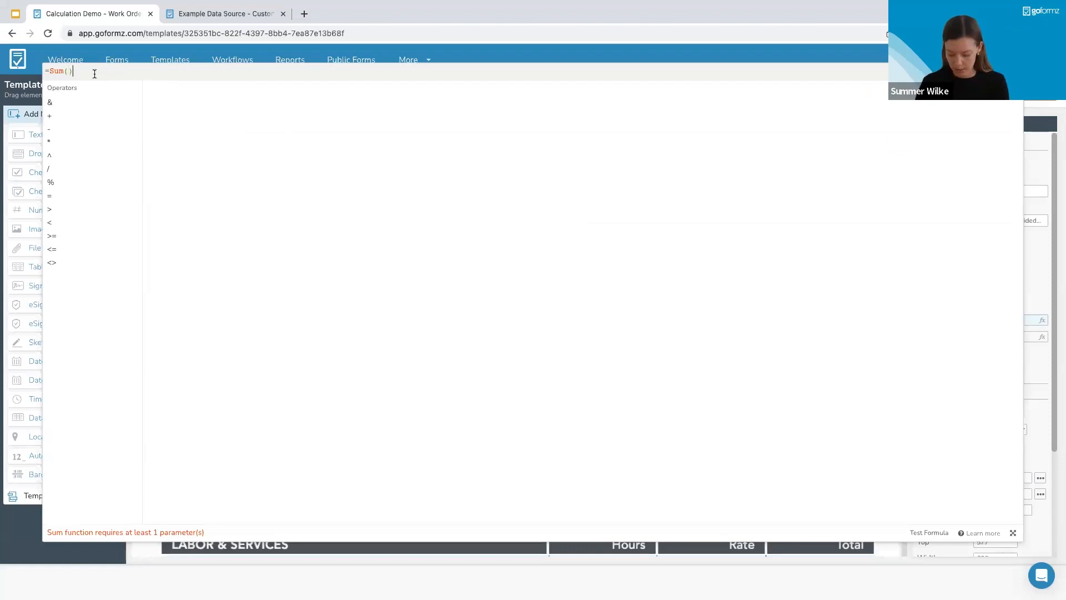
pyautogui.press('BackSpace')
pyautogui.press('BackSpace')
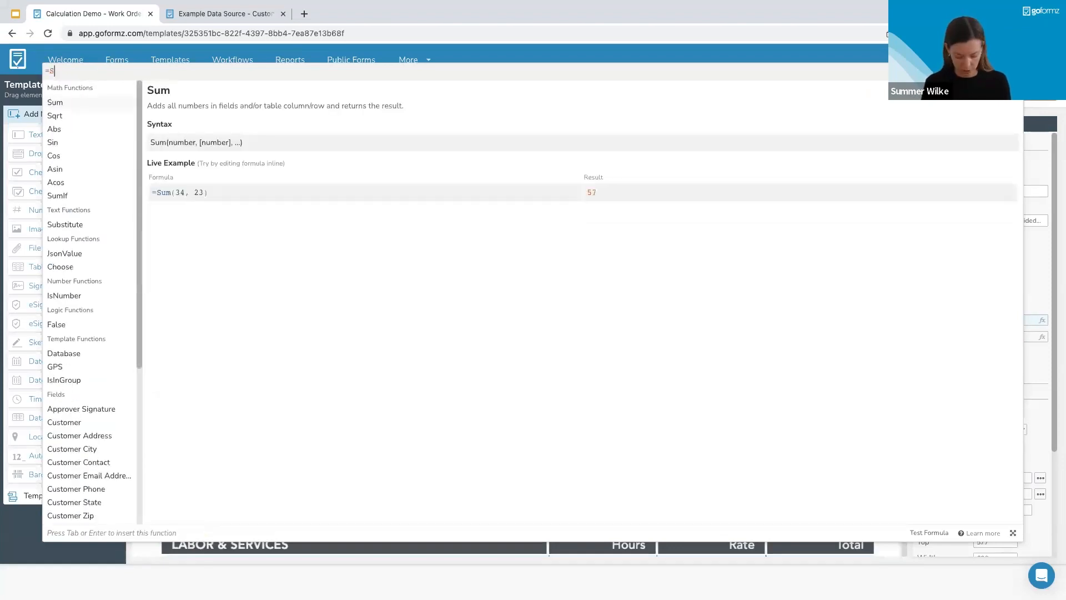
# - Build the default value formula =Sum(1,2,3,[Customer Zip]) for the Job Description field
pyautogui.write('u')
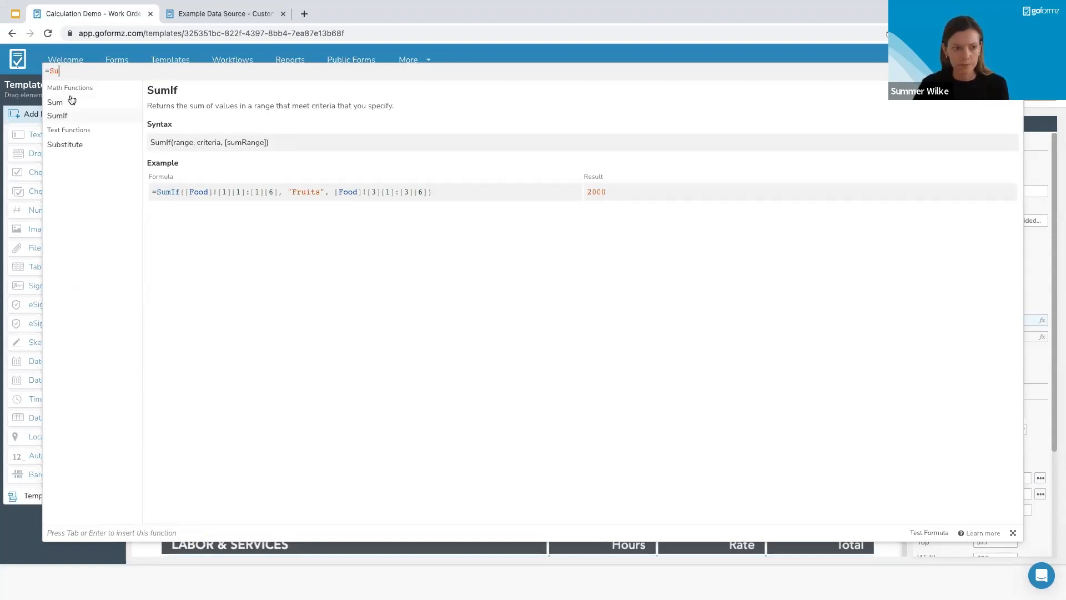
pyautogui.click(66, 104)
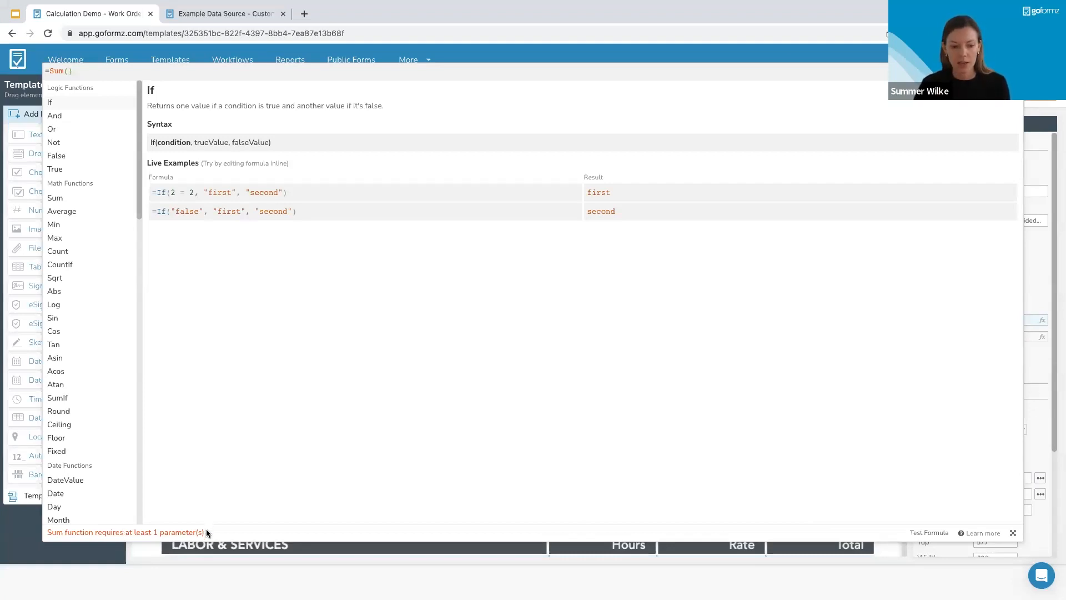
pyautogui.moveTo(205, 532); pyautogui.dragTo(49, 533)
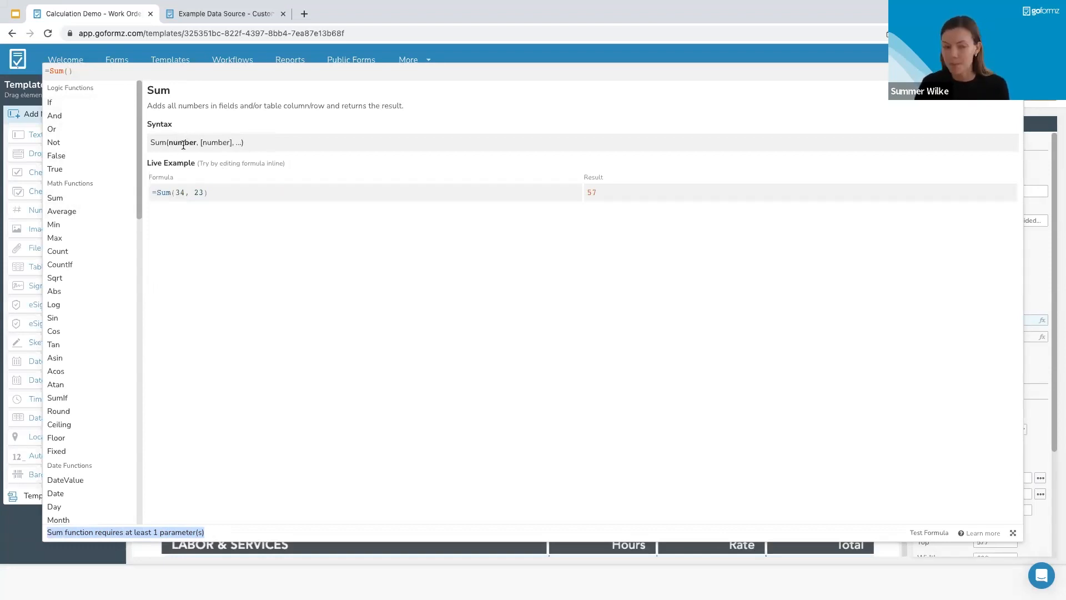
pyautogui.click(66, 71)
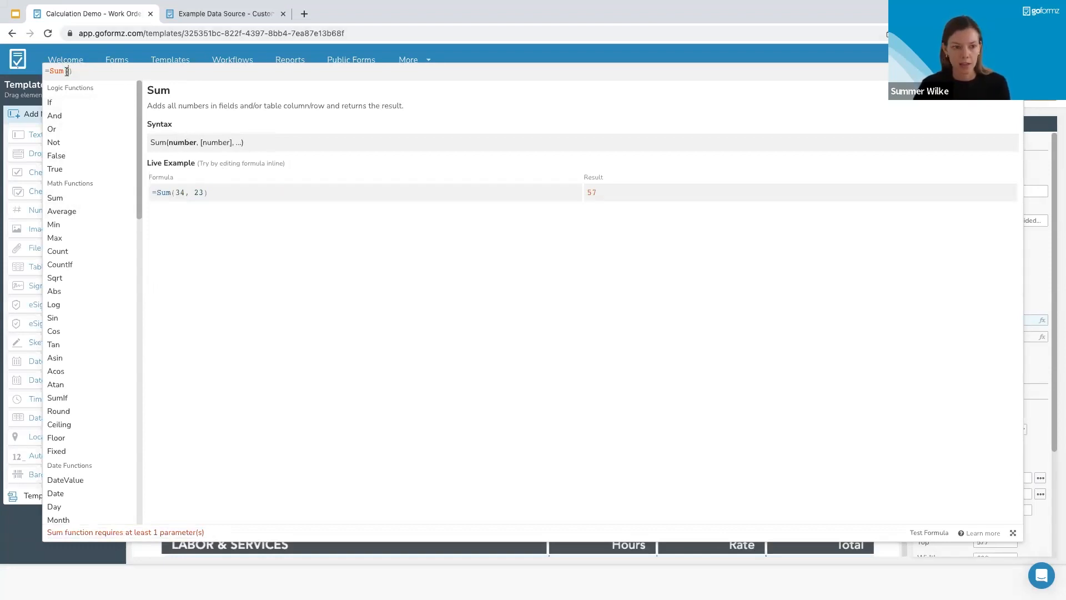
pyautogui.write('1')
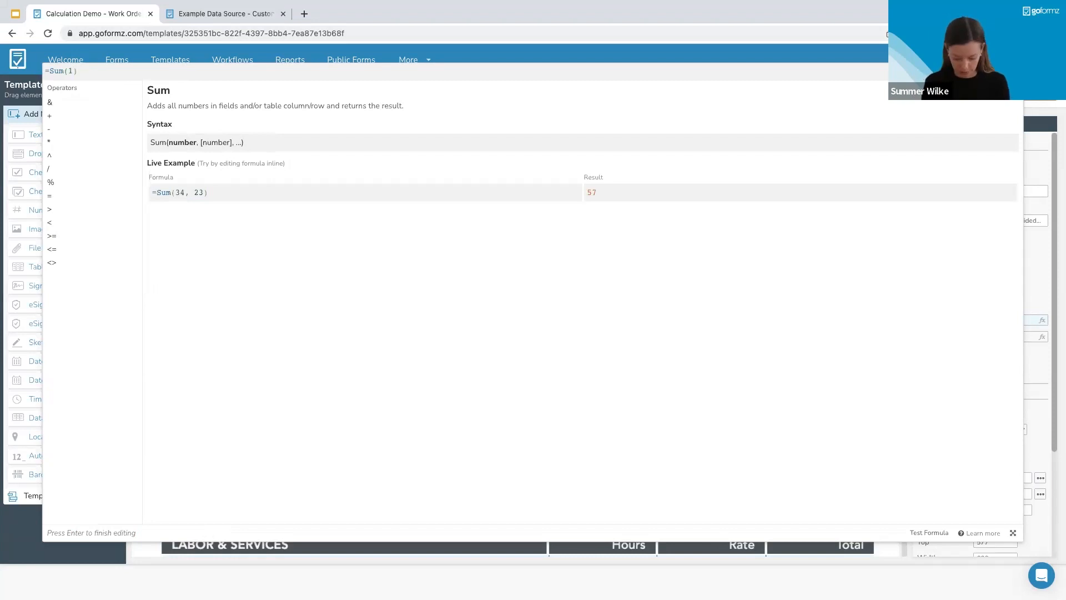
pyautogui.write(',2,3')
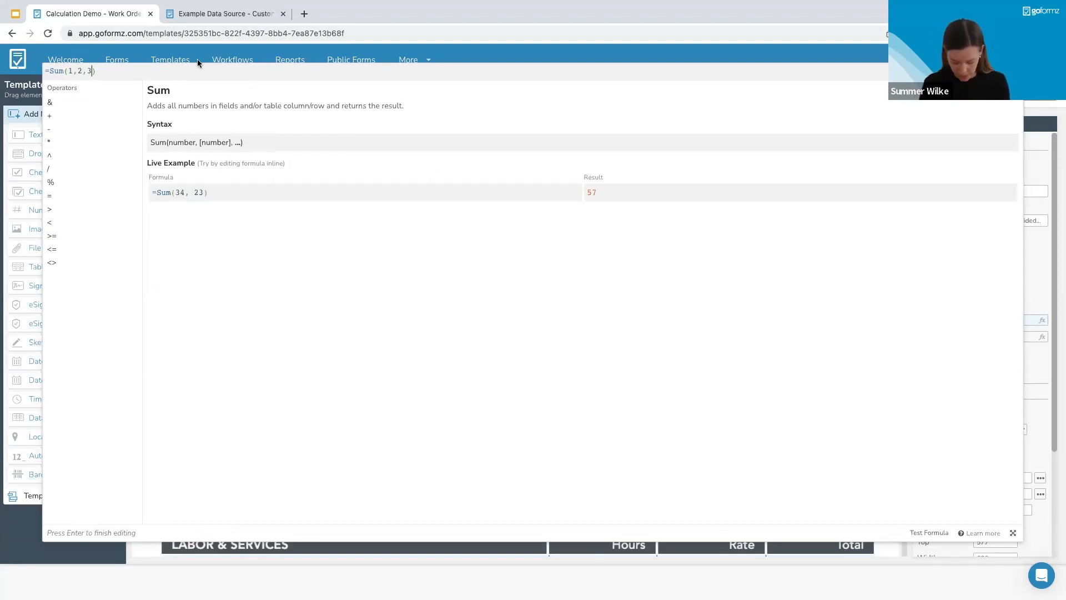
pyautogui.write(',[')
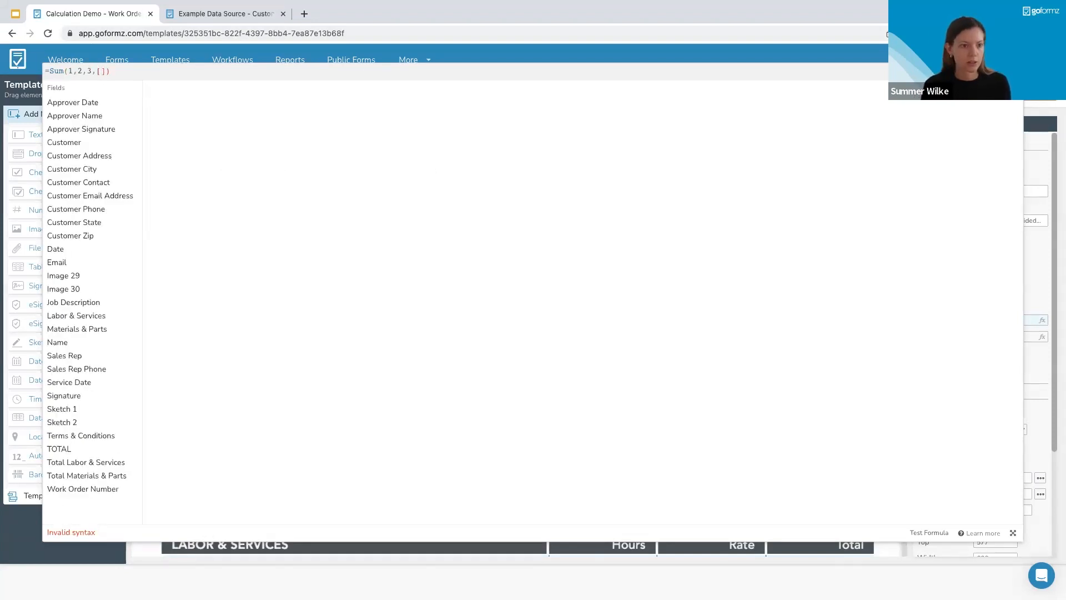
pyautogui.click(86, 236)
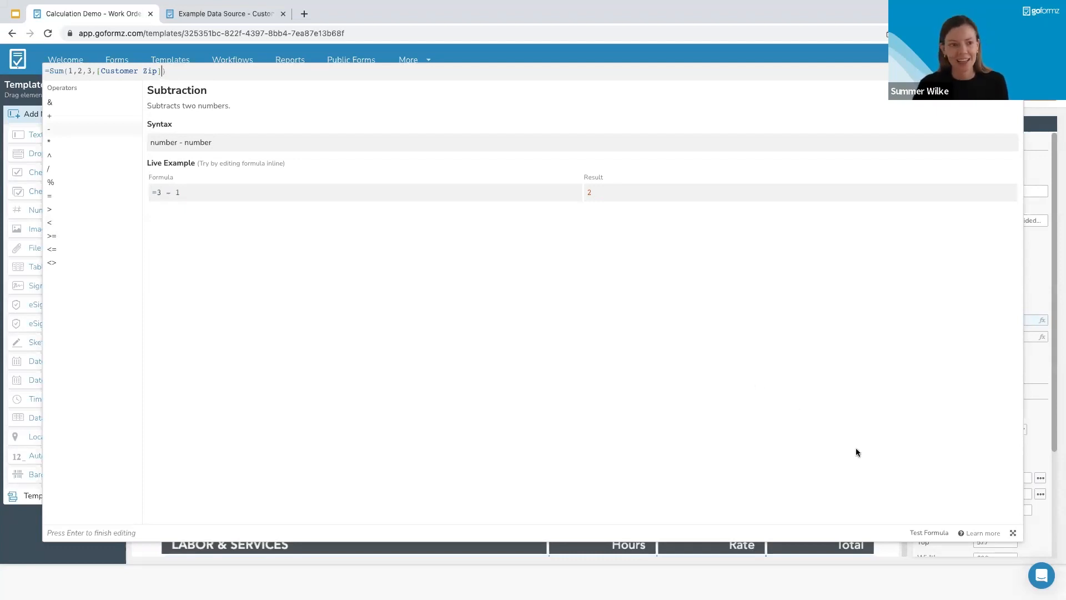
# - Test the Sum formula with a Customer Zip value of 10, and return to editing the formula
pyautogui.click(923, 534)
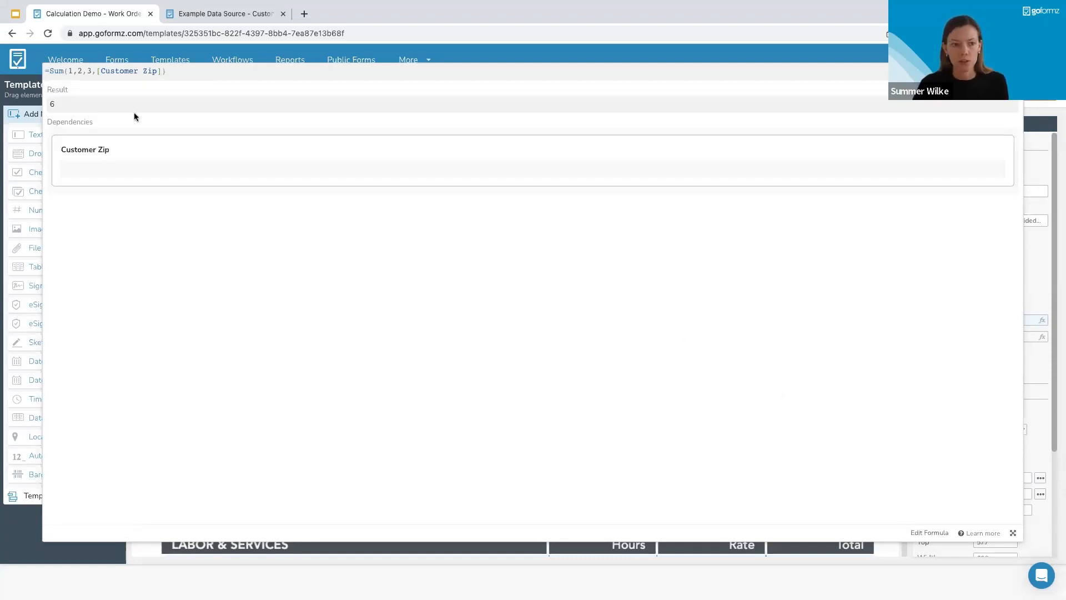
pyautogui.click(93, 165)
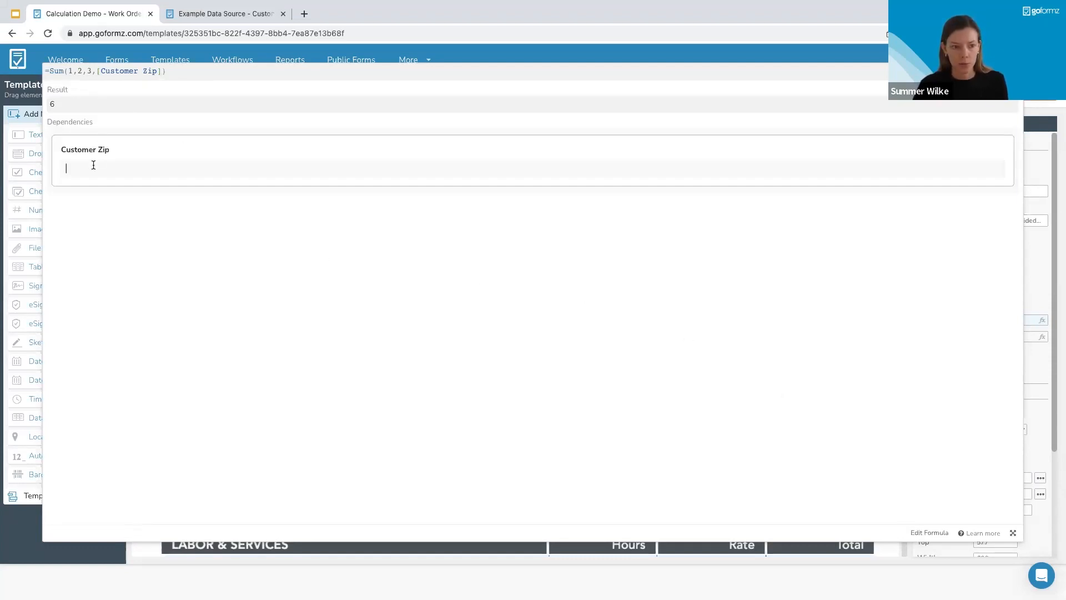
pyautogui.write('10')
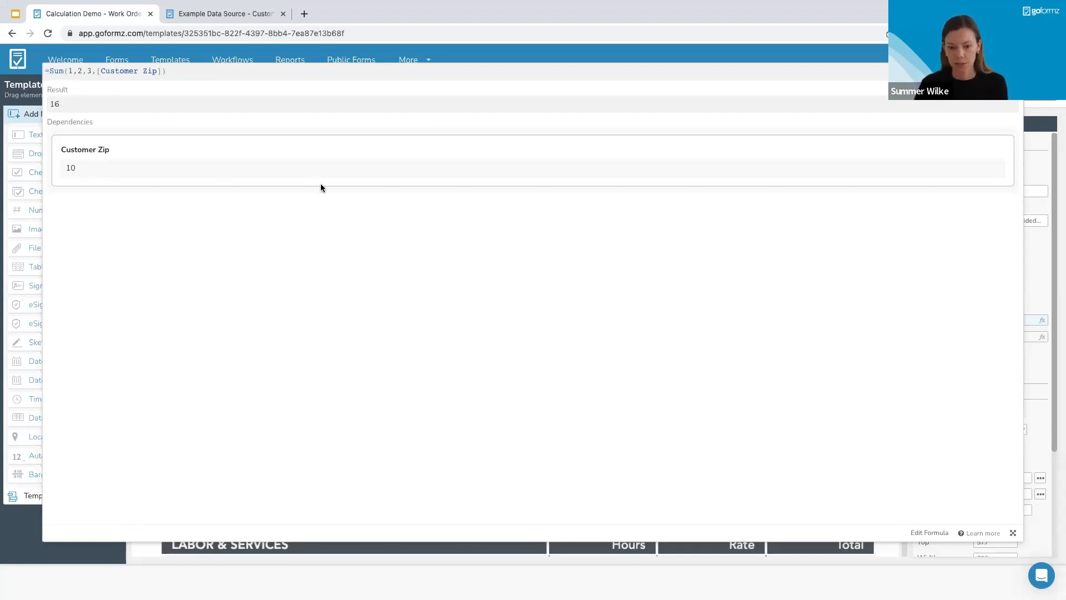
pyautogui.click(924, 534)
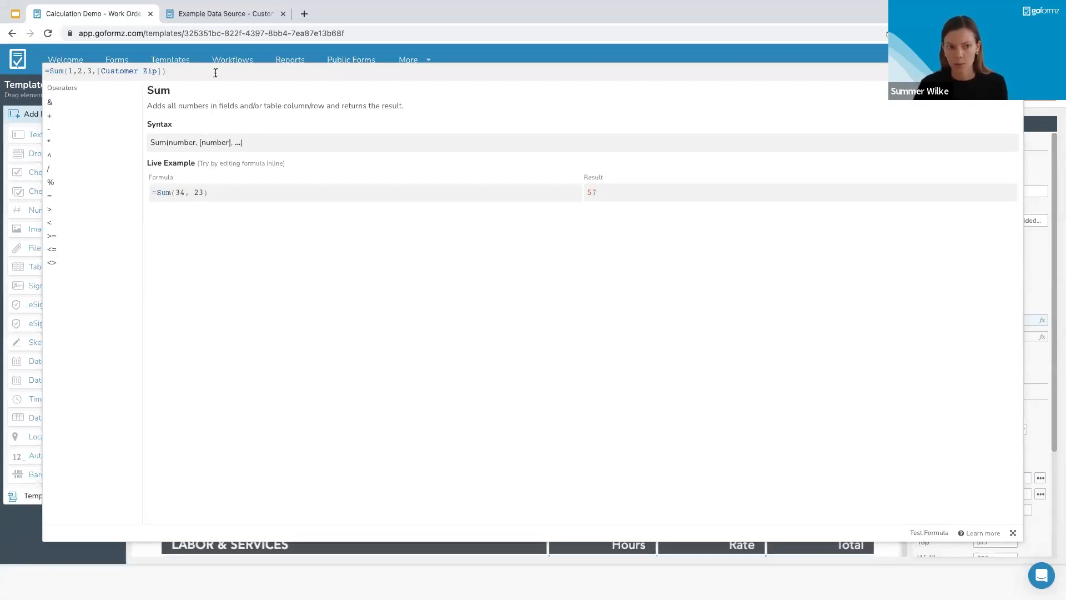
# - Open the GoFormz Calculation Guide from the formula editor, look over its overview, and return to the template
pyautogui.click(972, 535)
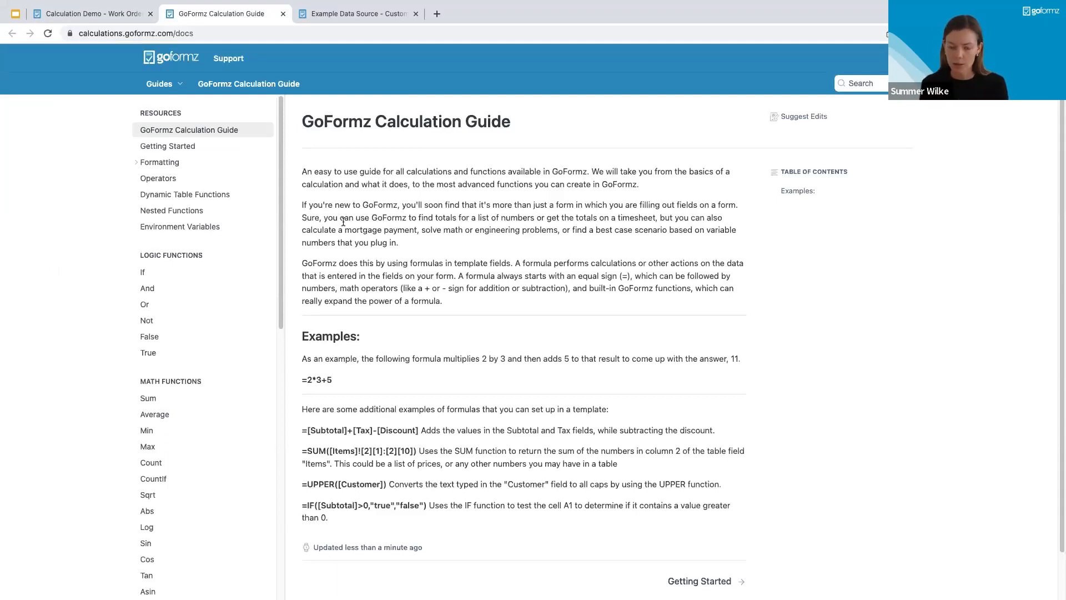
pyautogui.click(118, 21)
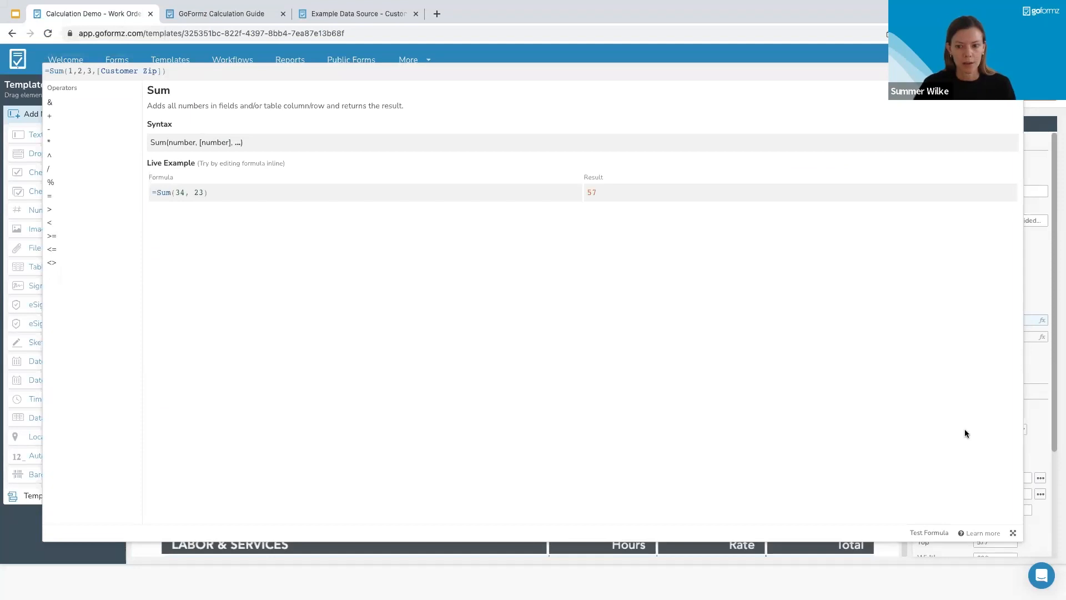
# - Clear the Sum formula from the Job Description field's default value and close the enlarged formula editor
pyautogui.click(472, 76)
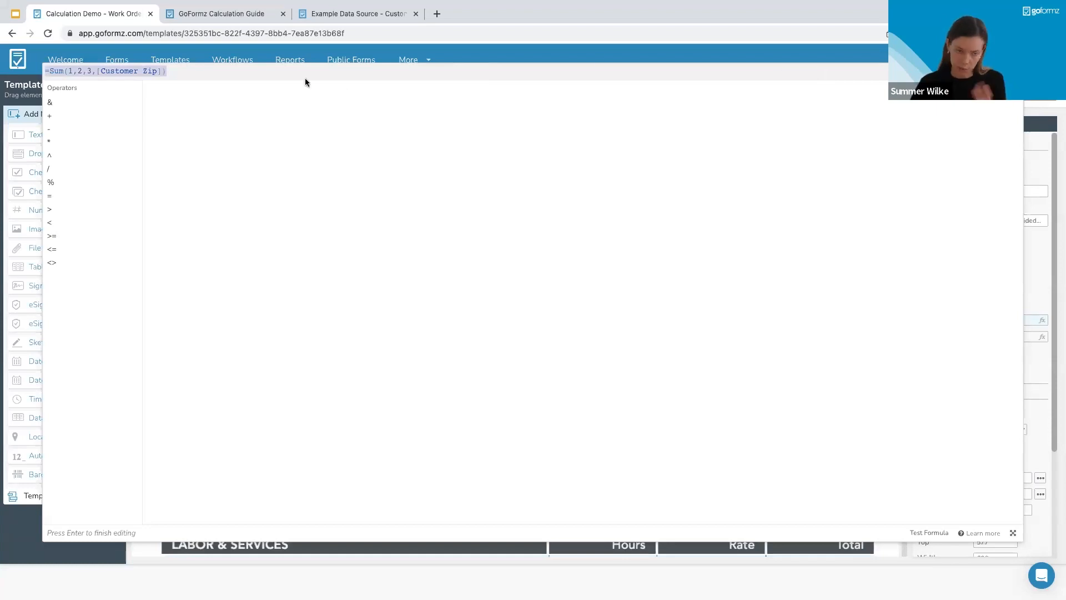
pyautogui.press('BackSpace')
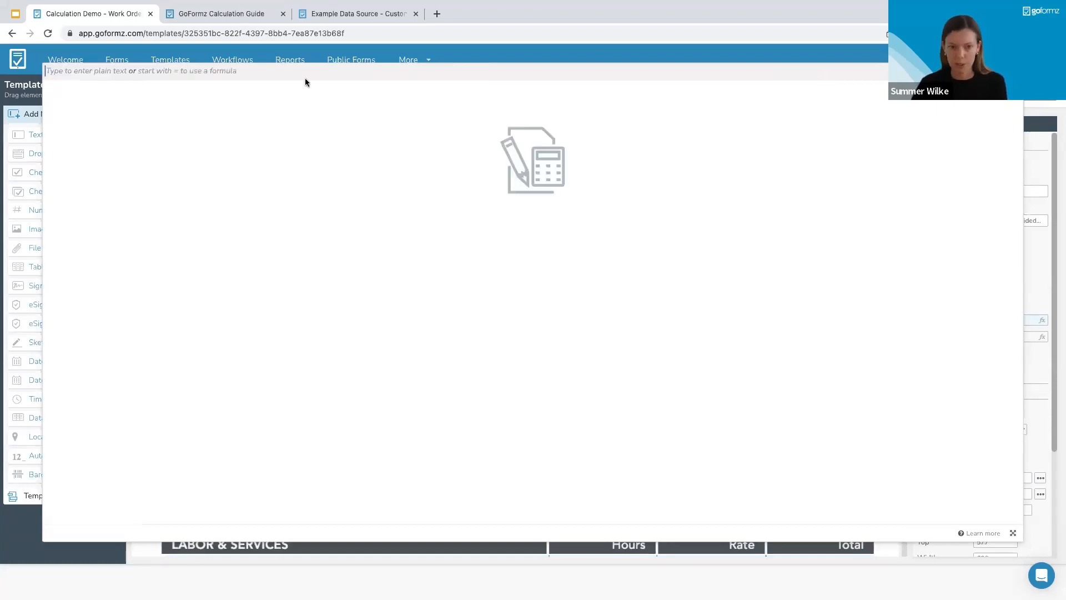
pyautogui.click(1044, 277)
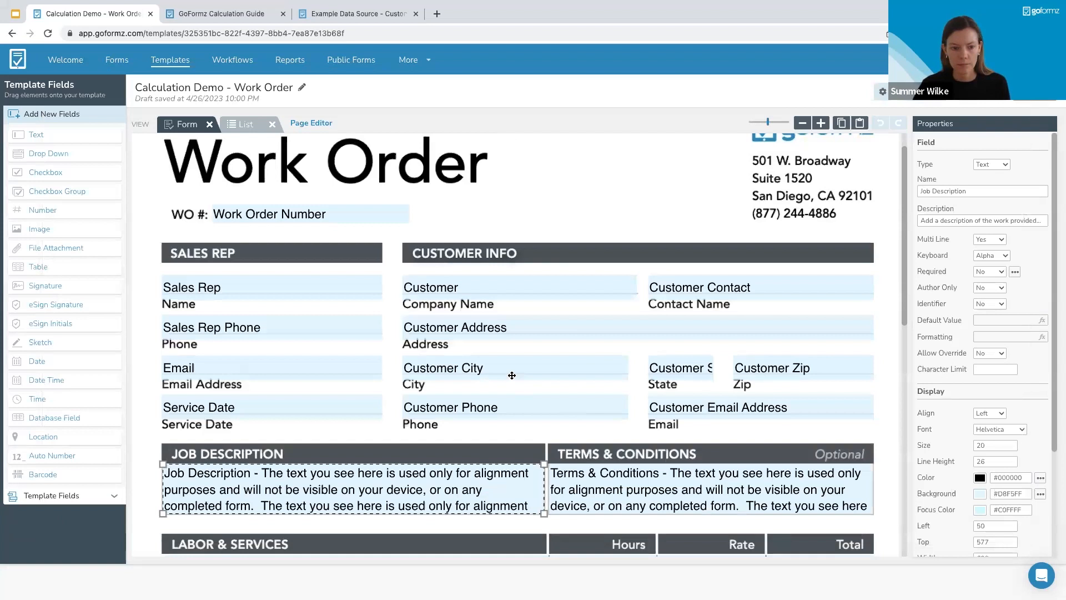
# - Review the template's Default Form Name formula, including its Service Date and Work Order Number references, and close it
pyautogui.scroll(1, 510, 375)
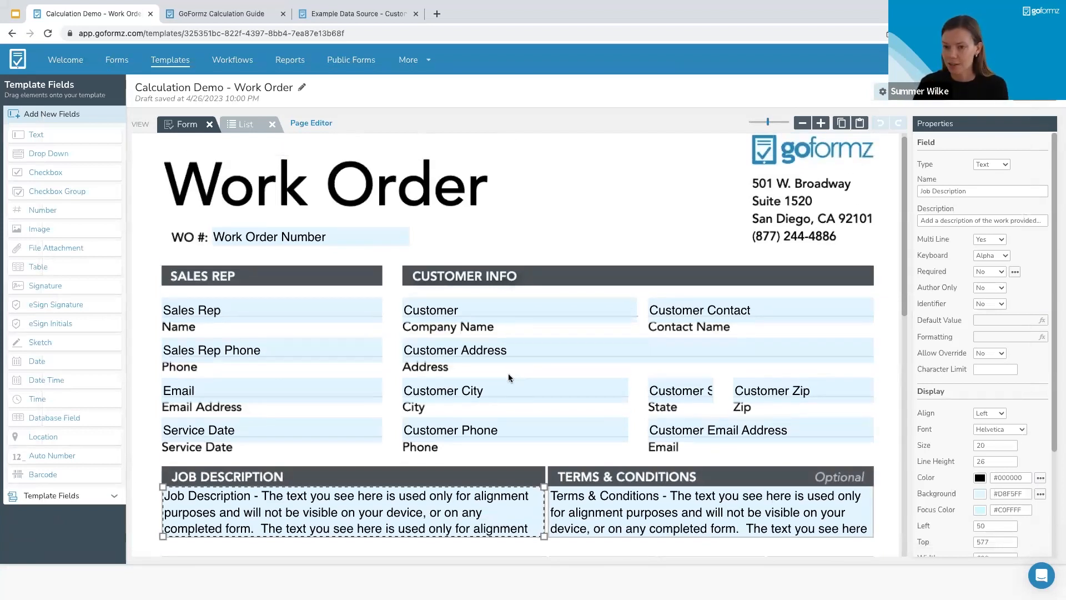
pyautogui.scroll(1, 509, 375)
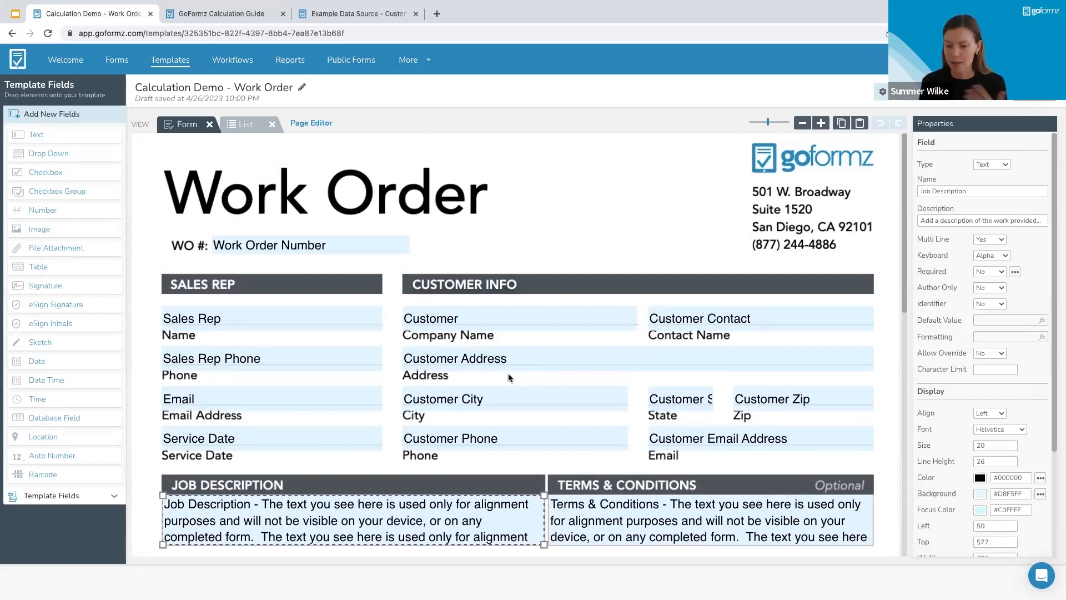
pyautogui.click(584, 230)
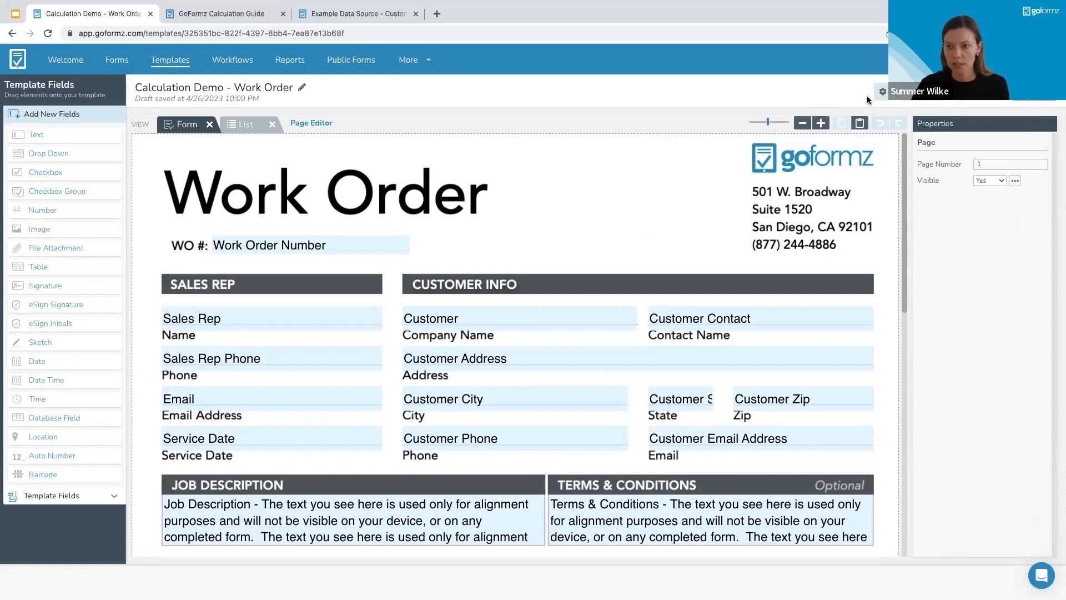
pyautogui.click(883, 94)
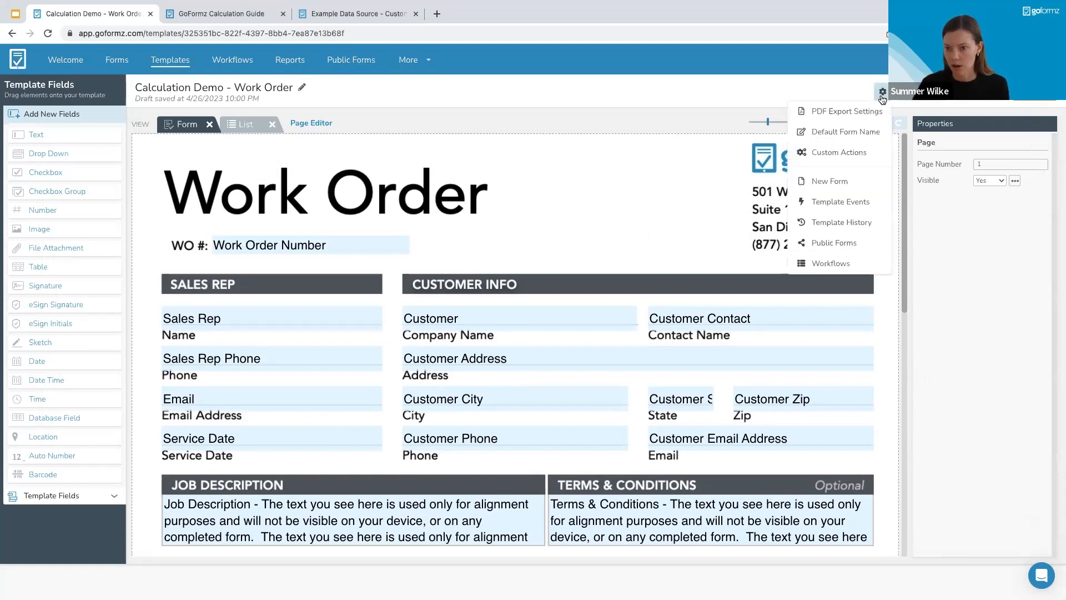
pyautogui.click(859, 135)
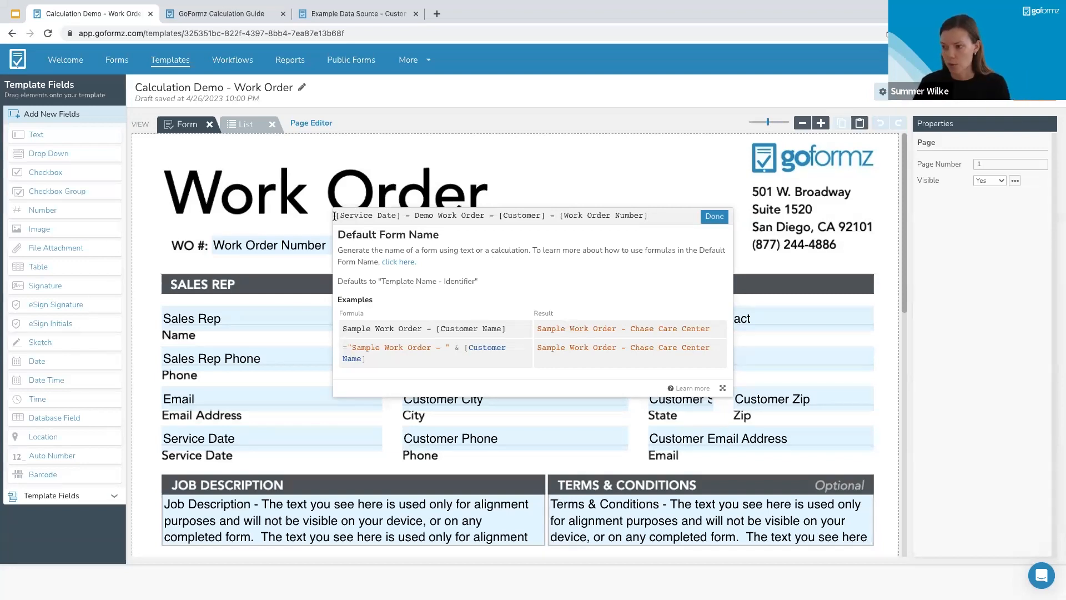
pyautogui.moveTo(335, 215); pyautogui.dragTo(391, 216)
pyautogui.click(453, 215)
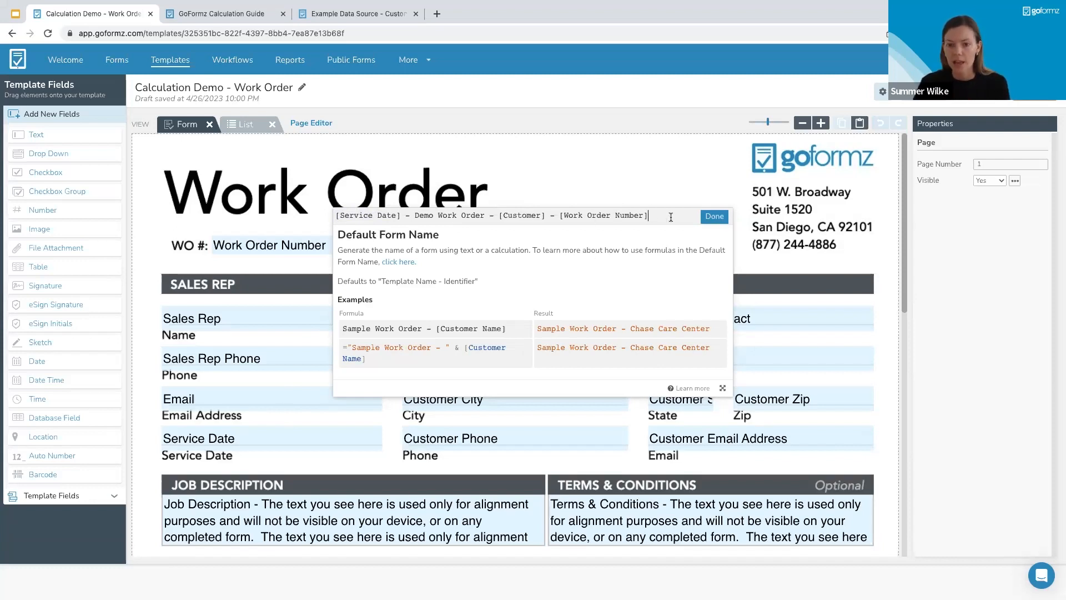
pyautogui.moveTo(650, 216); pyautogui.dragTo(557, 219)
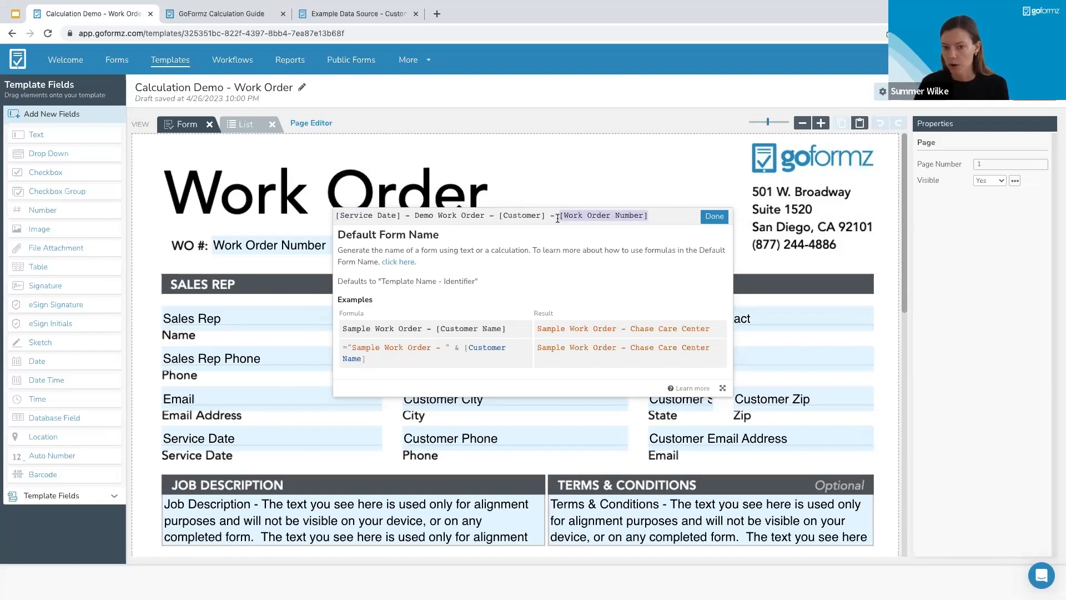
pyautogui.click(616, 167)
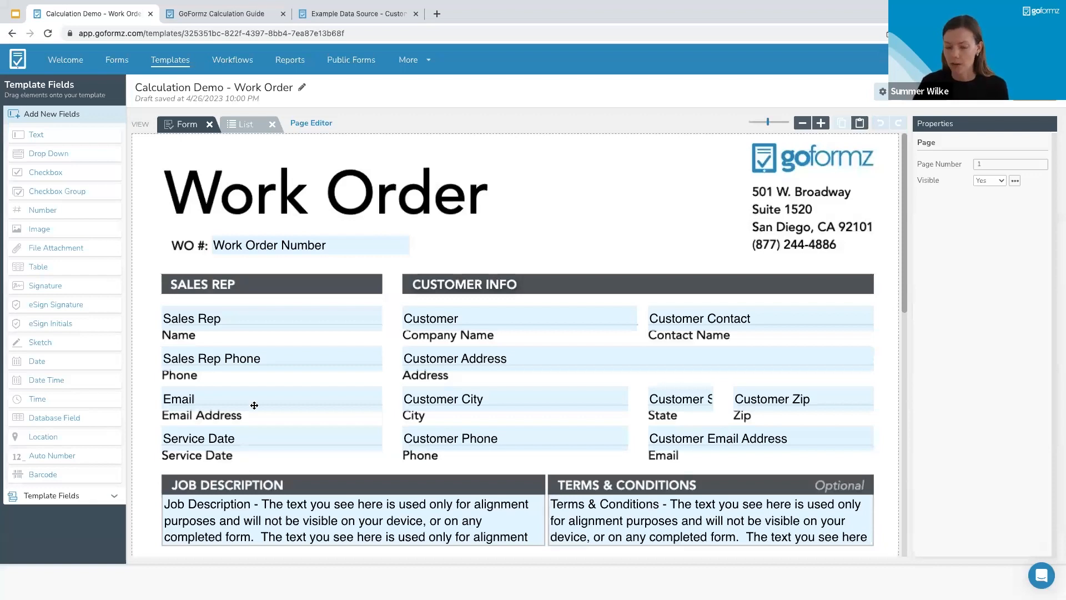
# - Open the Sales Rep field's default value formula and test it
pyautogui.click(255, 313)
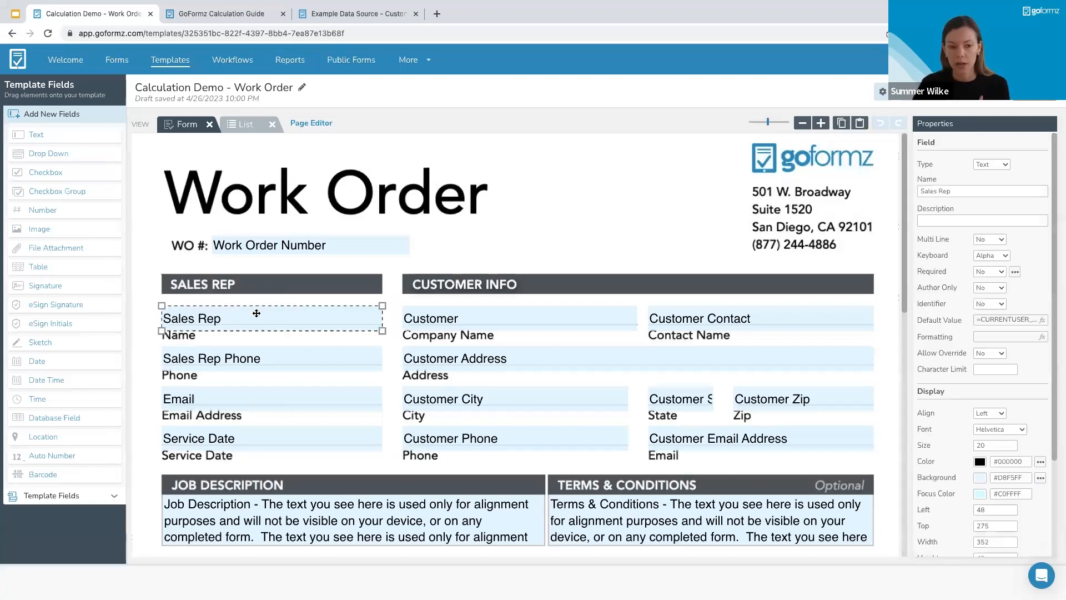
pyautogui.click(989, 321)
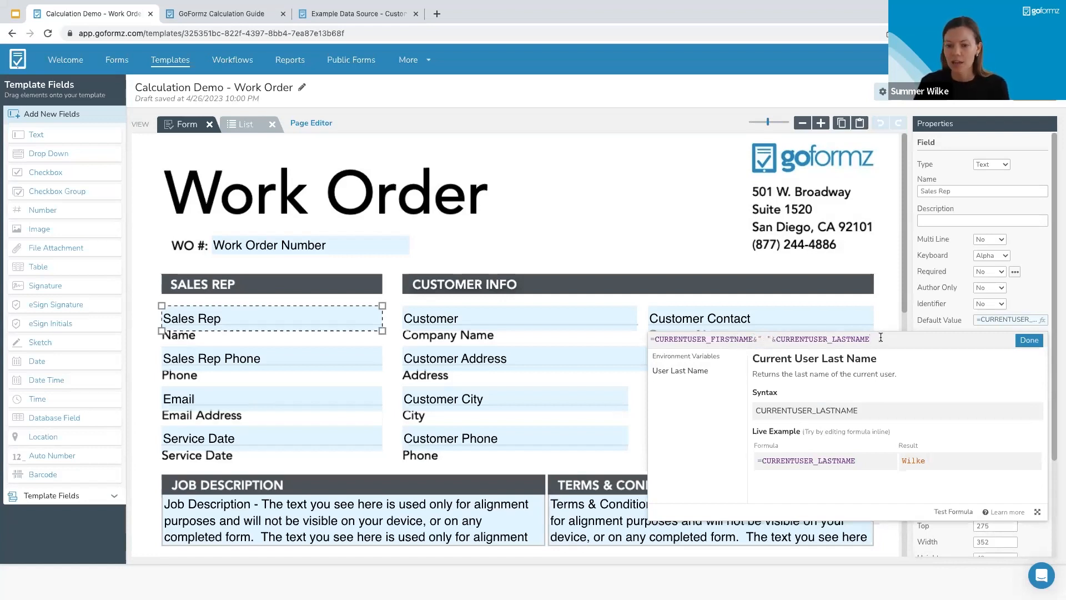
pyautogui.click(958, 513)
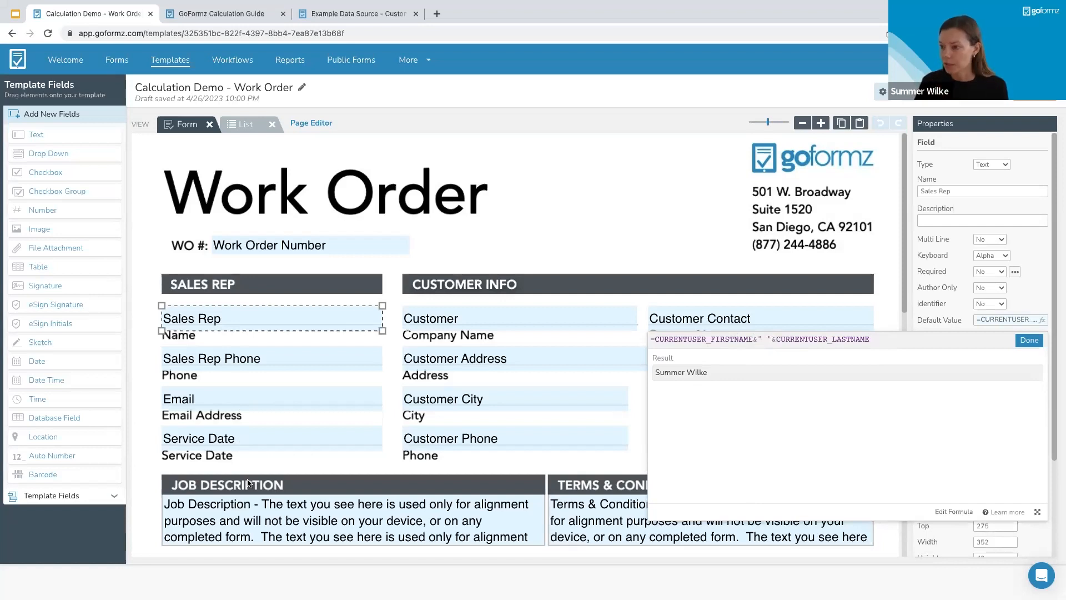
# - Delete the entire default value formula of the Sales Rep field
pyautogui.click(894, 338)
pyautogui.moveTo(894, 339); pyautogui.dragTo(656, 340)
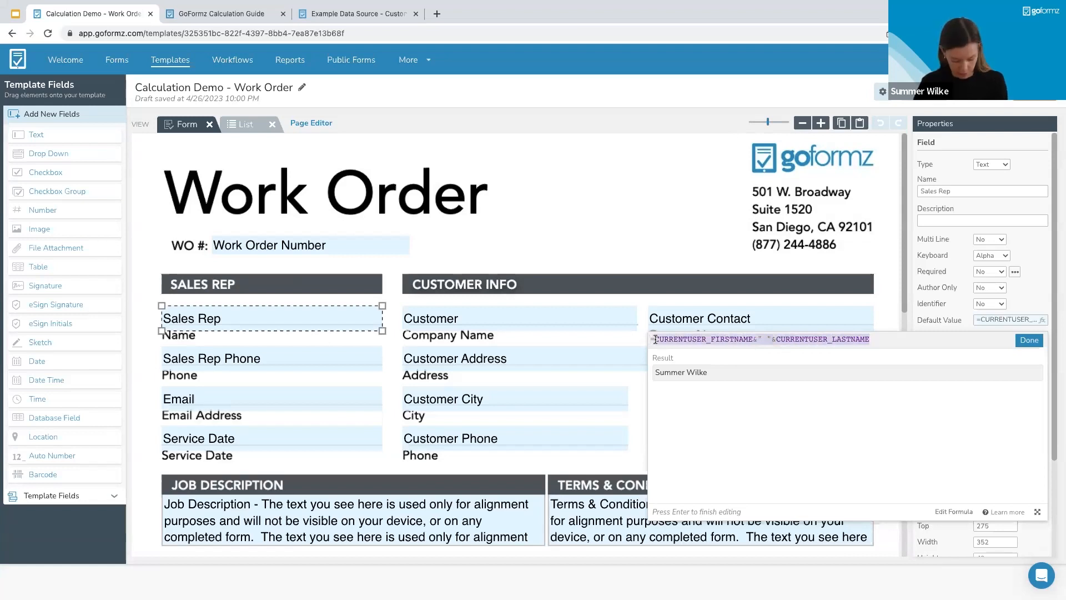
pyautogui.press('BackSpace')
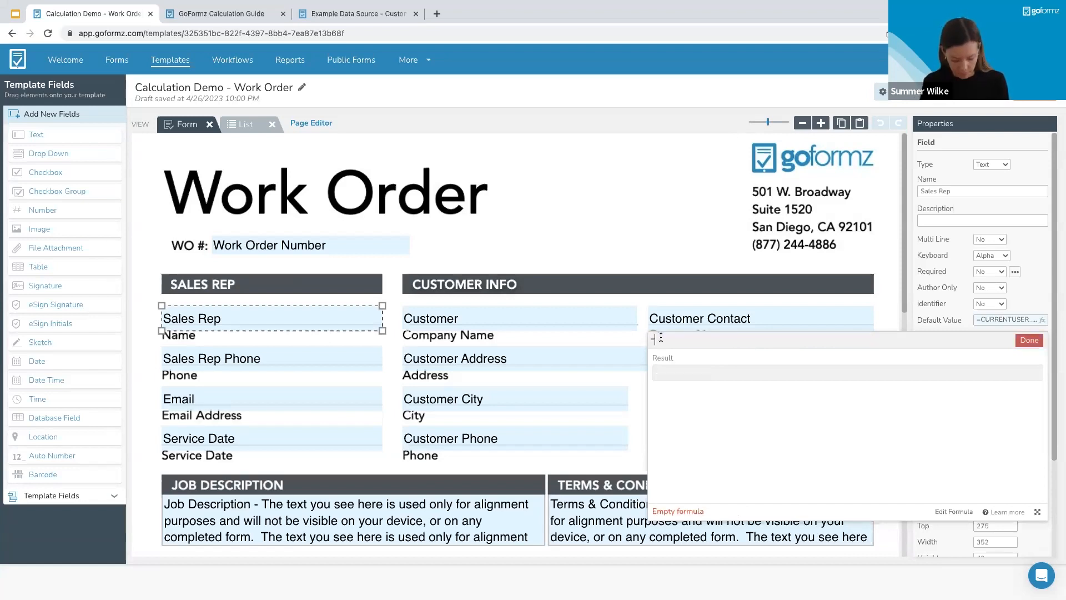
pyautogui.write('rent')
pyautogui.press('BackSpace')
pyautogui.press('BackSpace')
pyautogui.press('BackSpace')
pyautogui.press('BackSpace')
pyautogui.press('BackSpace')
pyautogui.press('BackSpace')
pyautogui.press('BackSpace')
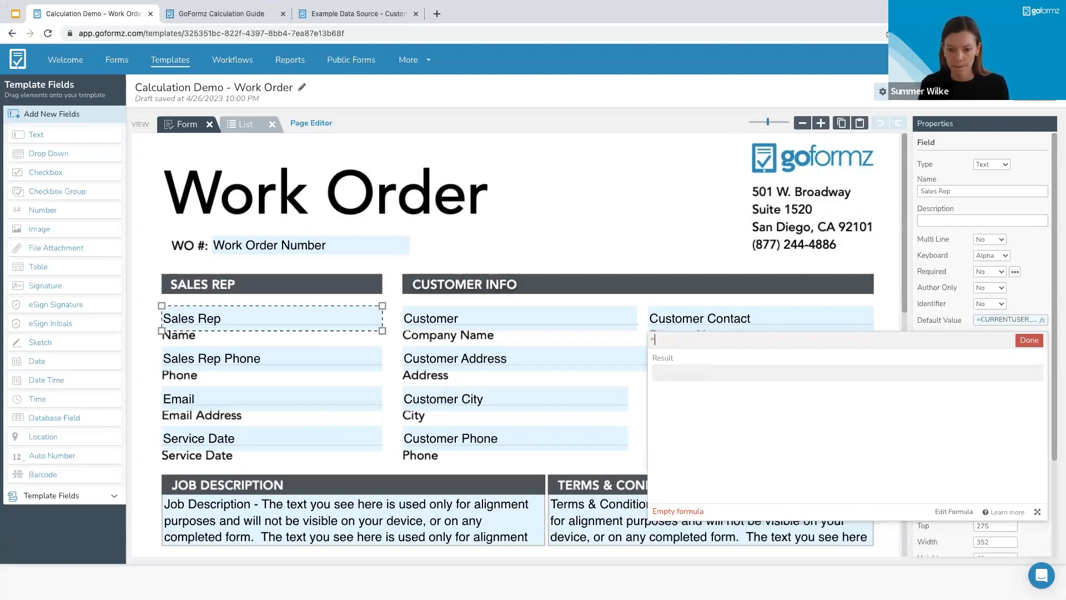
pyautogui.press('BackSpace')
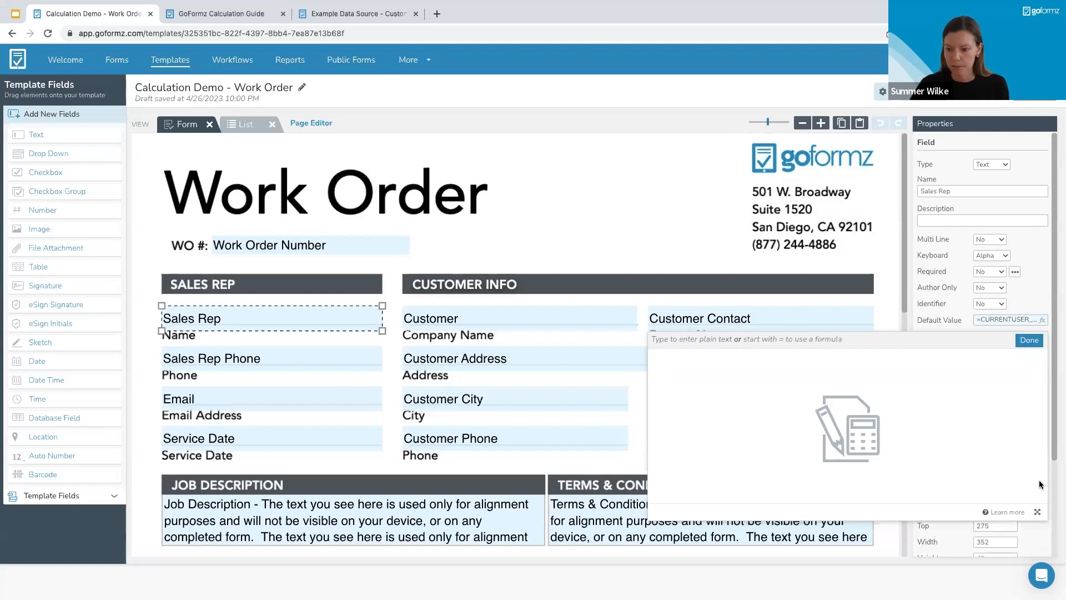
# - Build the Sales Rep default value as =CURRENTUSER_FIRSTNAME&" "&CURRENTUSER_LASTNAME using the user name environment variables, and save it
pyautogui.write('=')
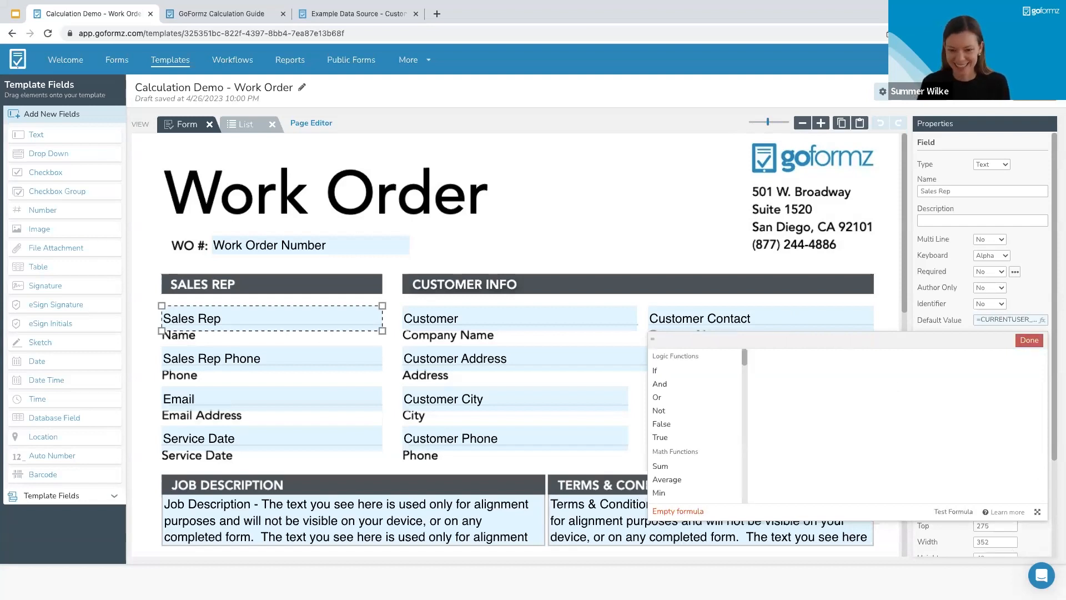
pyautogui.write('curr')
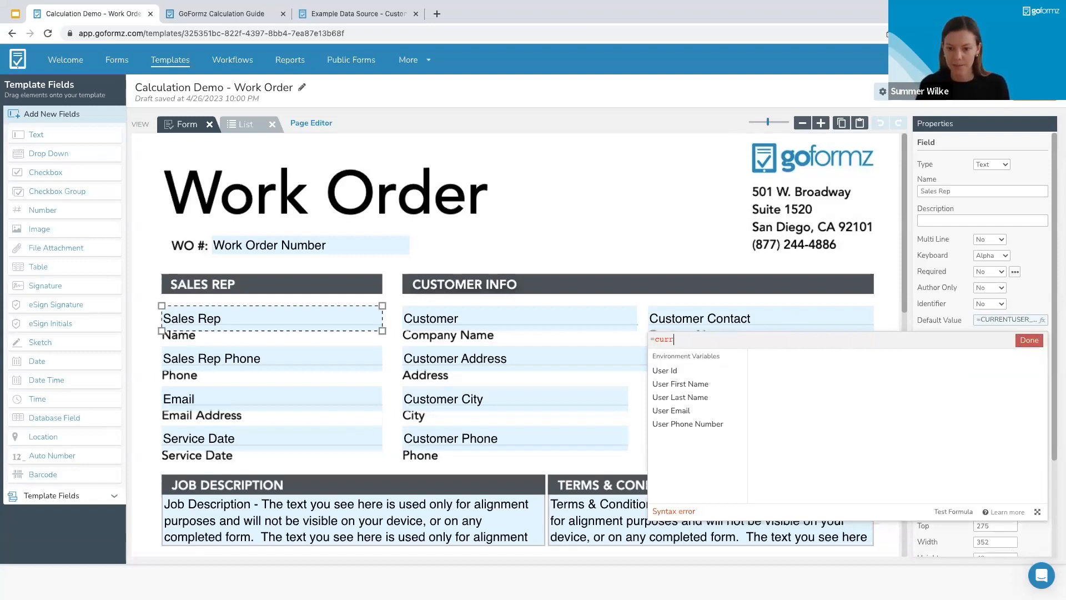
pyautogui.click(703, 384)
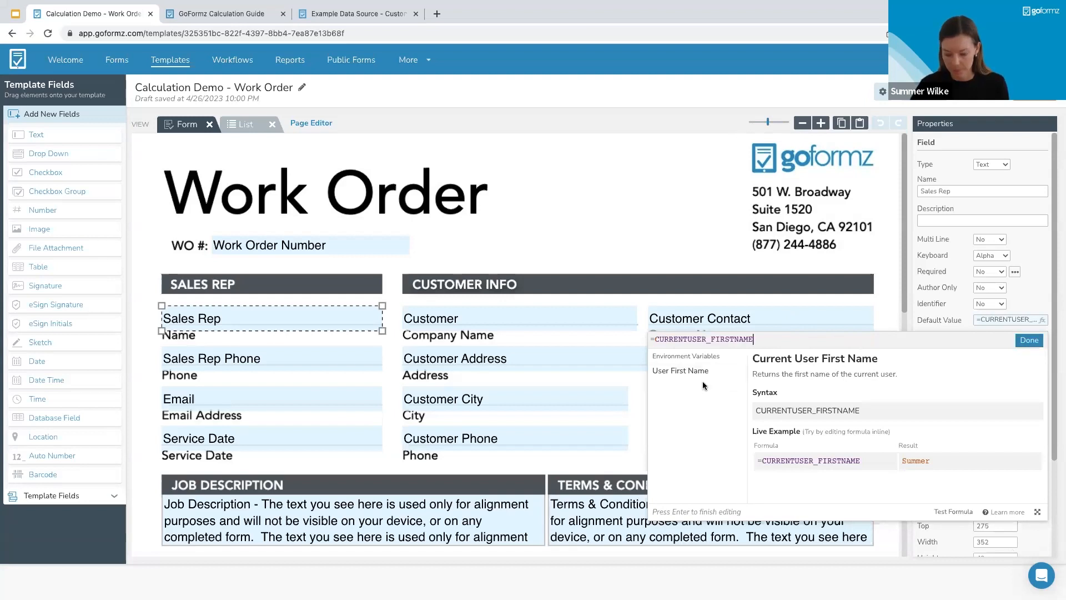
pyautogui.write('&')
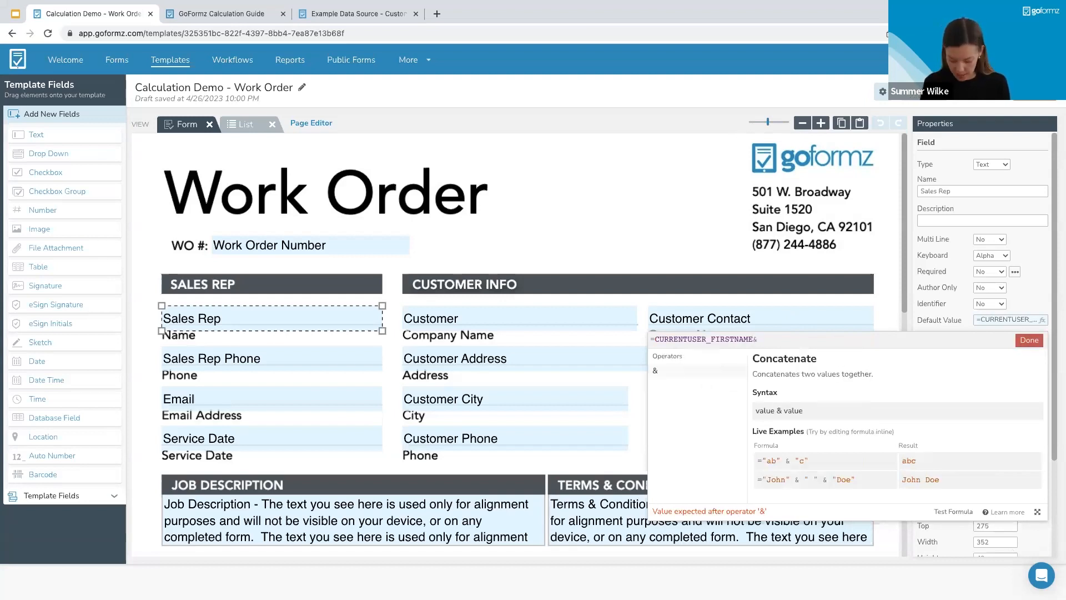
pyautogui.write('" "')
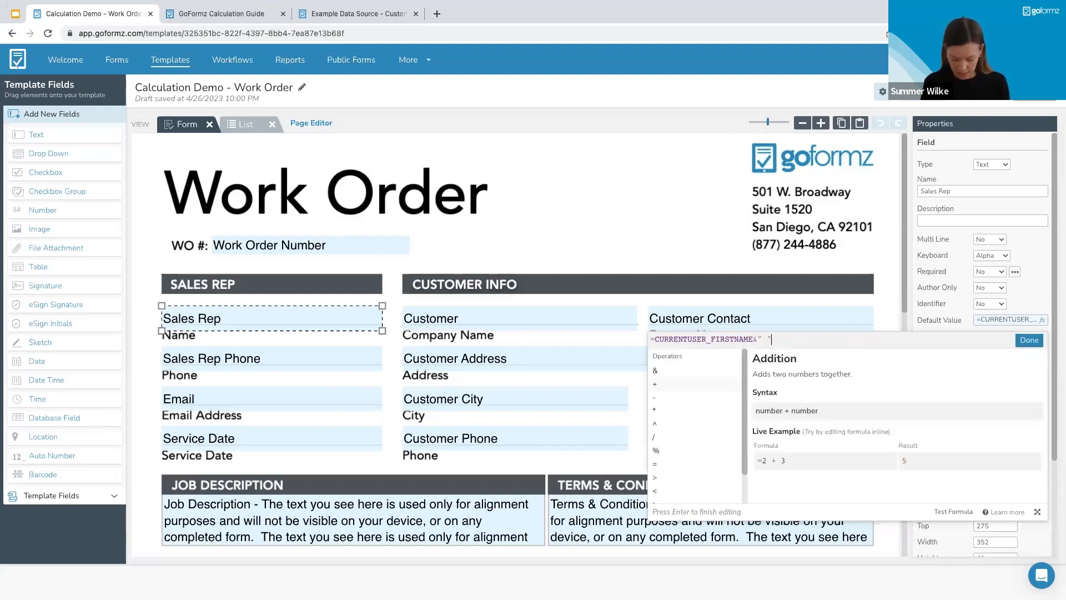
pyautogui.write('&cure')
pyautogui.press('BackSpace')
pyautogui.write('re')
pyautogui.click(680, 397)
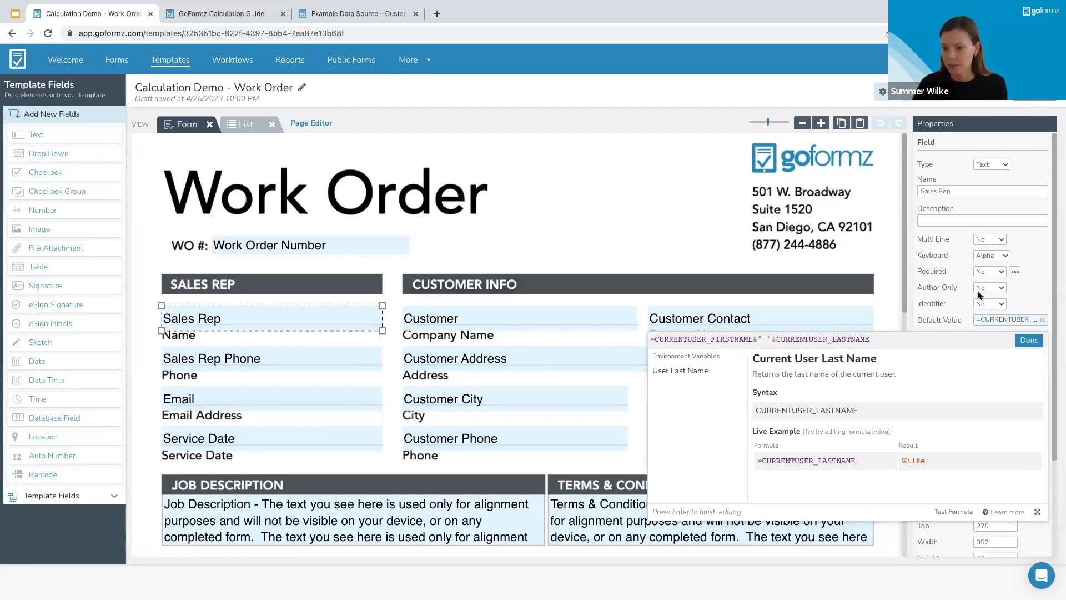
pyautogui.press('Return')
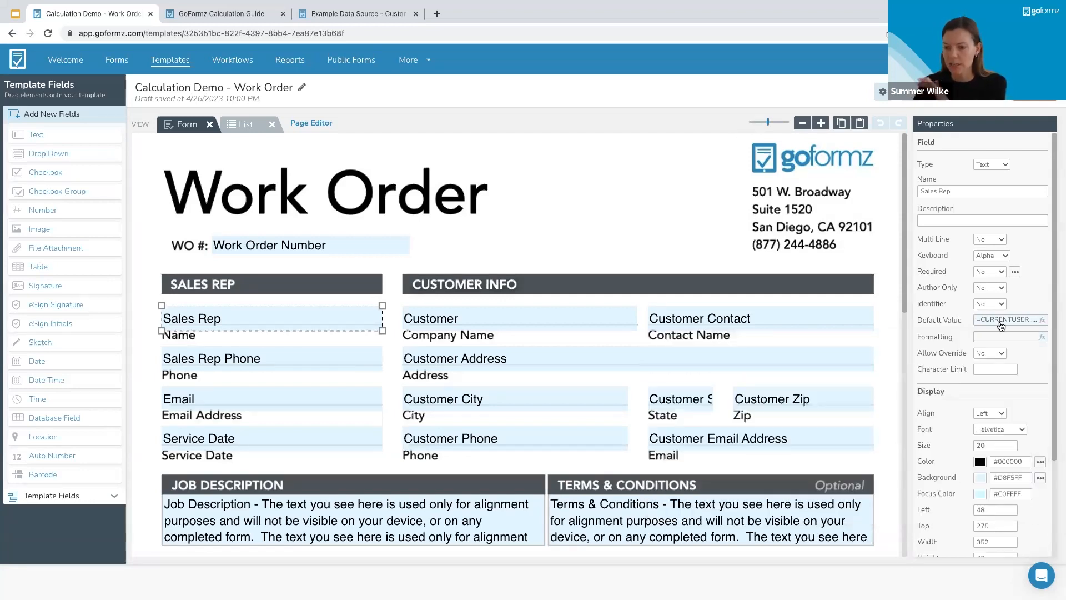
# - Inspect the properties of the Sales Rep Phone field, and deselect it
pyautogui.click(220, 358)
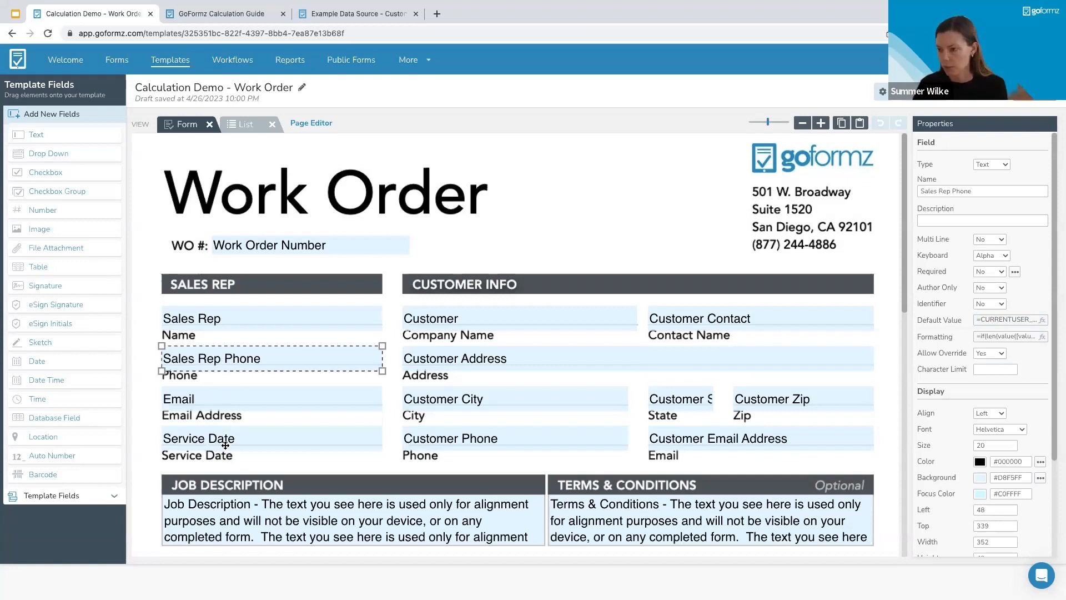
pyautogui.click(272, 461)
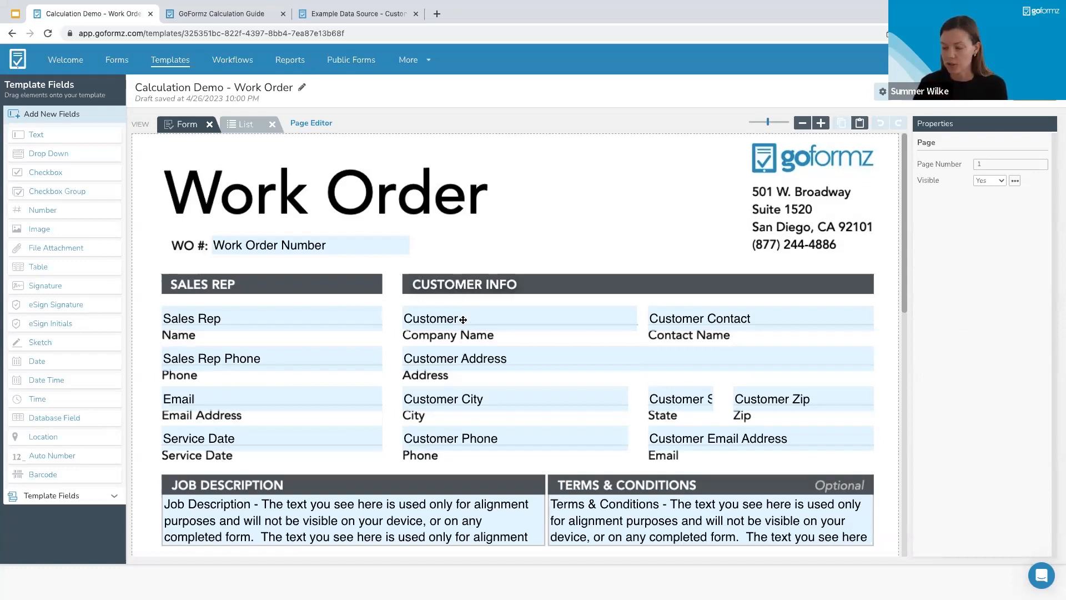
# - Review the Example Data Source - Customers records and check that source in the Customer database field's DataSource options
pyautogui.click(381, 14)
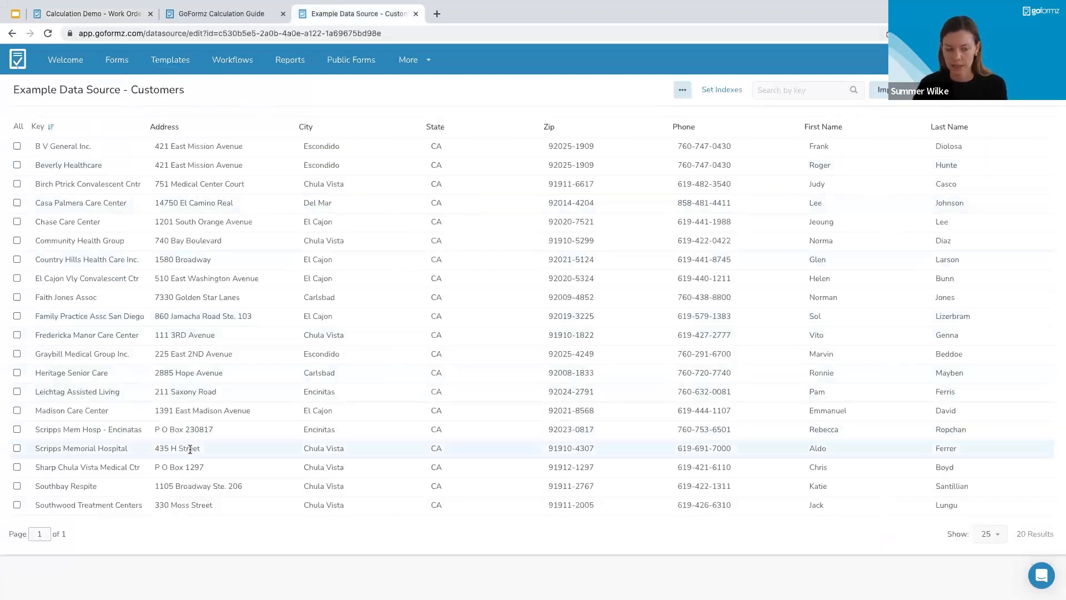
pyautogui.click(109, 16)
pyautogui.click(488, 317)
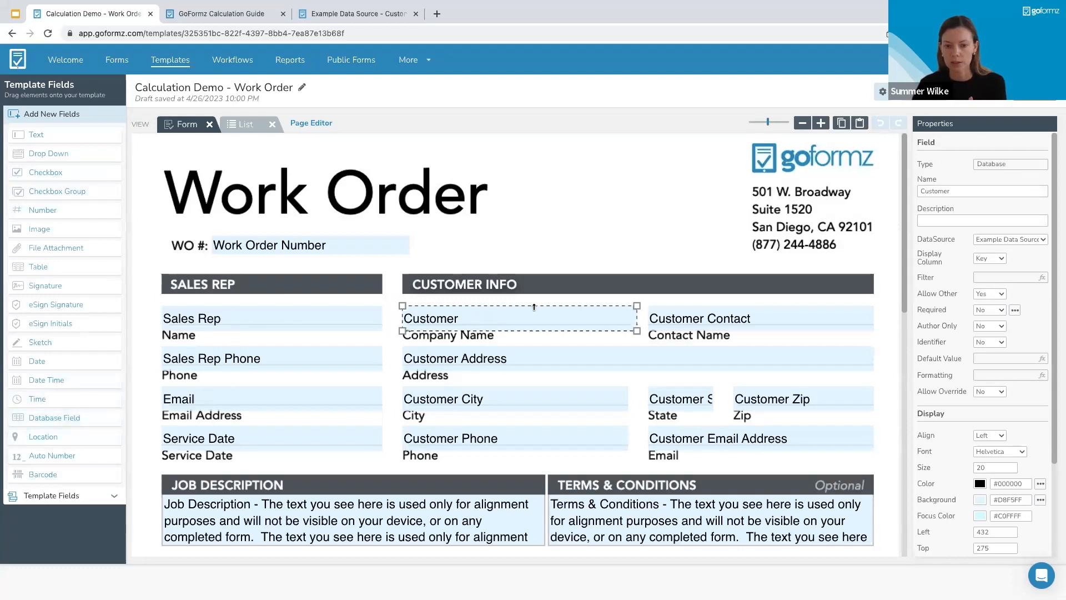
pyautogui.click(1020, 238)
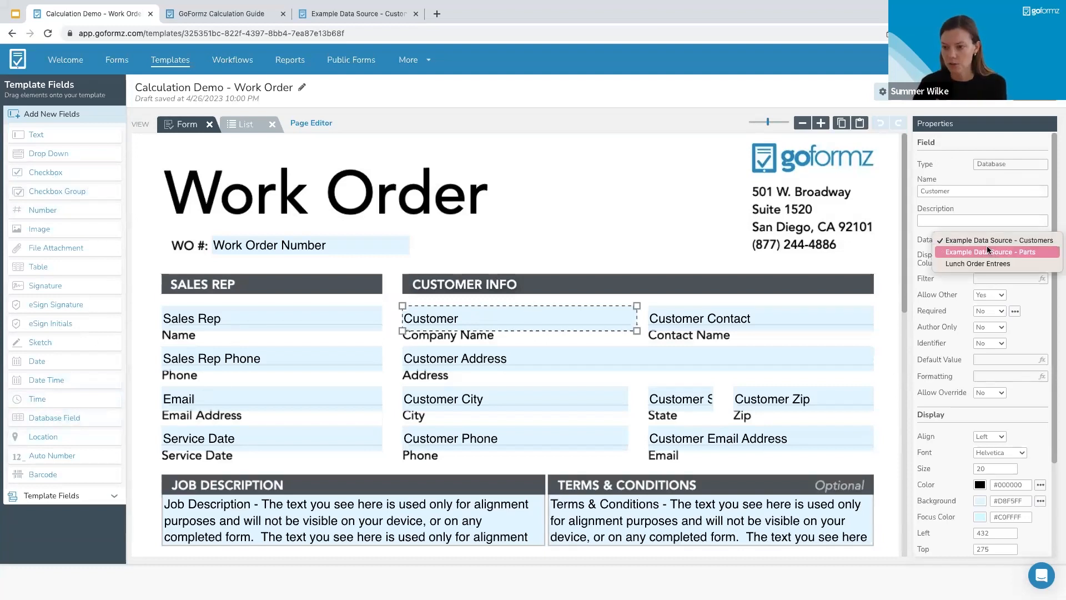
pyautogui.click(994, 239)
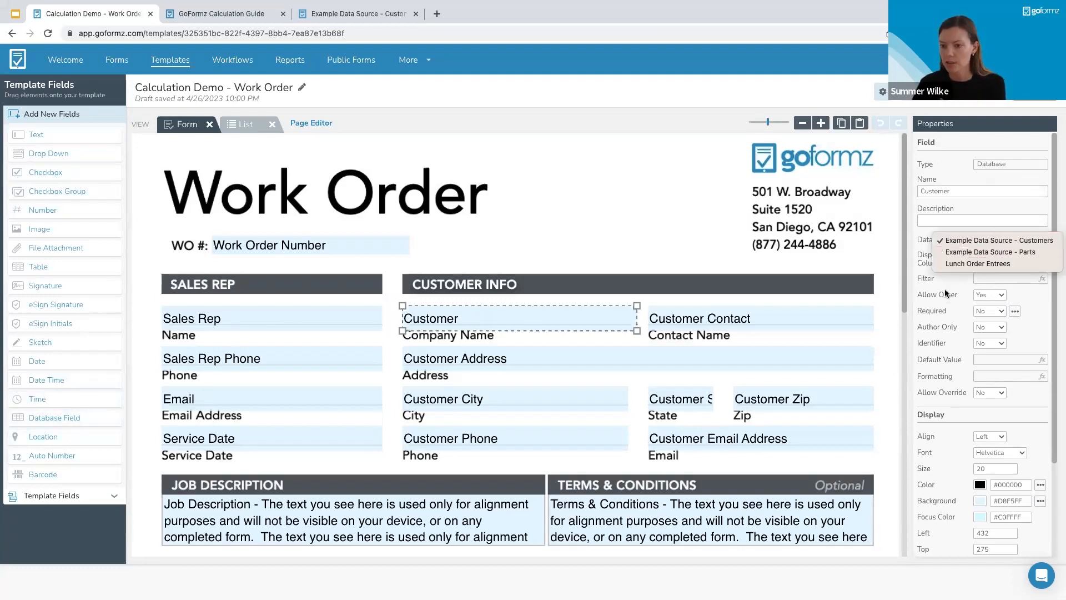
pyautogui.click(517, 346)
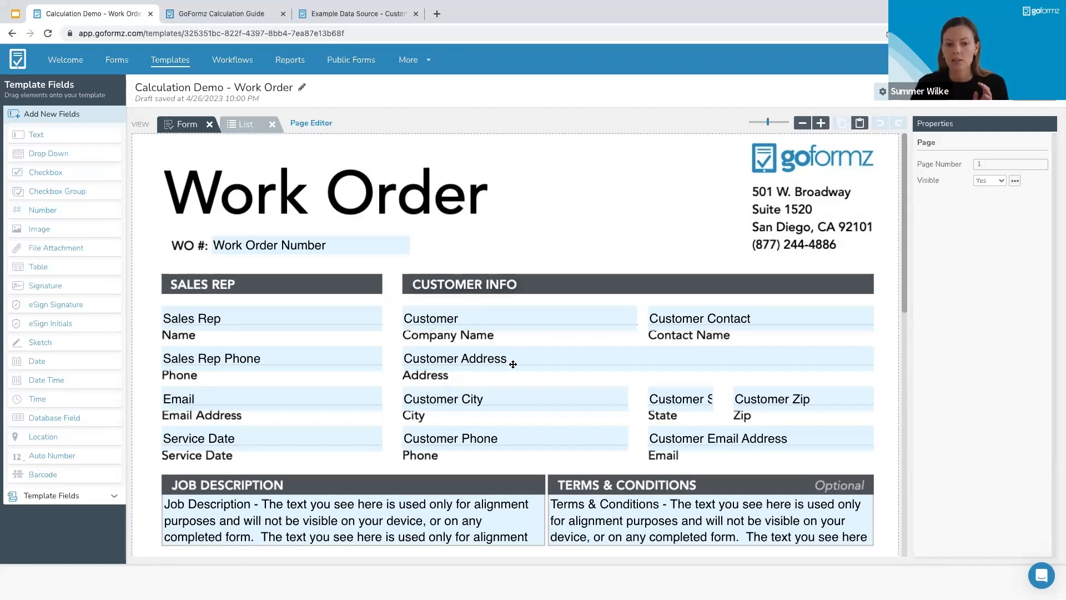
# - Examine the Customer Address field's Database default value formula alongside the Database function's syntax, example and available data sources
pyautogui.click(513, 365)
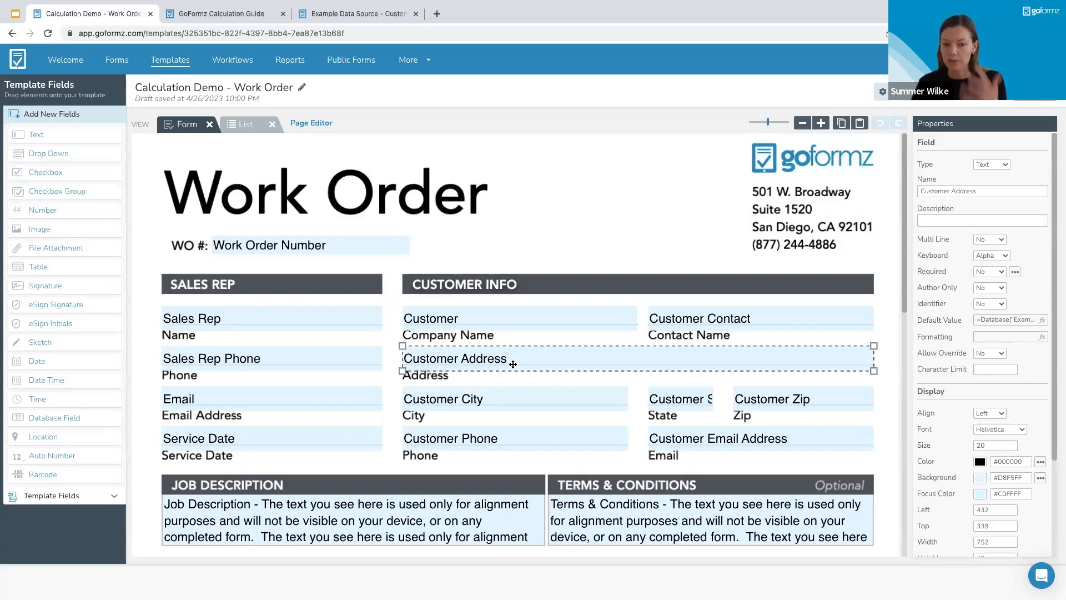
pyautogui.click(492, 322)
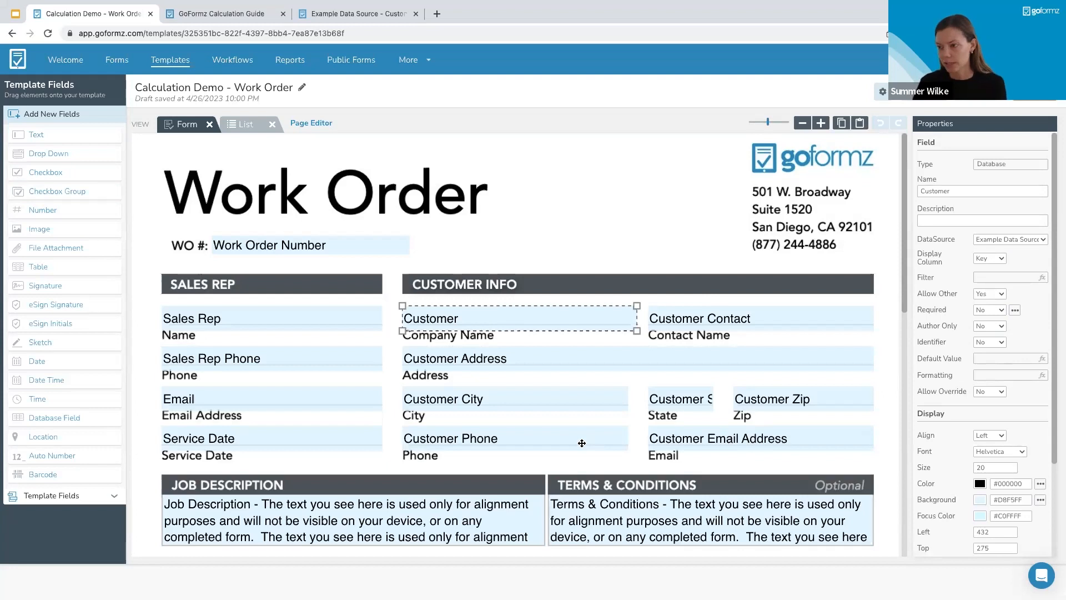
pyautogui.click(502, 361)
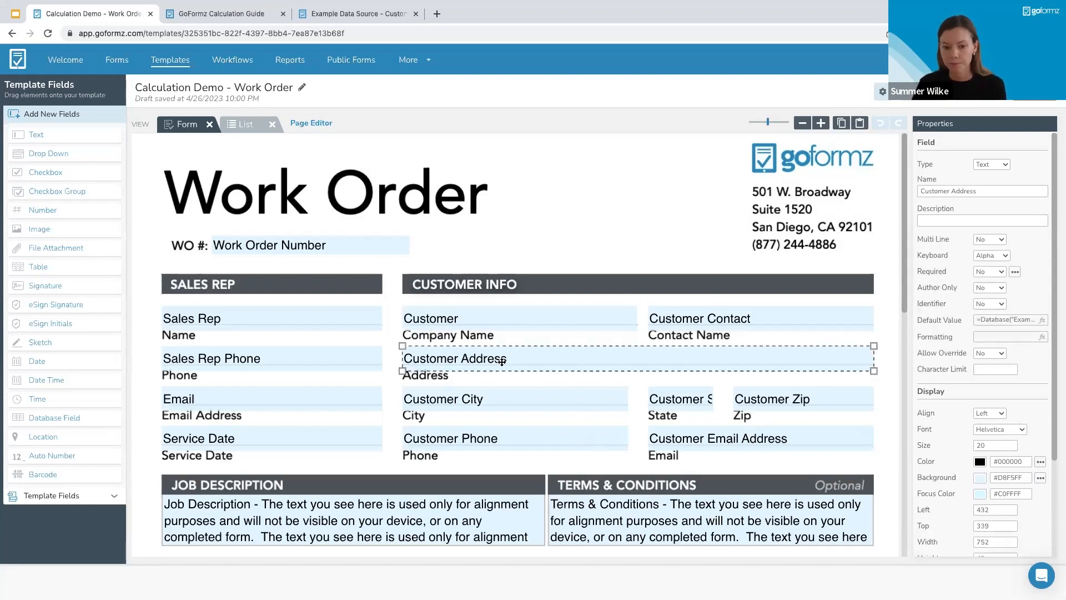
pyautogui.click(1004, 322)
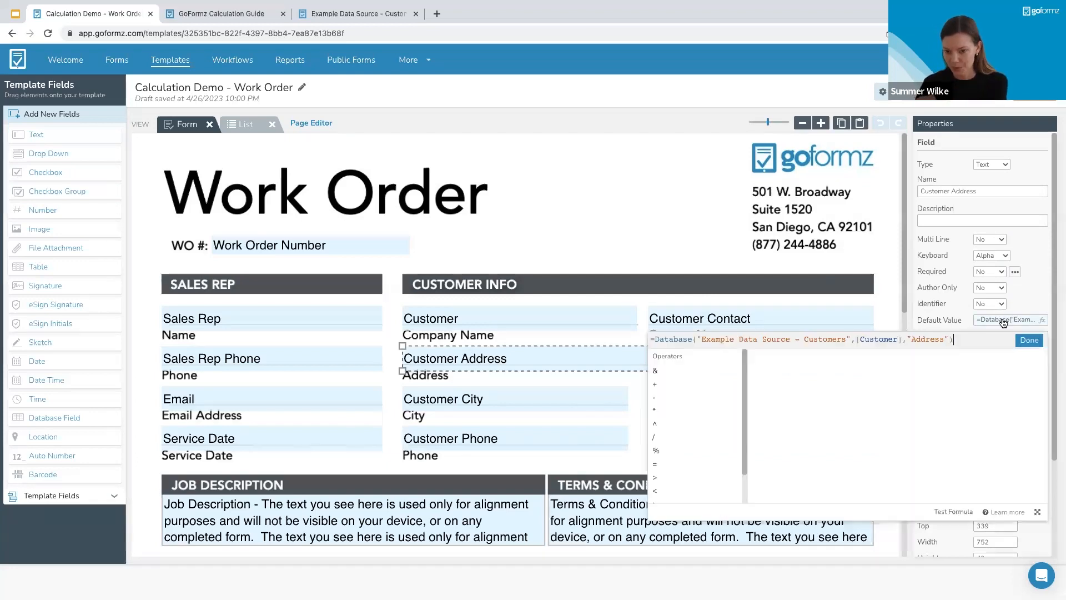
pyautogui.click(669, 341)
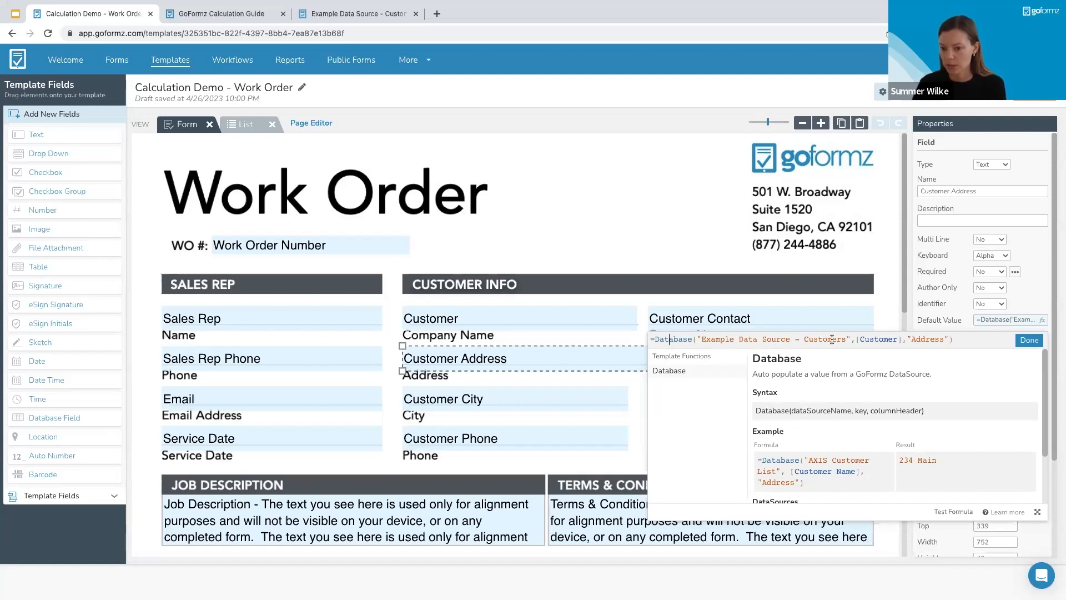
pyautogui.scroll(-2, 863, 400)
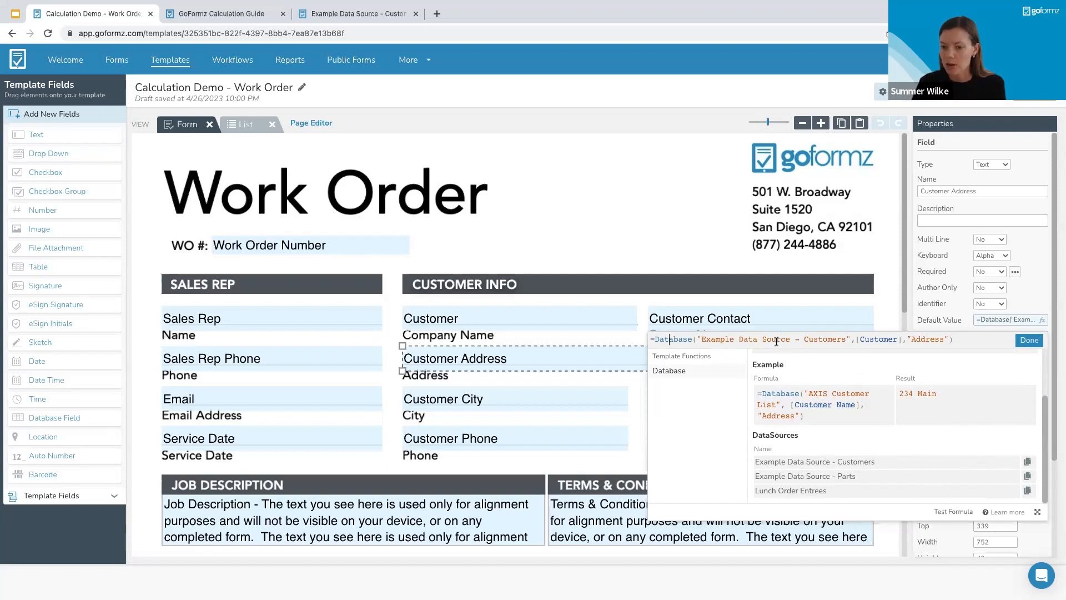
pyautogui.moveTo(807, 391); pyautogui.dragTo(804, 387)
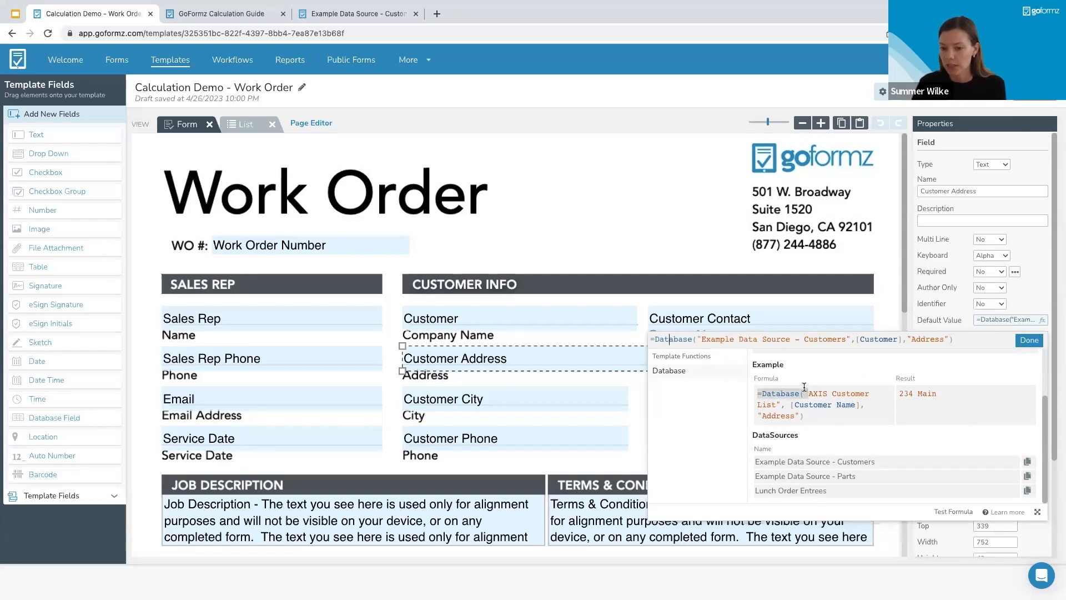
pyautogui.click(804, 387)
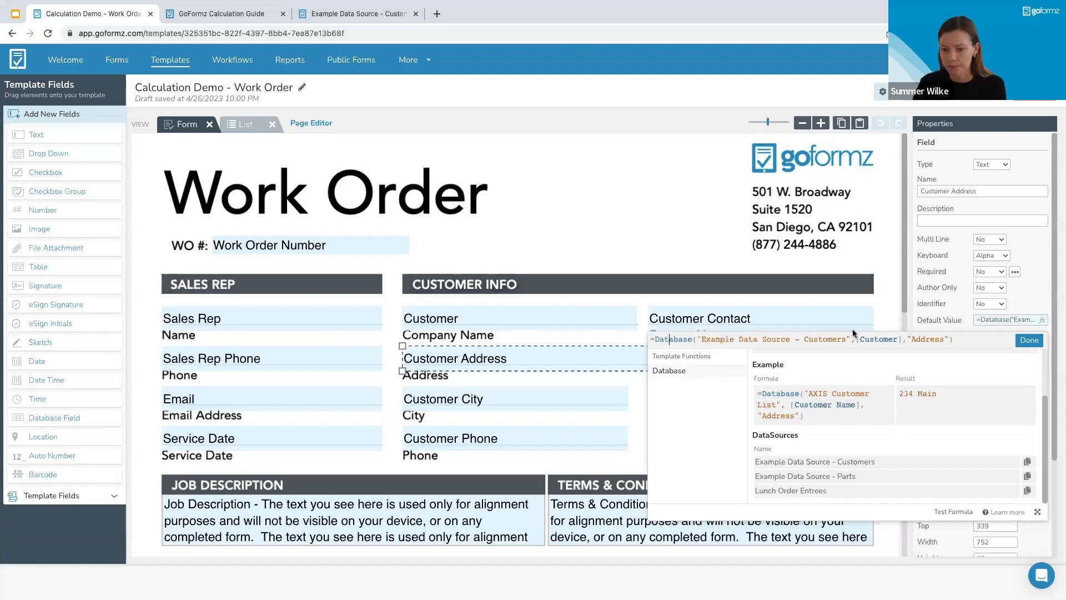
pyautogui.scroll(2, 821, 399)
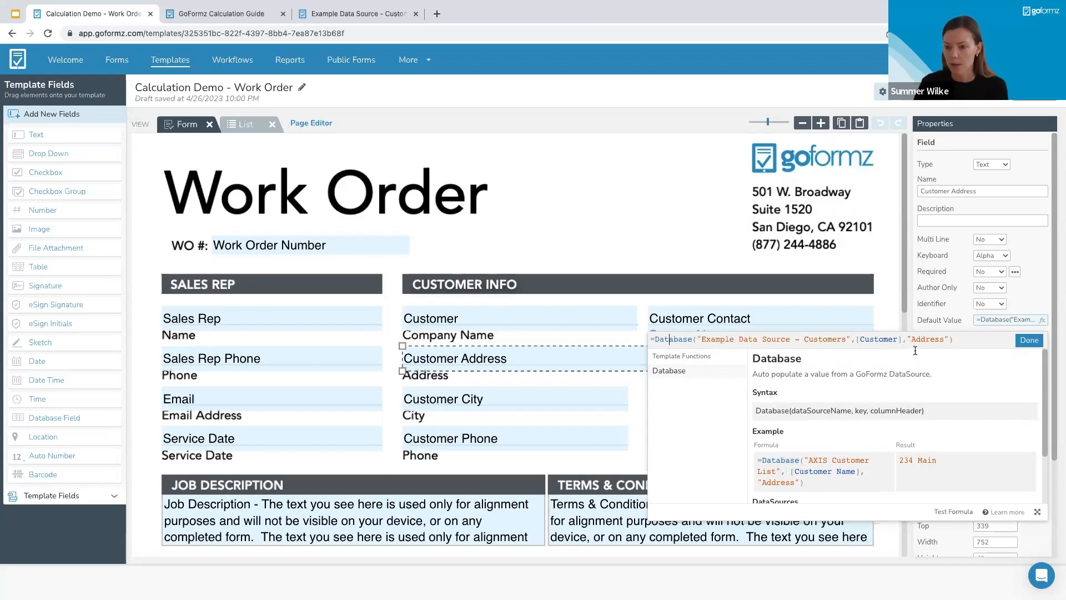
# - Check the column headers in Example Data Source - Customers against the Customer Address formula, and close the formula editor
pyautogui.click(351, 17)
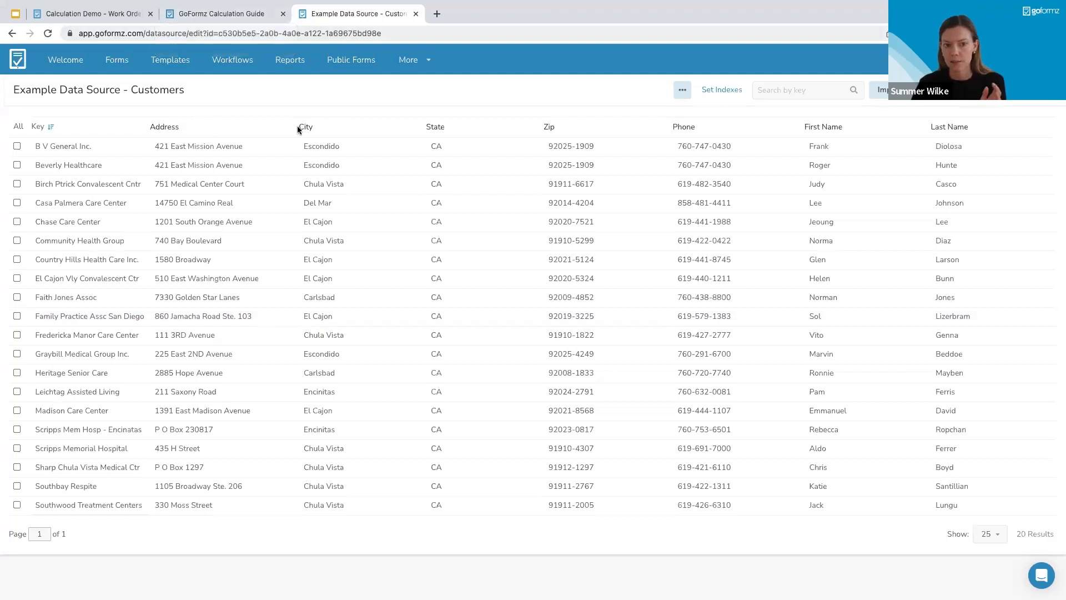
pyautogui.click(89, 15)
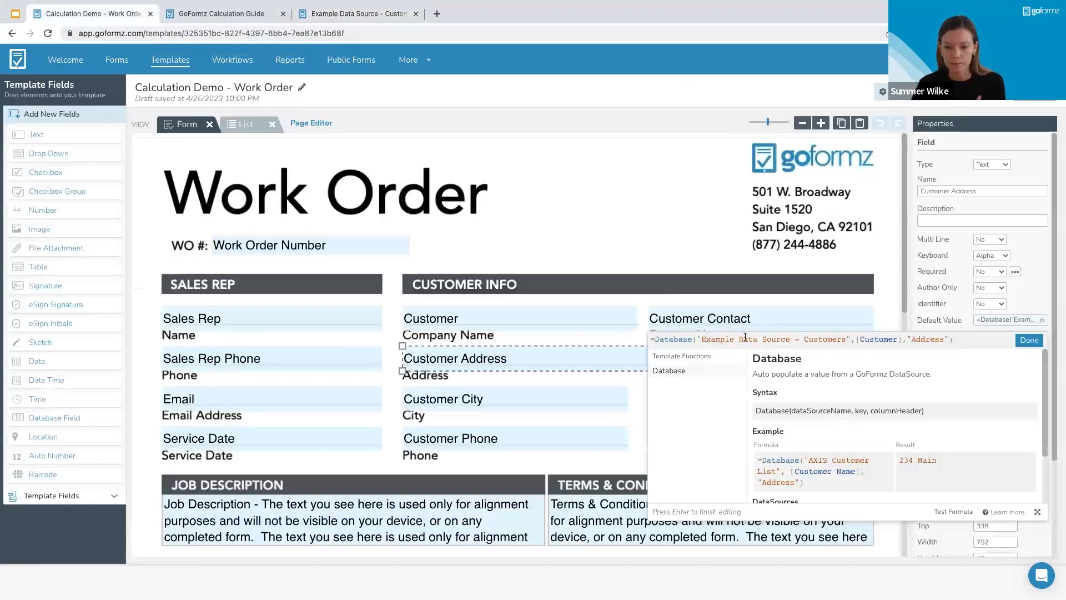
pyautogui.click(885, 292)
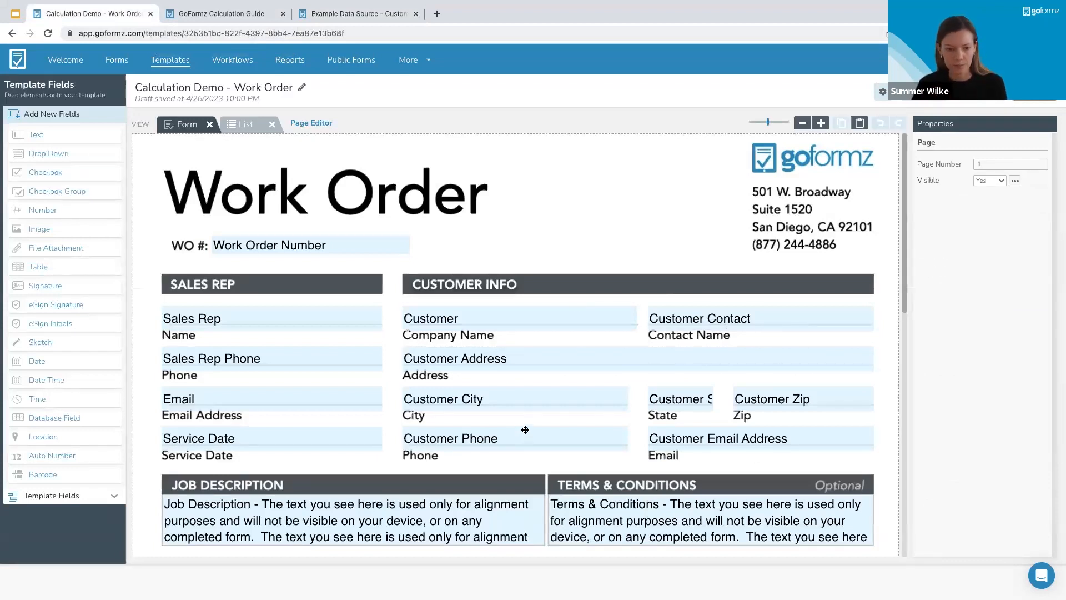
# - Inspect the all-rows default value formula of the Labor & Services table's Total column, including the Row function reference, and close it
pyautogui.scroll(-4, 526, 430)
pyautogui.scroll(-3, 525, 430)
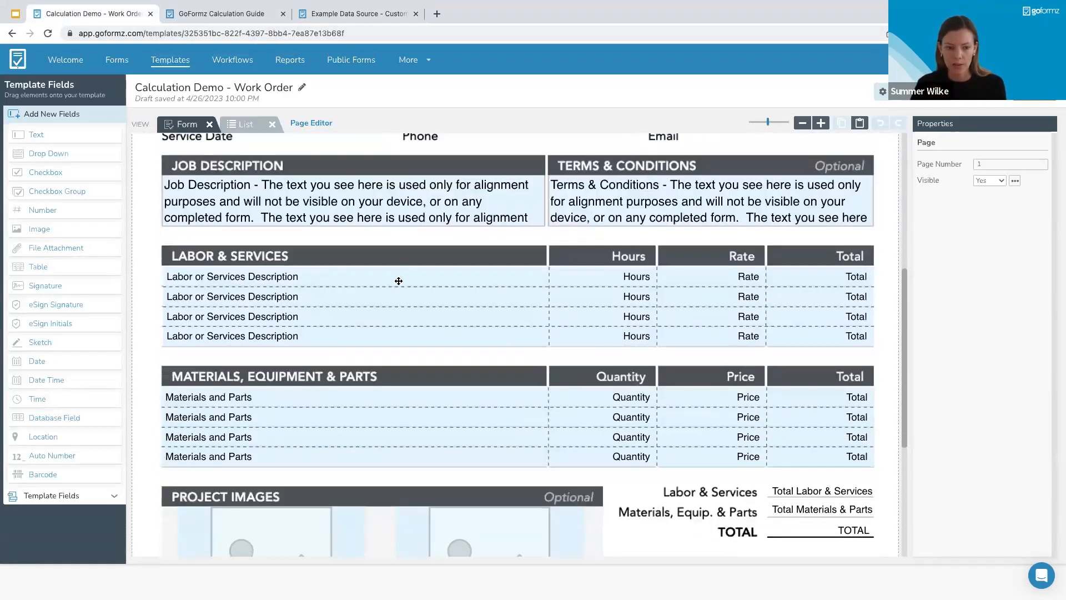
pyautogui.click(839, 278)
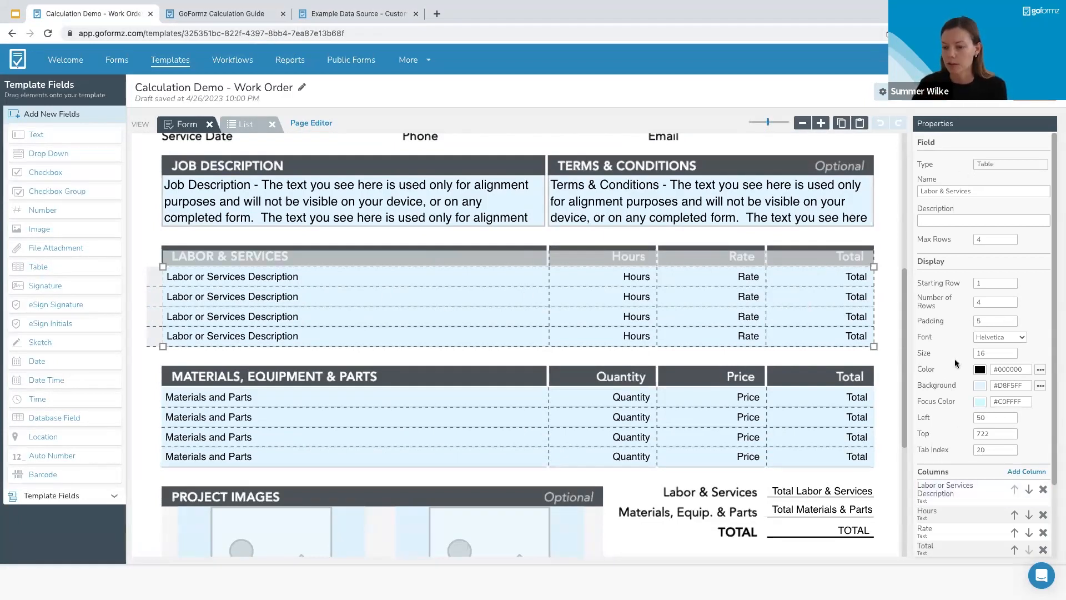
pyautogui.scroll(-2, 956, 361)
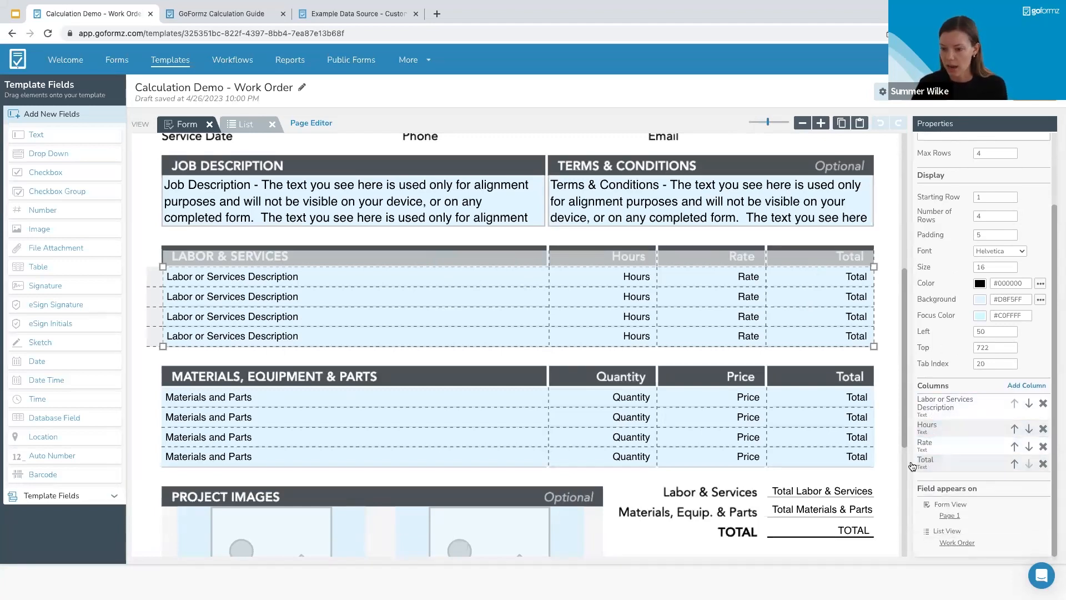
pyautogui.click(941, 469)
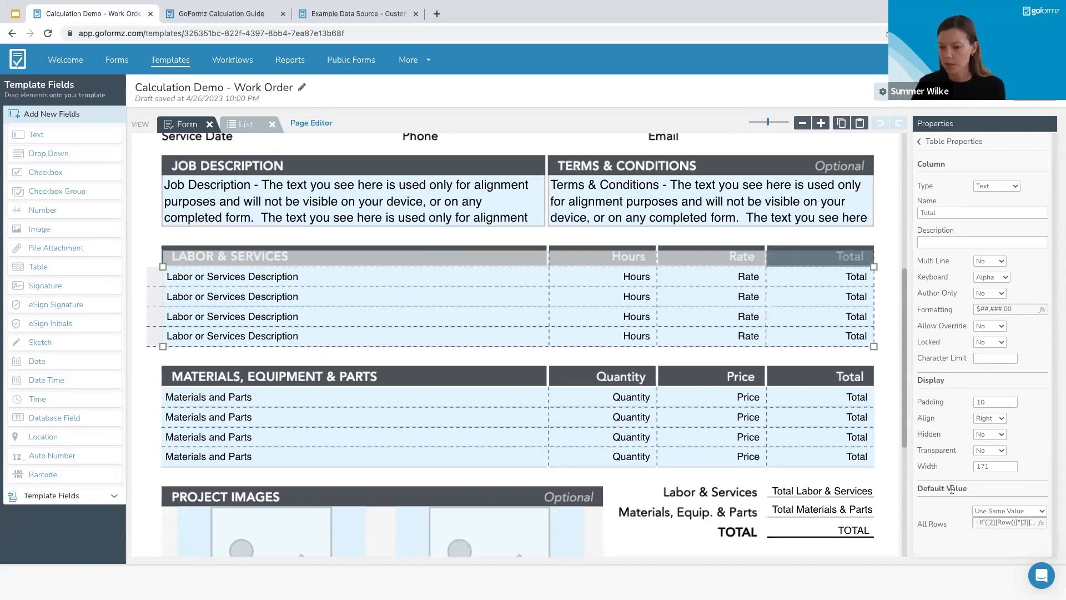
pyautogui.click(1002, 525)
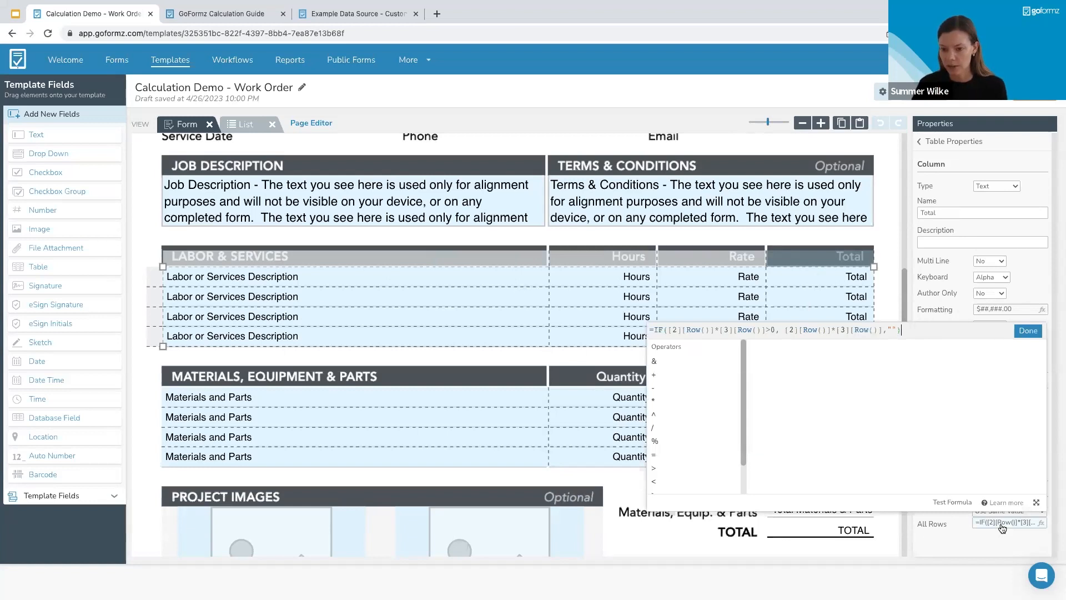
pyautogui.click(914, 330)
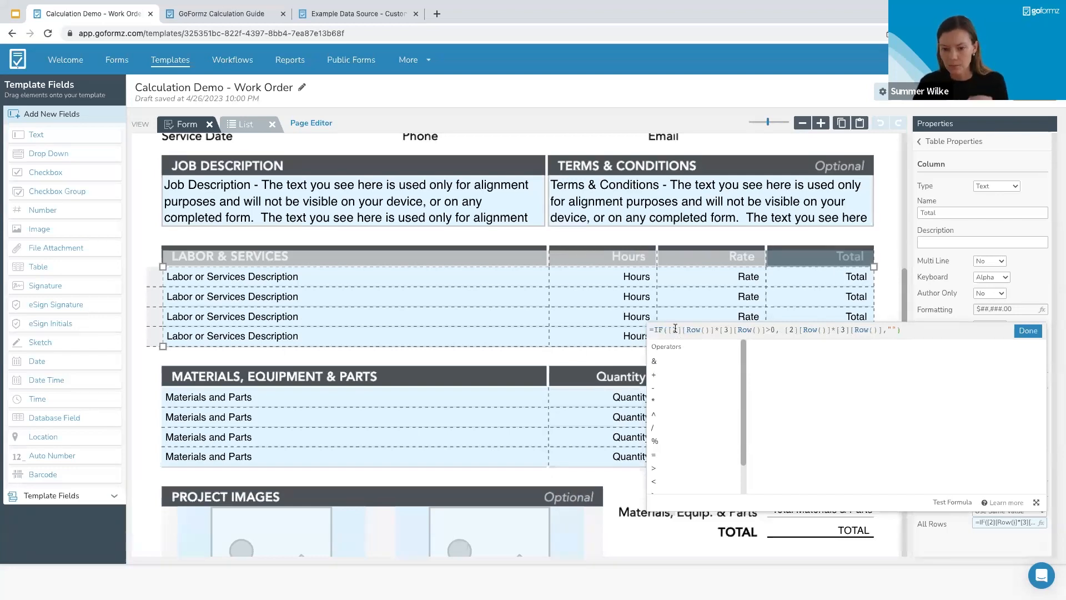
pyautogui.click(697, 330)
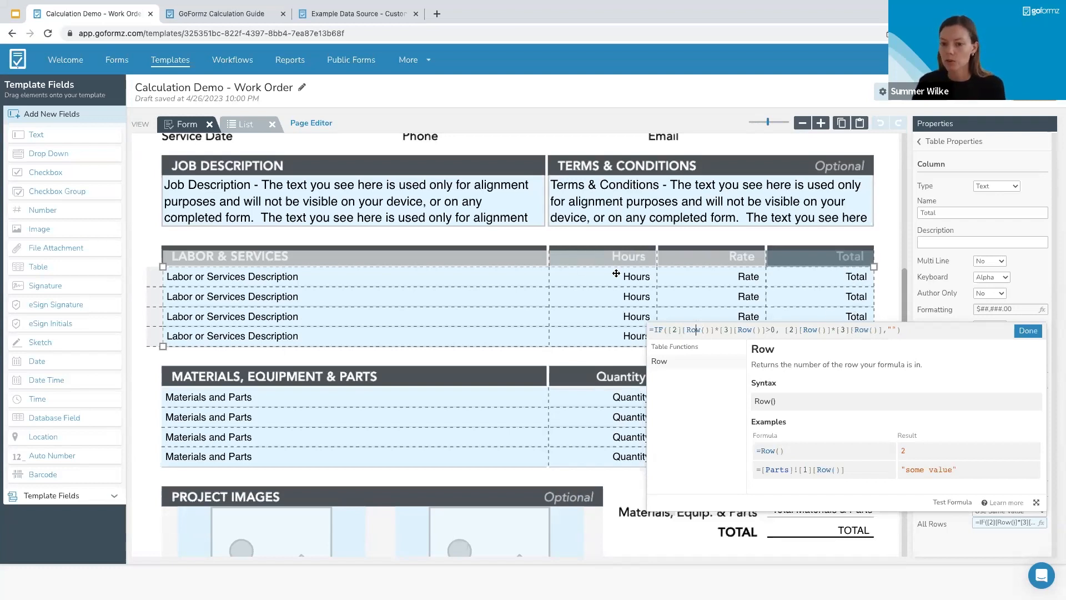
pyautogui.click(917, 303)
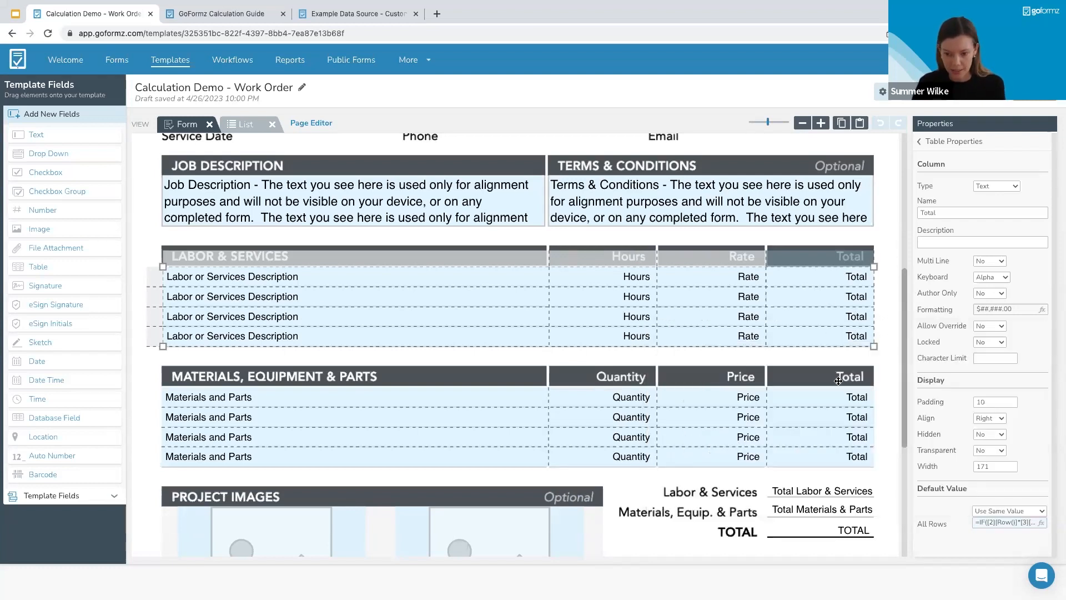
# - Review the column list in the Materials & Parts table's properties
pyautogui.click(842, 404)
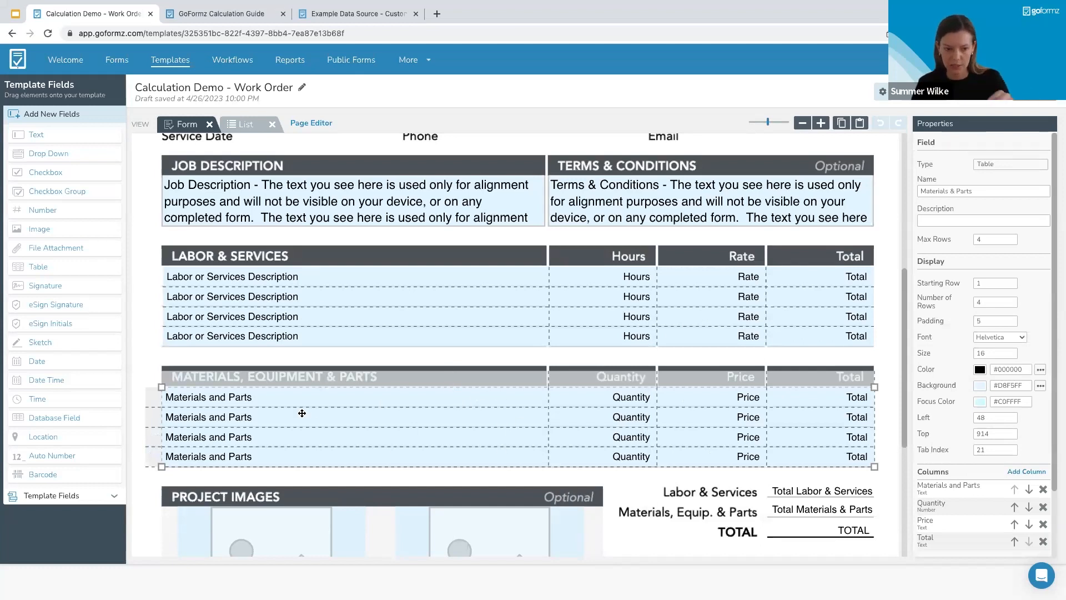
pyautogui.scroll(-2, 988, 504)
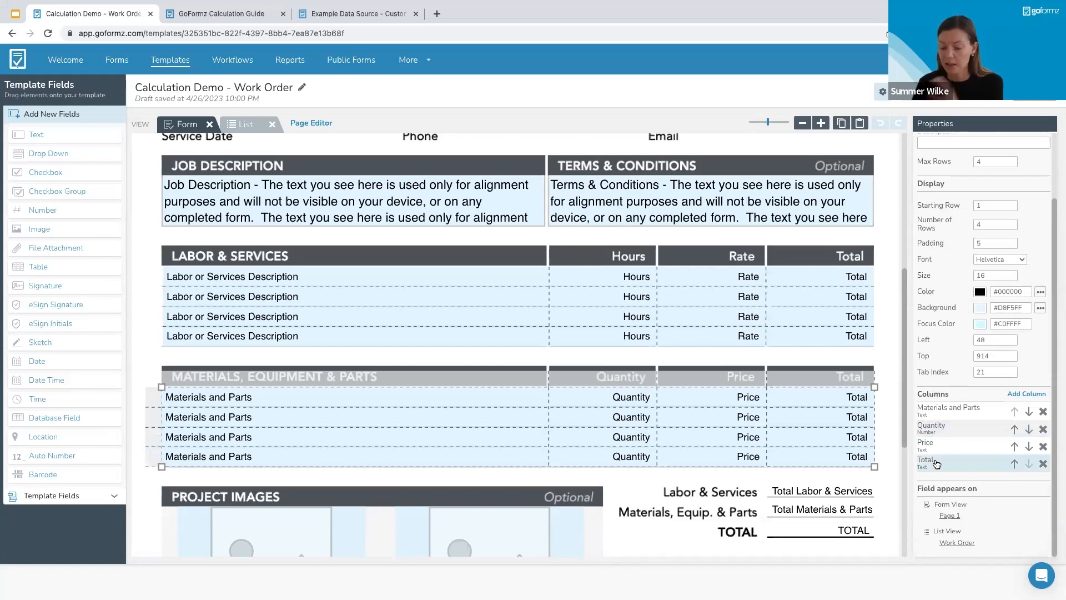
pyautogui.scroll(-1, 811, 391)
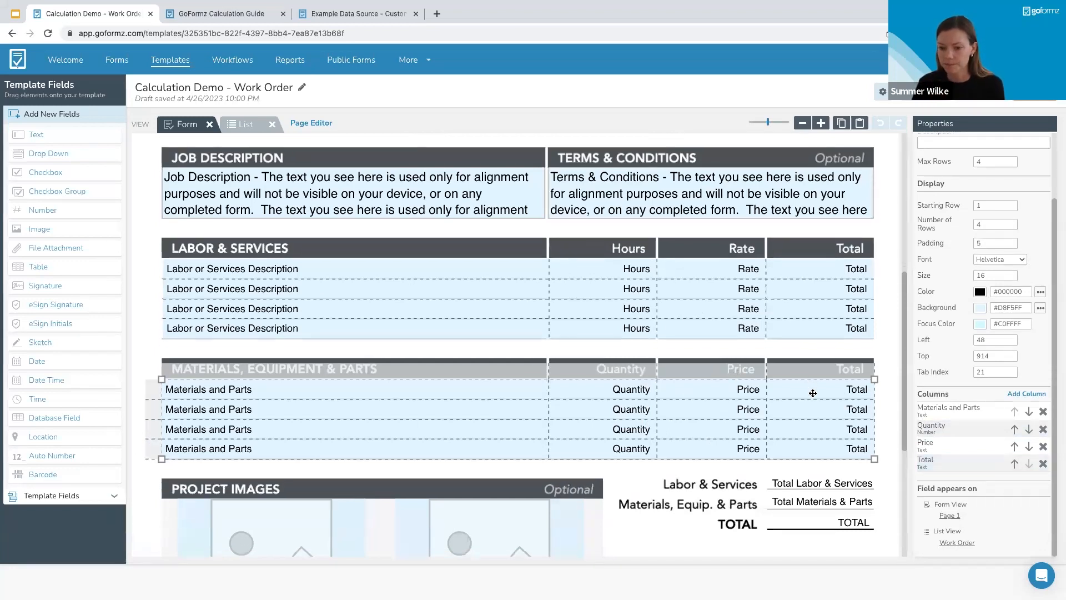
# - Examine the Total Labor & Services field's default value formula and its table cell references, and close the formula editor
pyautogui.click(812, 481)
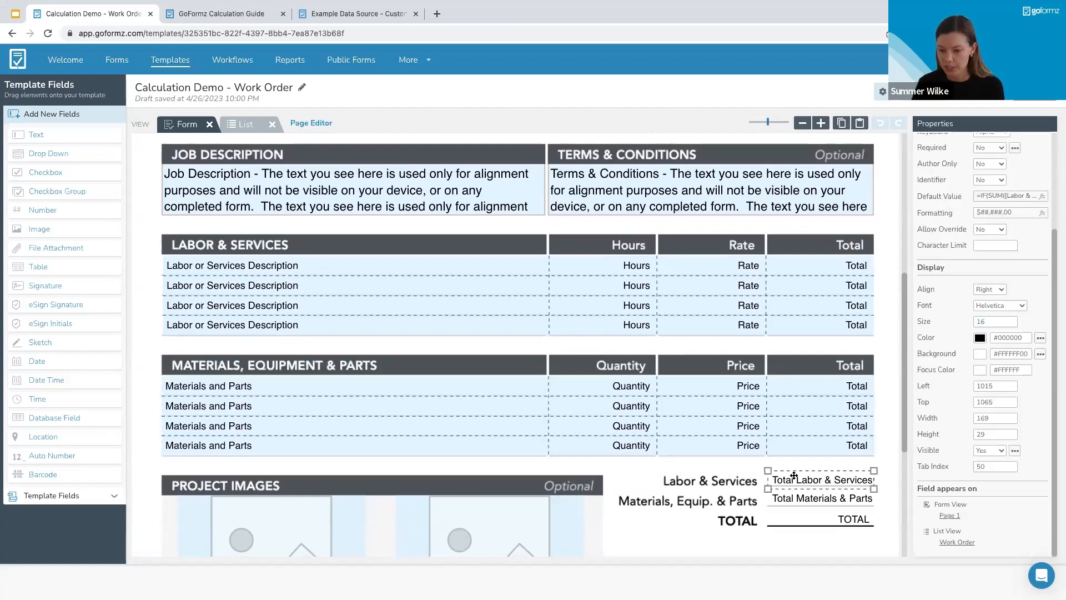
pyautogui.scroll(-1, 799, 474)
pyautogui.click(1000, 197)
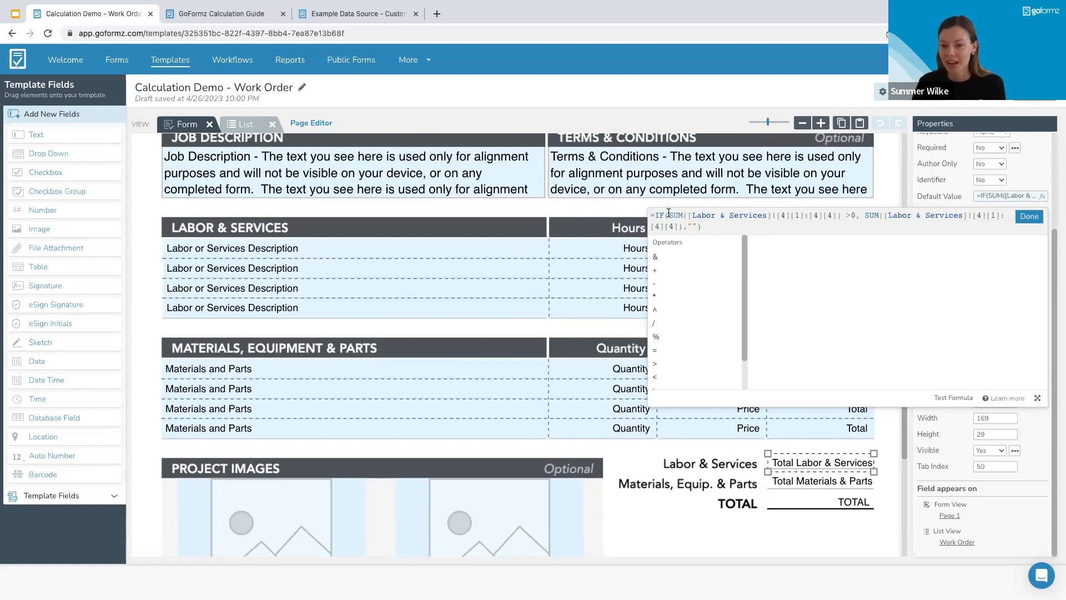
pyautogui.click(783, 214)
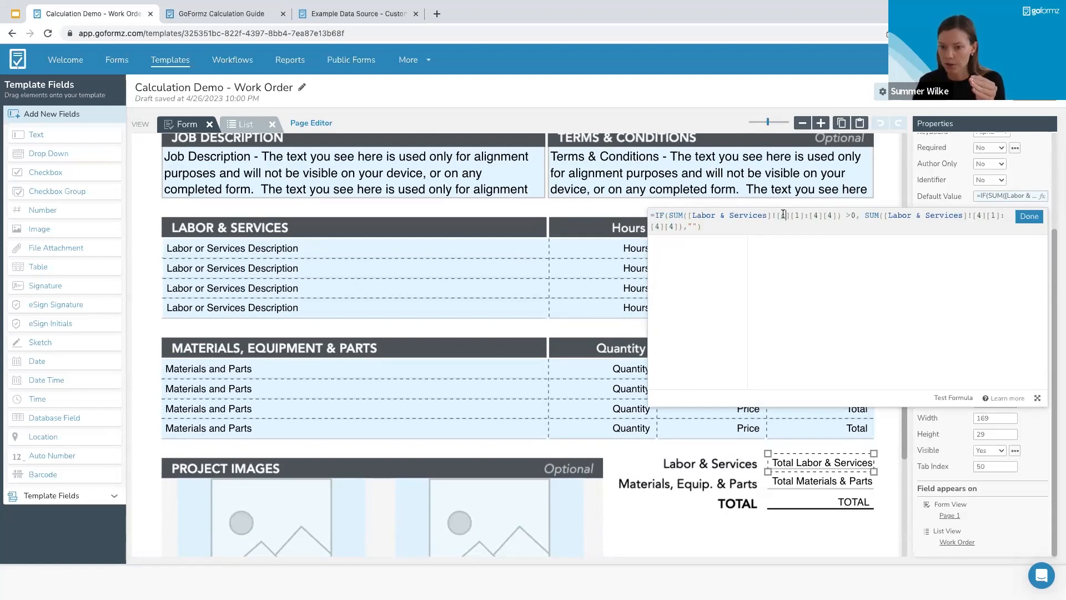
pyautogui.doubleClick(815, 217)
pyautogui.write('4')
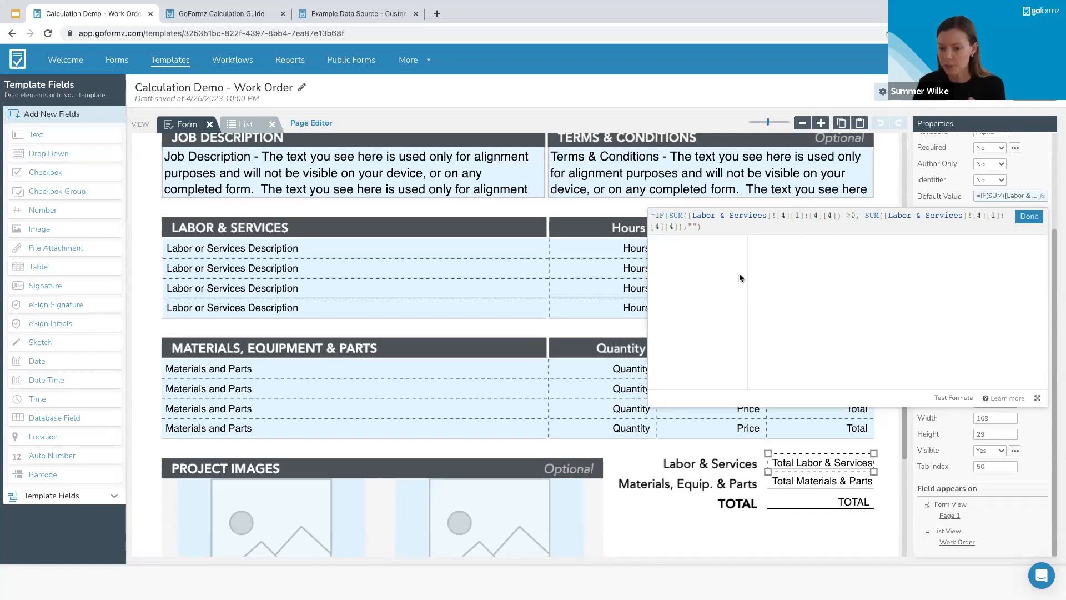
pyautogui.click(784, 228)
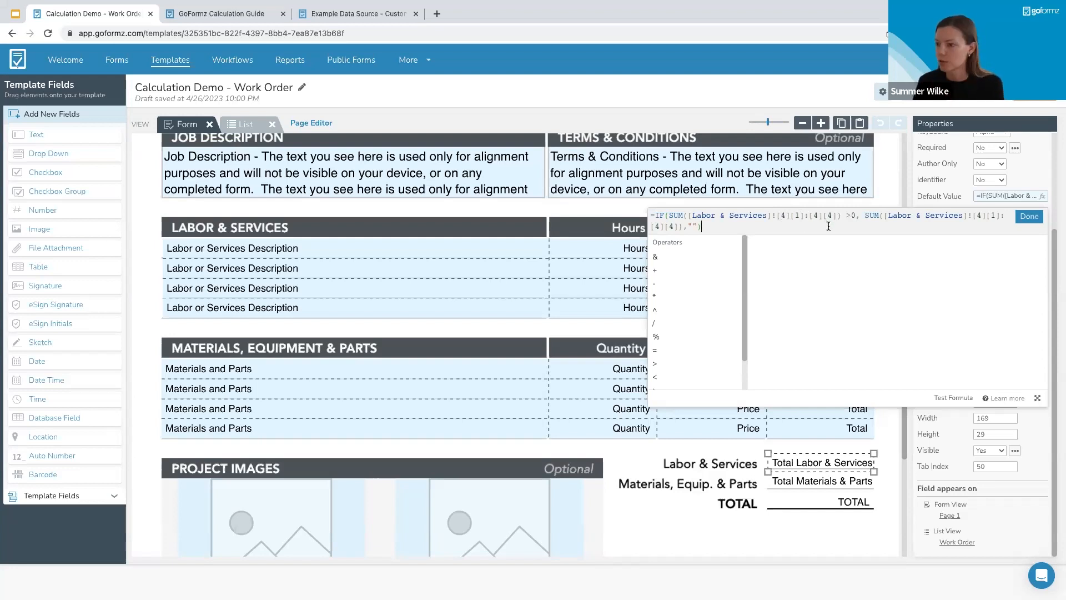
pyautogui.click(954, 418)
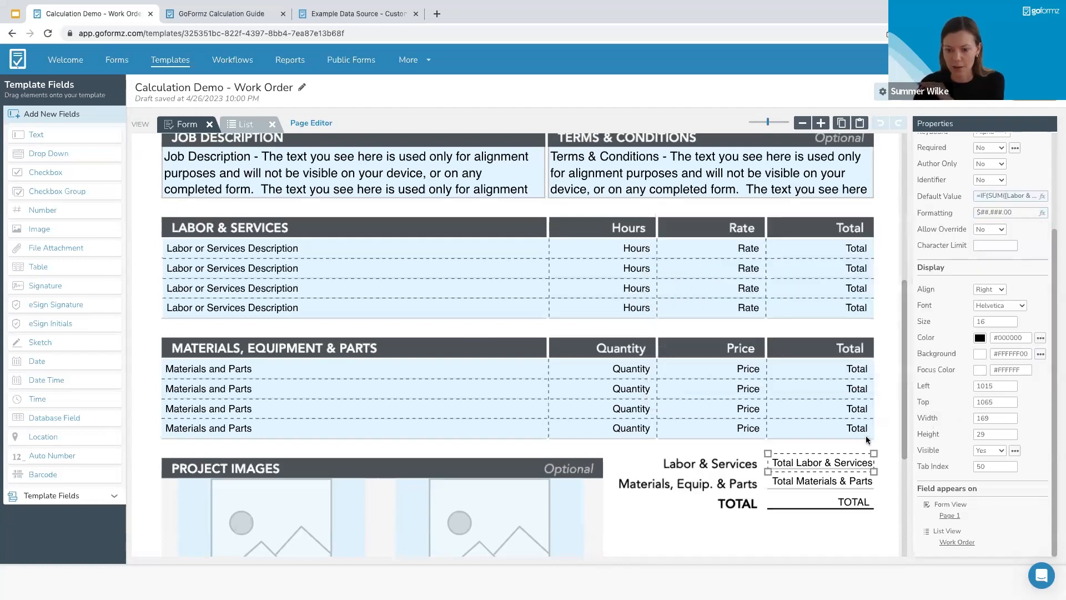
# - Inspect the default value formula of the Total Materials & Parts field, and close the formula editor
pyautogui.scroll(-1, 840, 437)
pyautogui.click(807, 421)
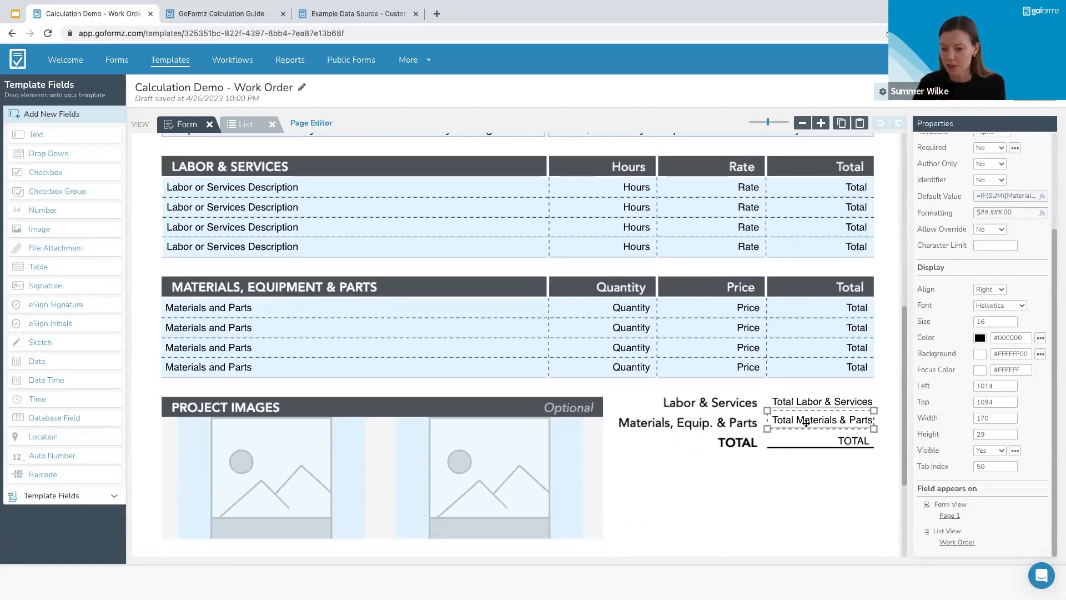
pyautogui.click(1011, 198)
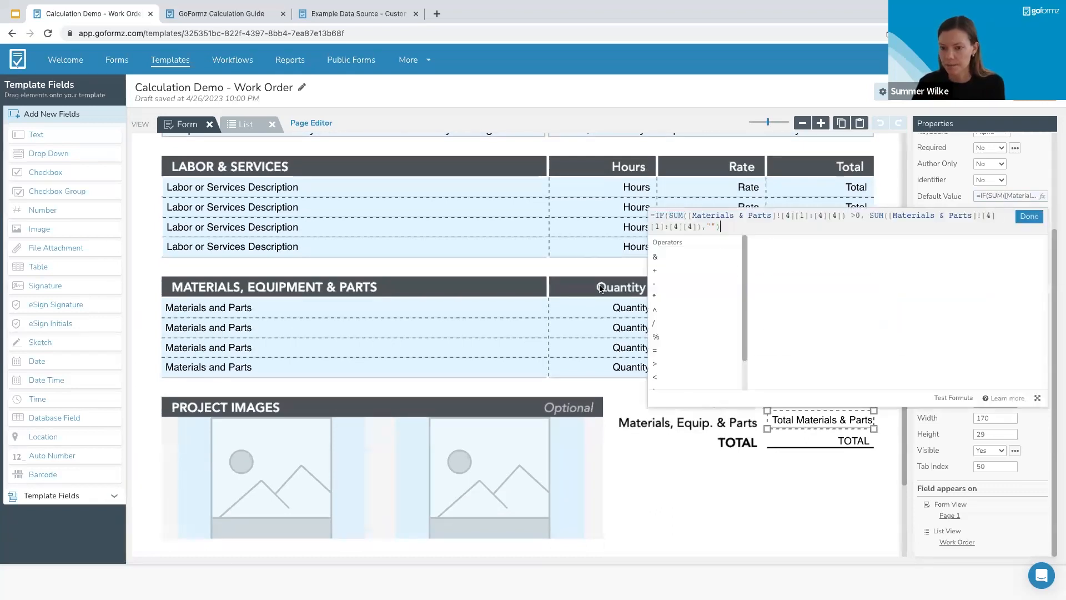
pyautogui.click(747, 473)
# - Inspect the TOTAL field's default value formula that sums the two subtotal fields, and deselect the field
pyautogui.click(842, 442)
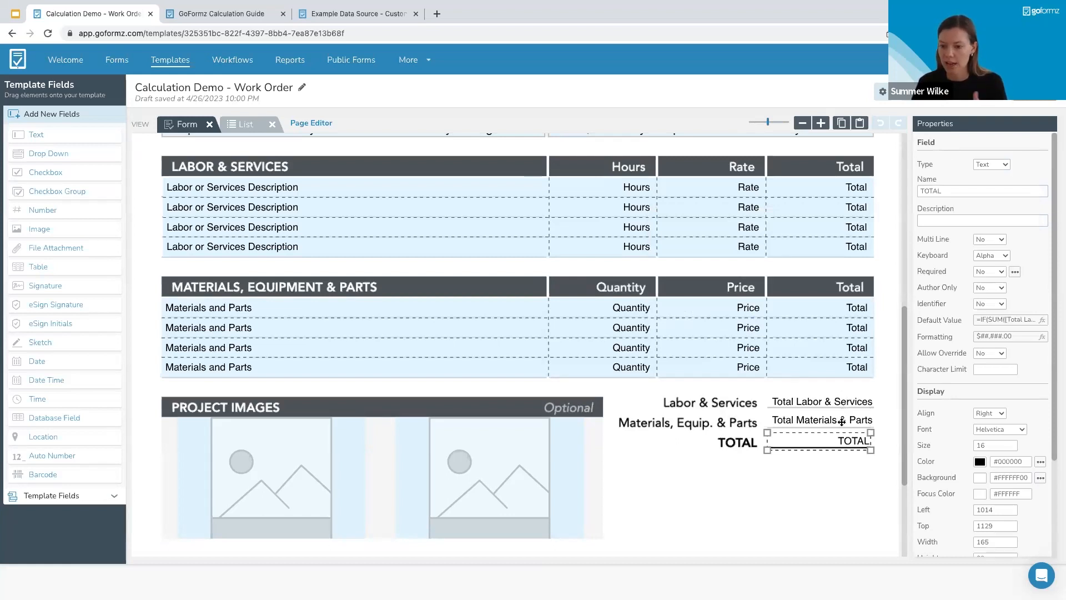
pyautogui.click(1015, 319)
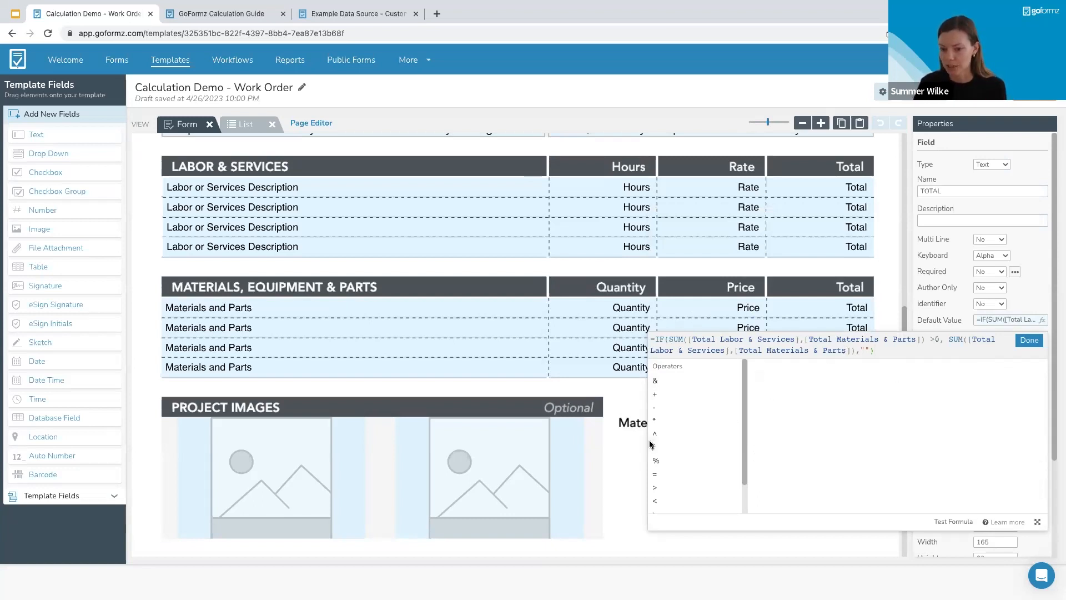
pyautogui.click(630, 400)
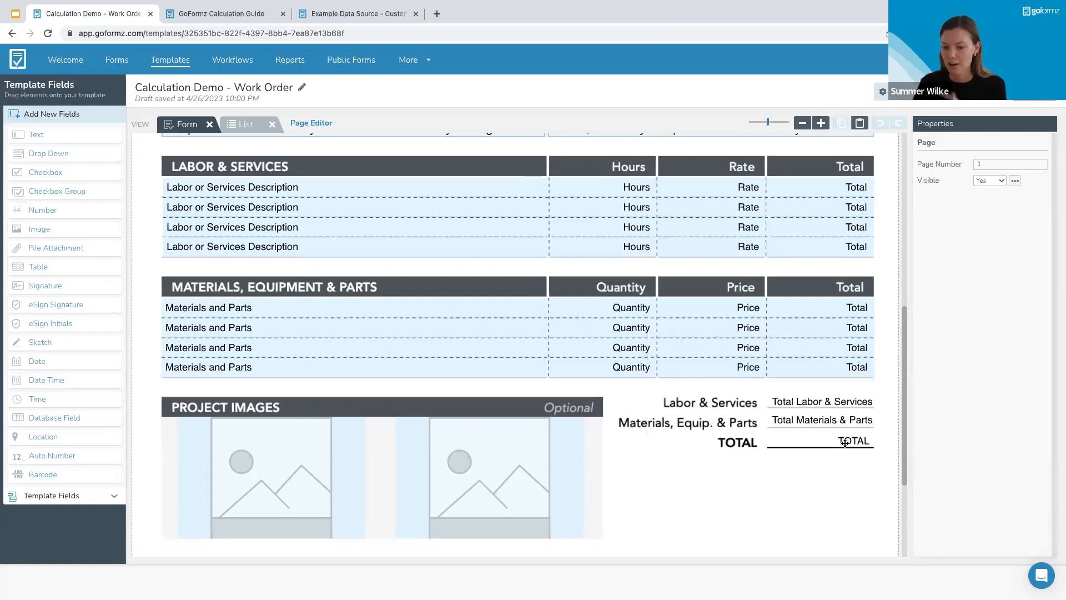
pyautogui.scroll(-1, 845, 445)
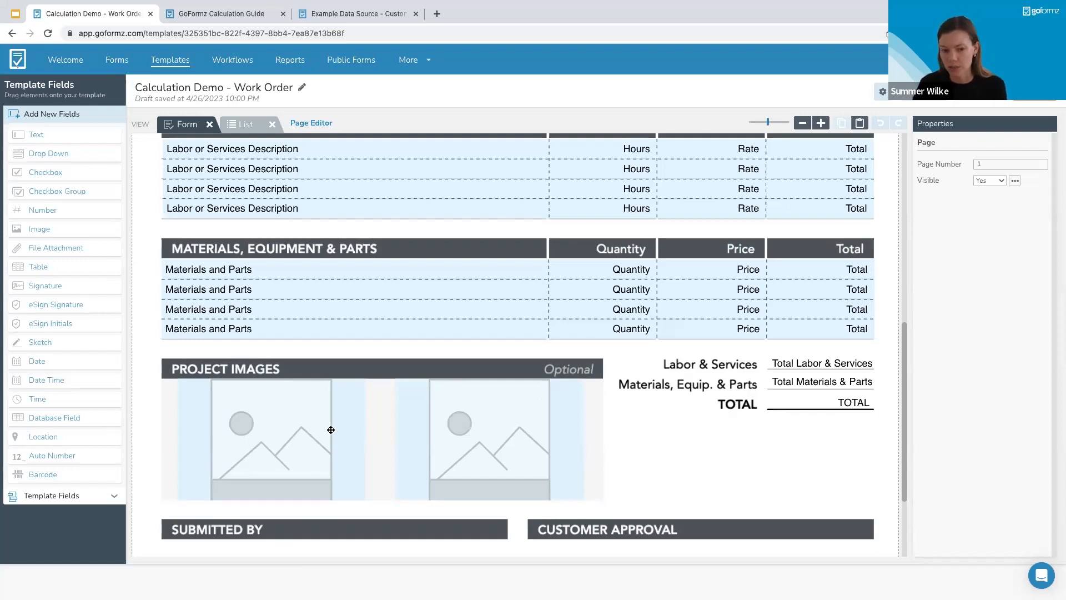
# - Examine the nested If formula for the first project image field's background color, and close the formula editor
pyautogui.click(331, 430)
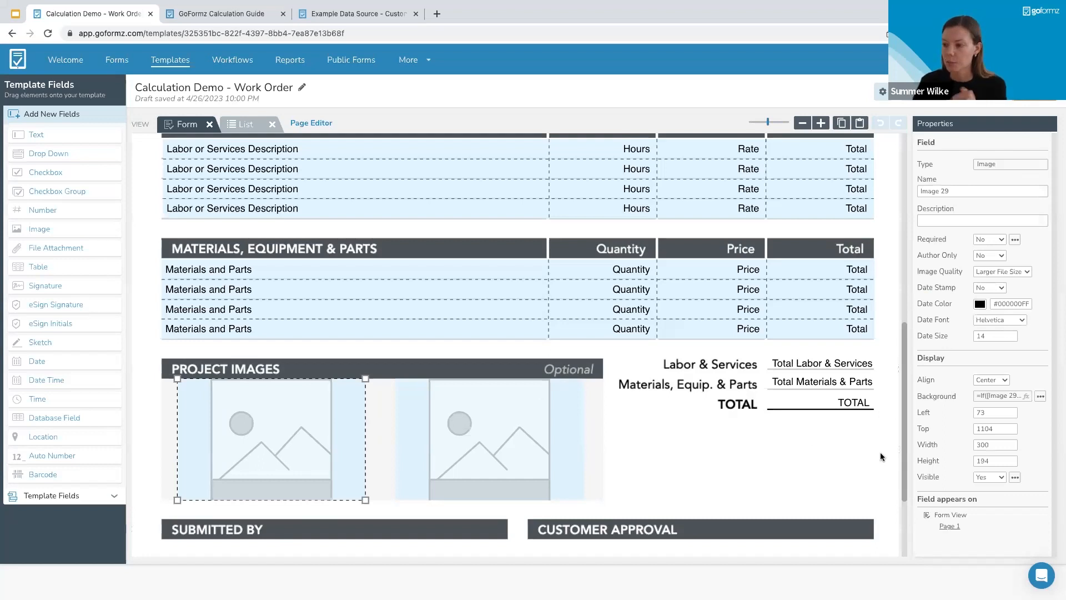
pyautogui.click(1004, 397)
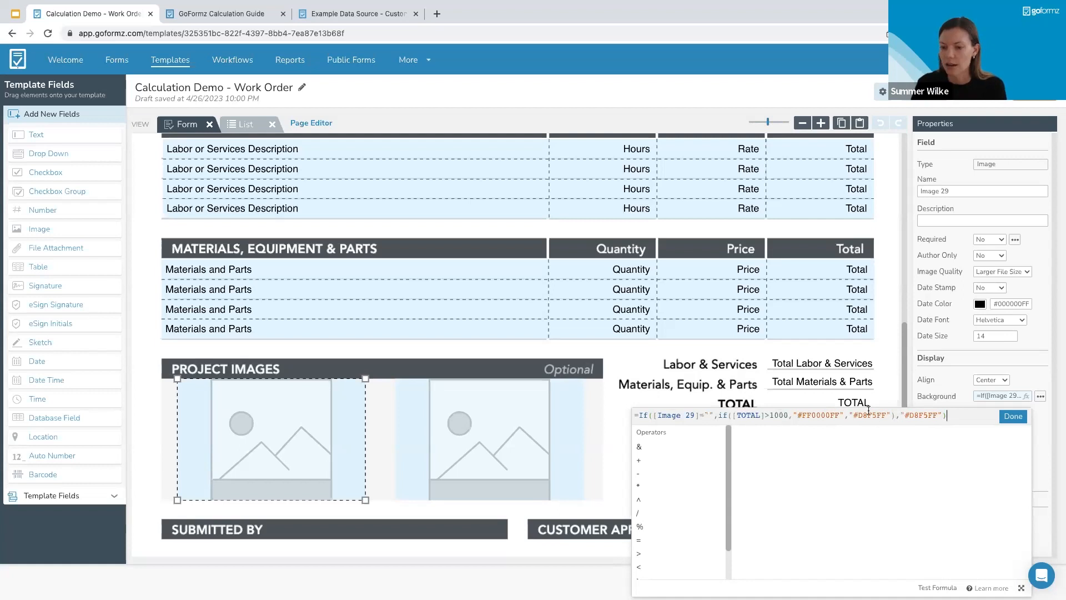
pyautogui.moveTo(855, 415); pyautogui.dragTo(887, 415)
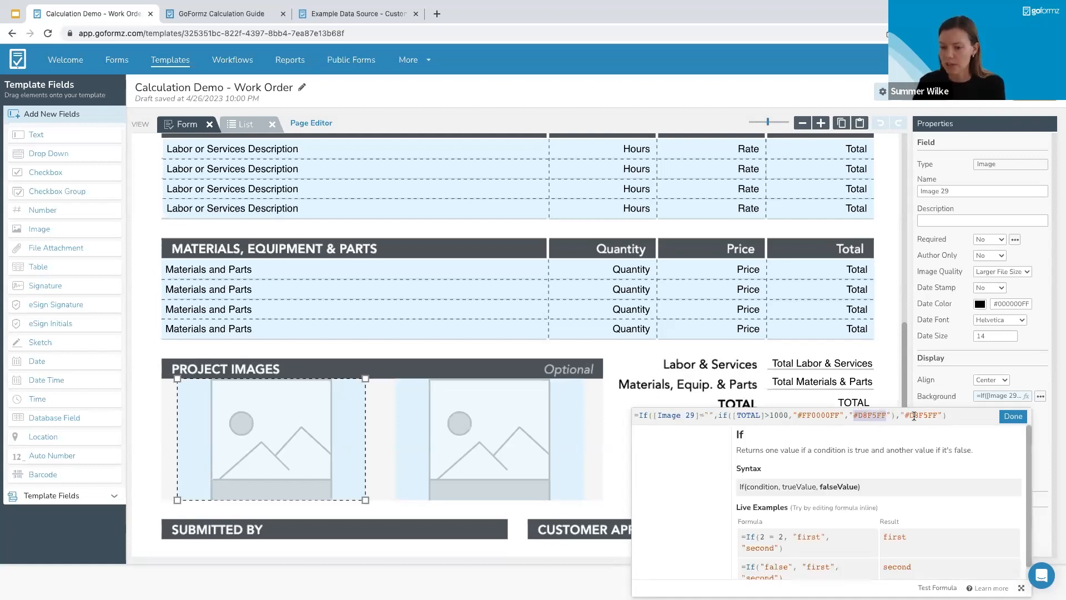
pyautogui.click(949, 415)
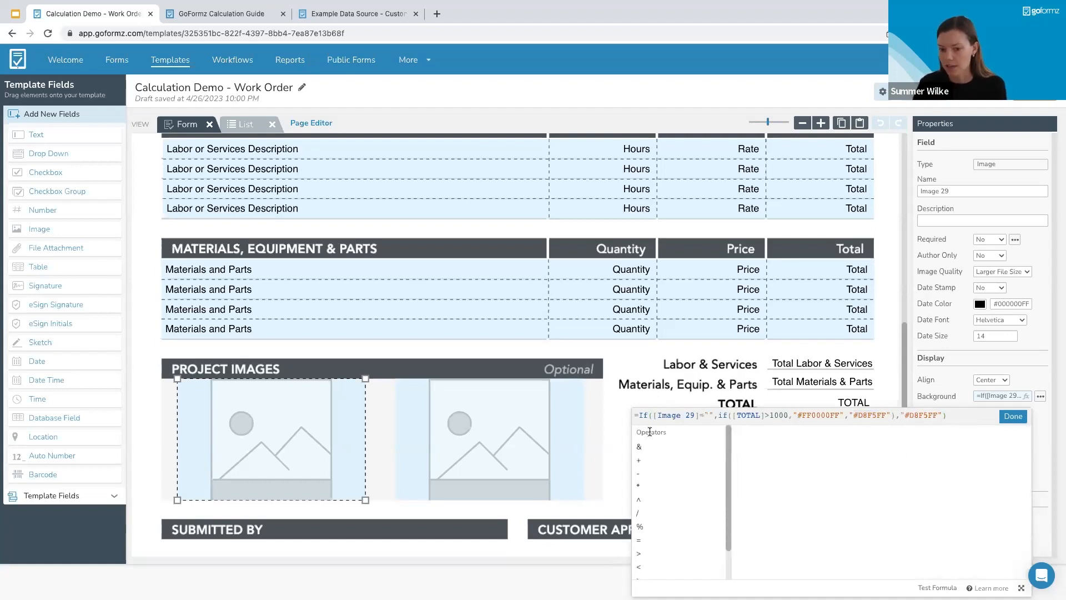
pyautogui.click(1041, 371)
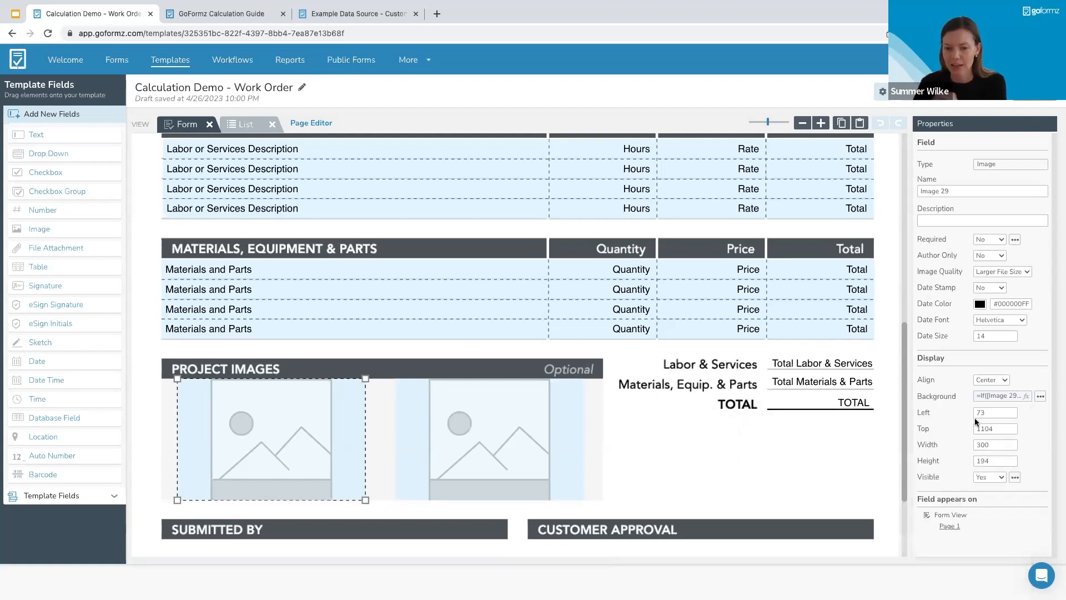
# - Set the image field's Date Color to red to check its hex code, restore it to black, and deselect the field
pyautogui.click(980, 305)
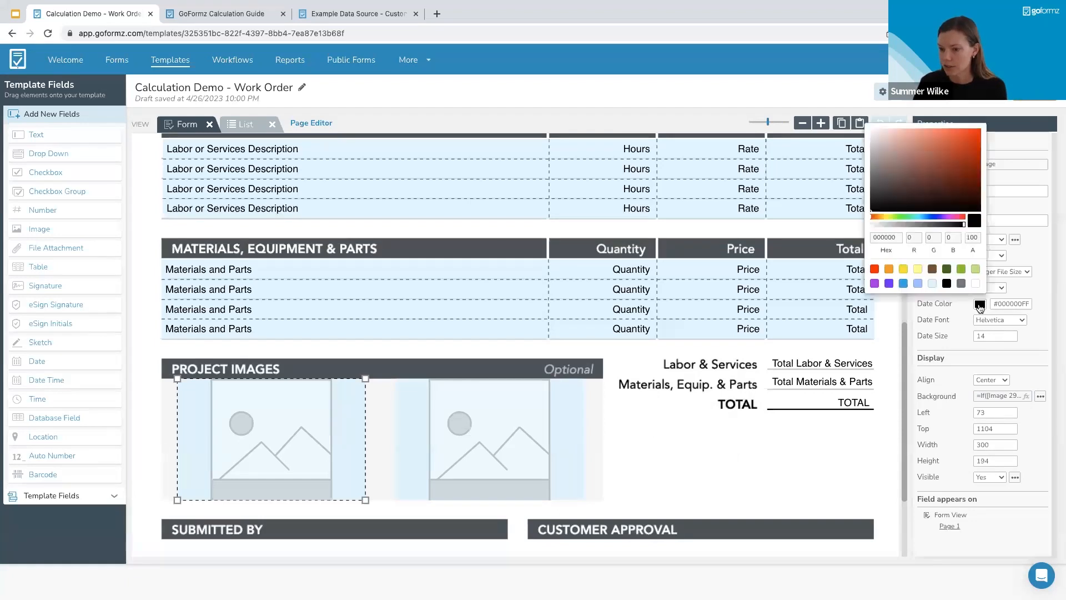
pyautogui.click(918, 272)
pyautogui.click(980, 304)
pyautogui.click(876, 277)
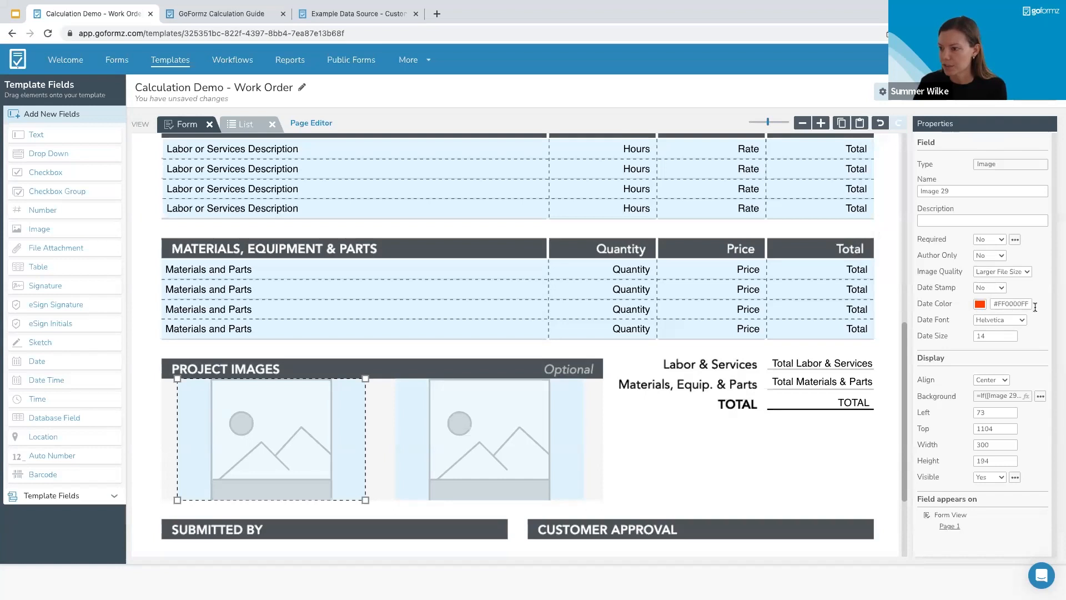
pyautogui.click(981, 306)
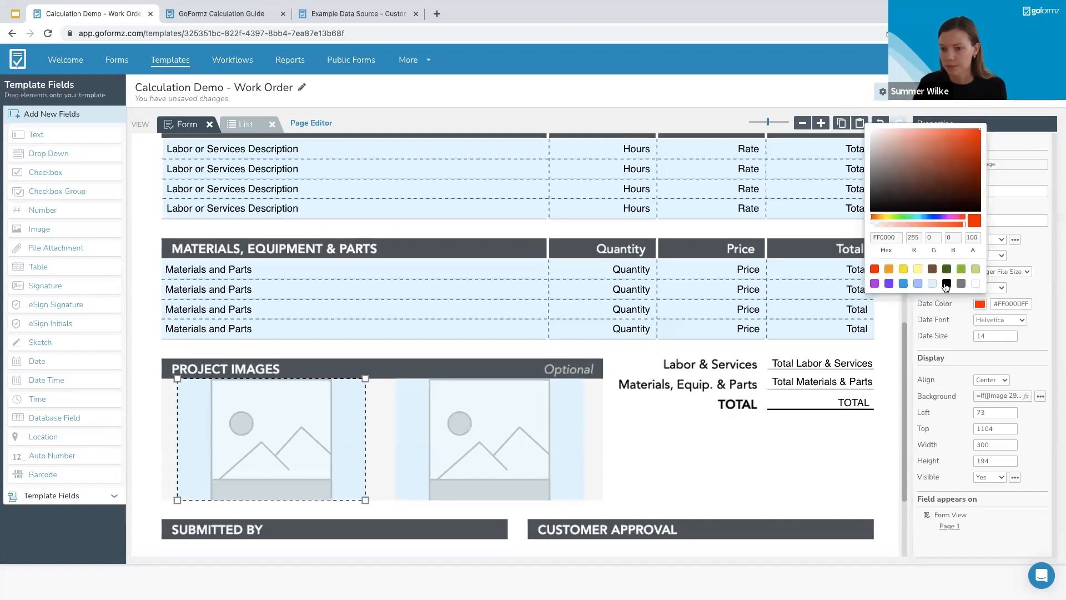
pyautogui.click(946, 285)
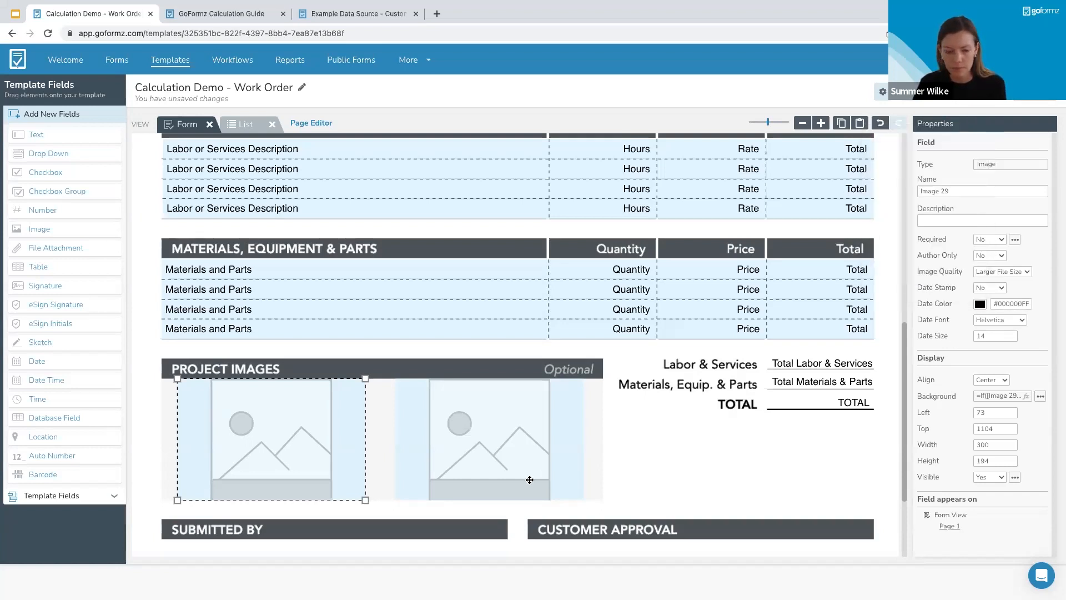
pyautogui.click(659, 459)
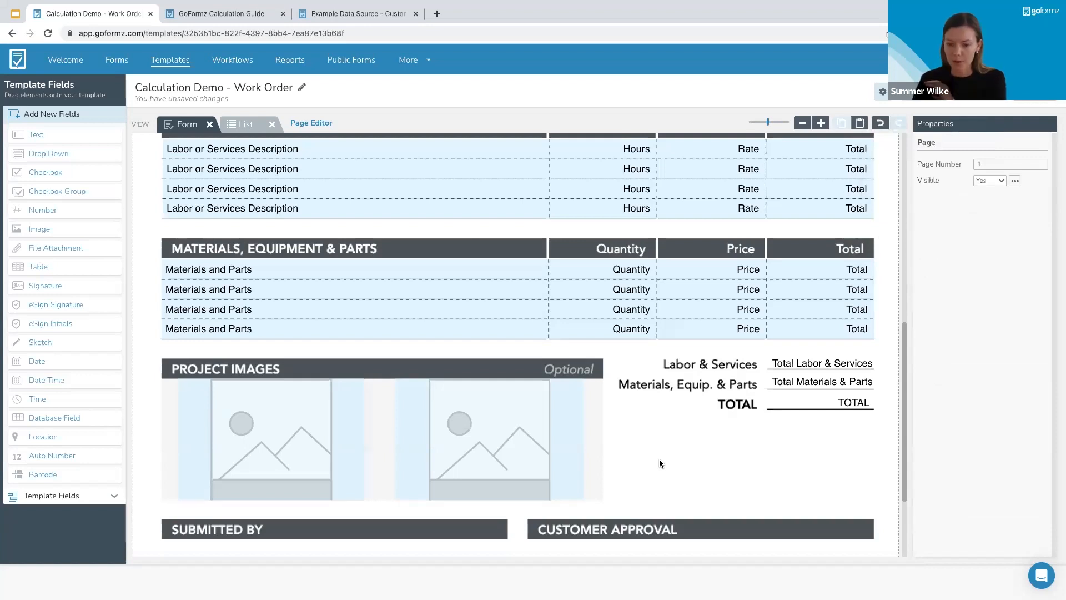
# - Open a preview form of the Work Order template and select B V General Inc. as the customer company
pyautogui.scroll(1, 659, 459)
pyautogui.scroll(3, 659, 463)
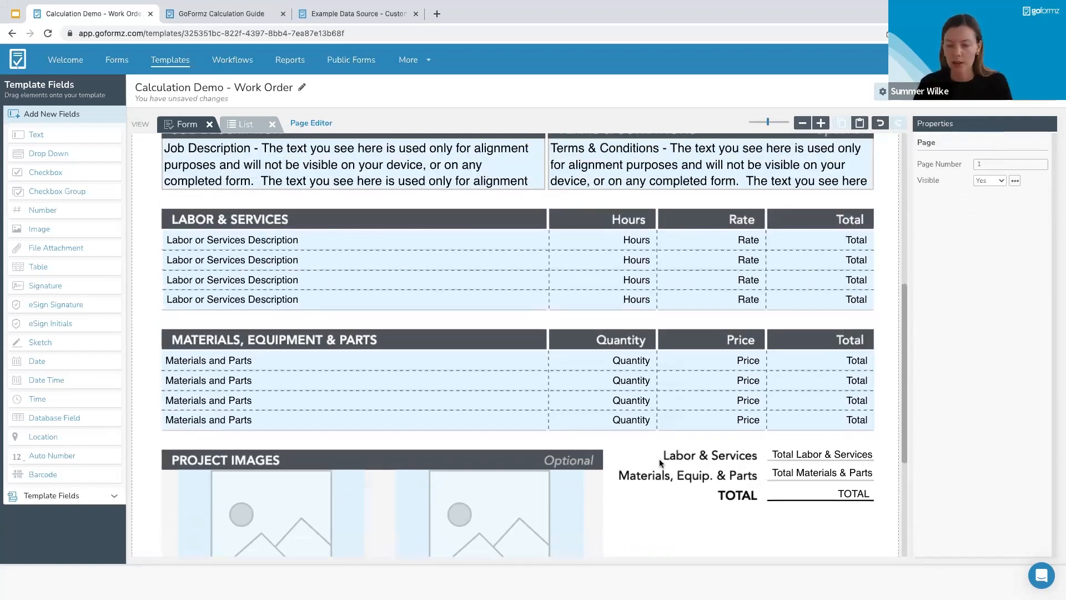
pyautogui.scroll(10, 659, 461)
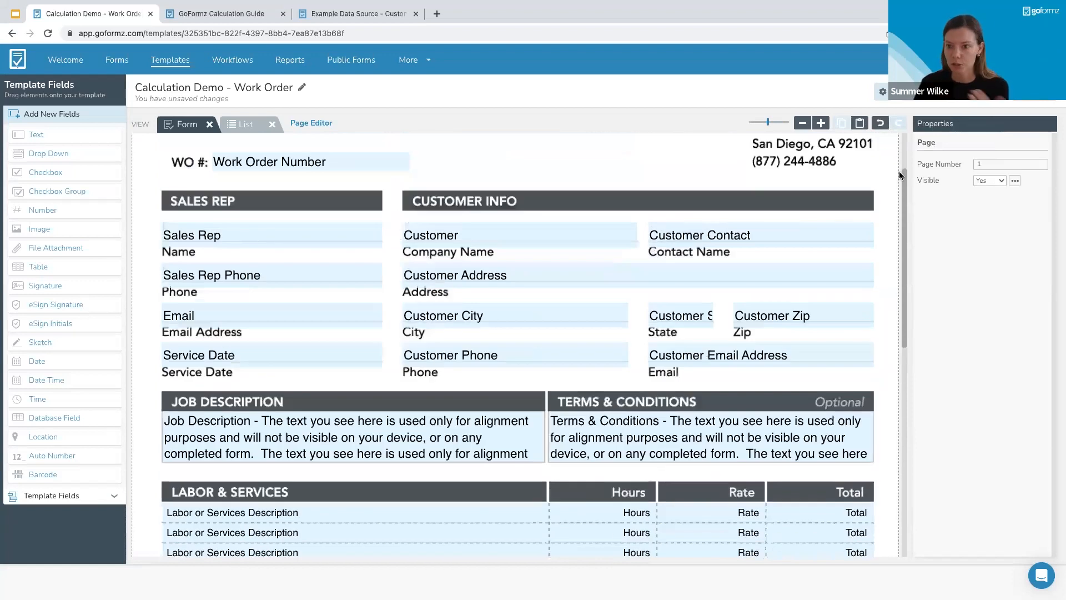
pyautogui.scroll(3, 899, 171)
pyautogui.click(977, 92)
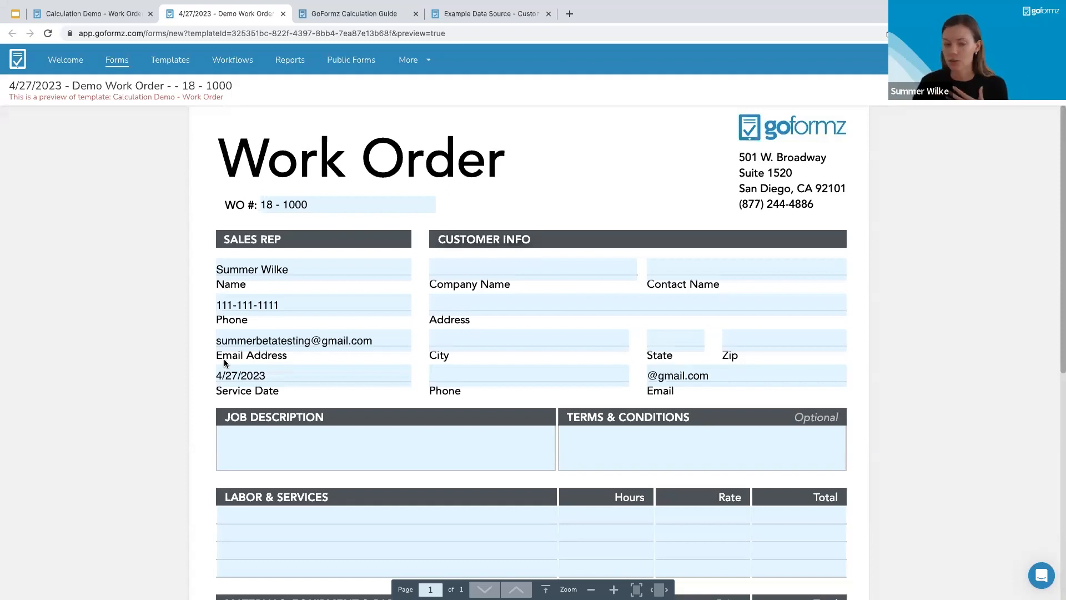
pyautogui.click(475, 263)
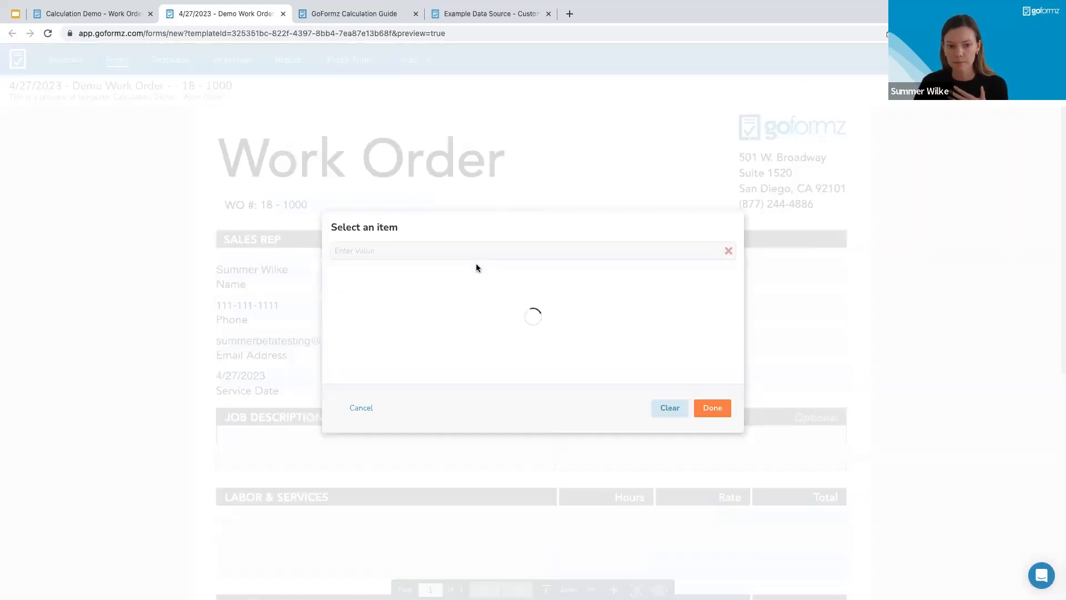
pyautogui.click(395, 278)
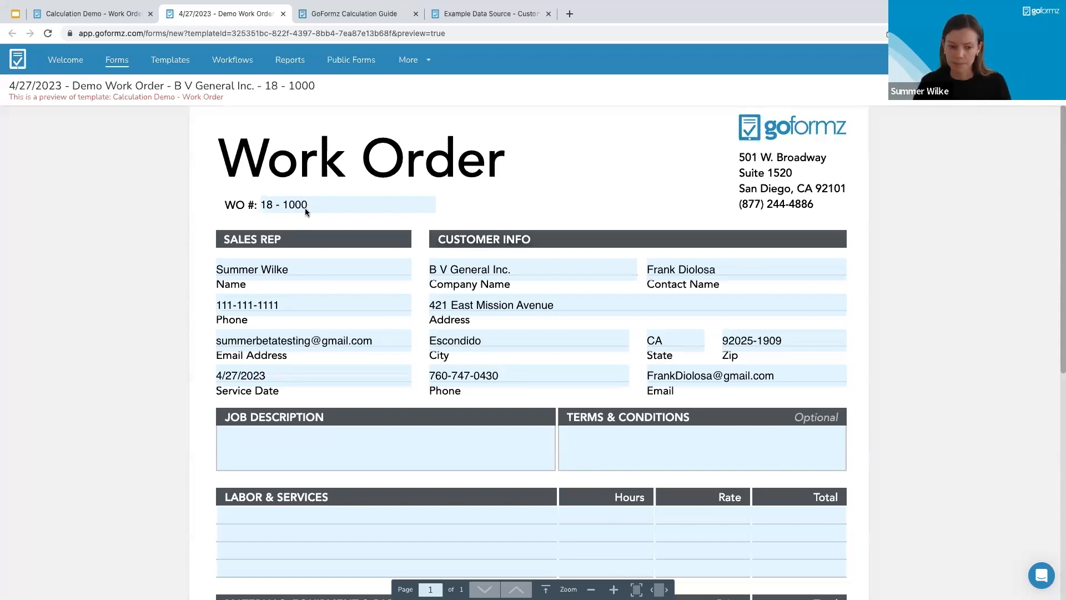
# - Fill the first Labor & Services row with Installation, 2 hours and a rate of 100
pyautogui.scroll(-3, 712, 431)
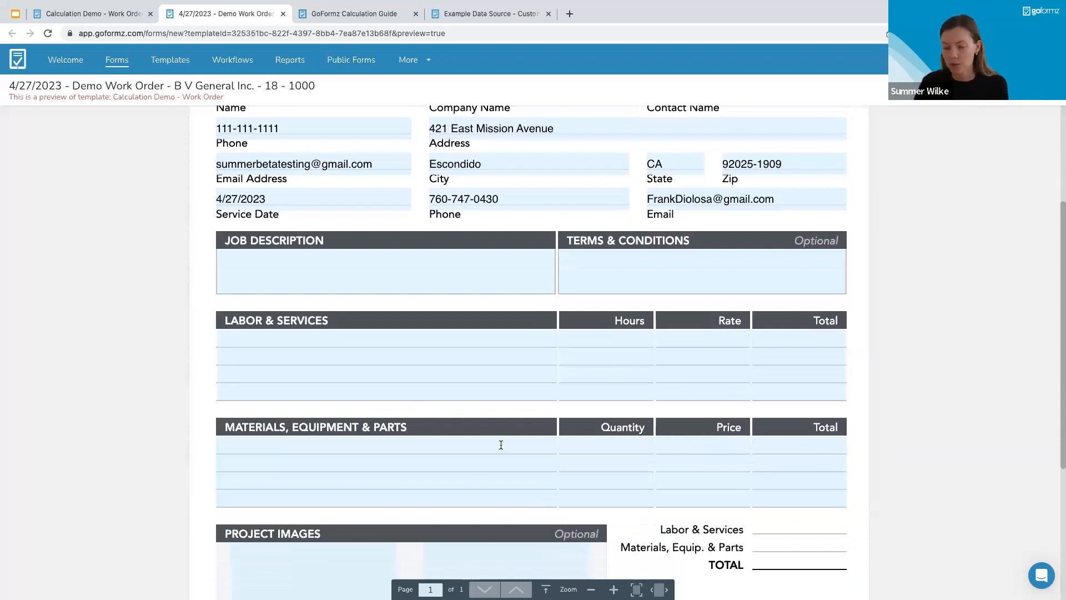
pyautogui.scroll(-1, 295, 305)
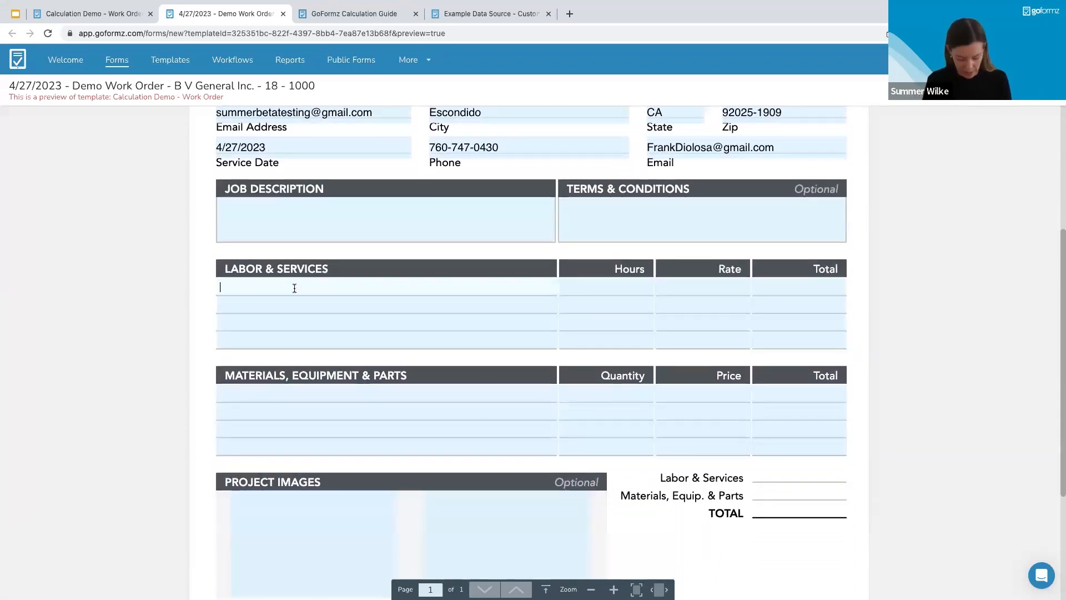
pyautogui.write('Installation')
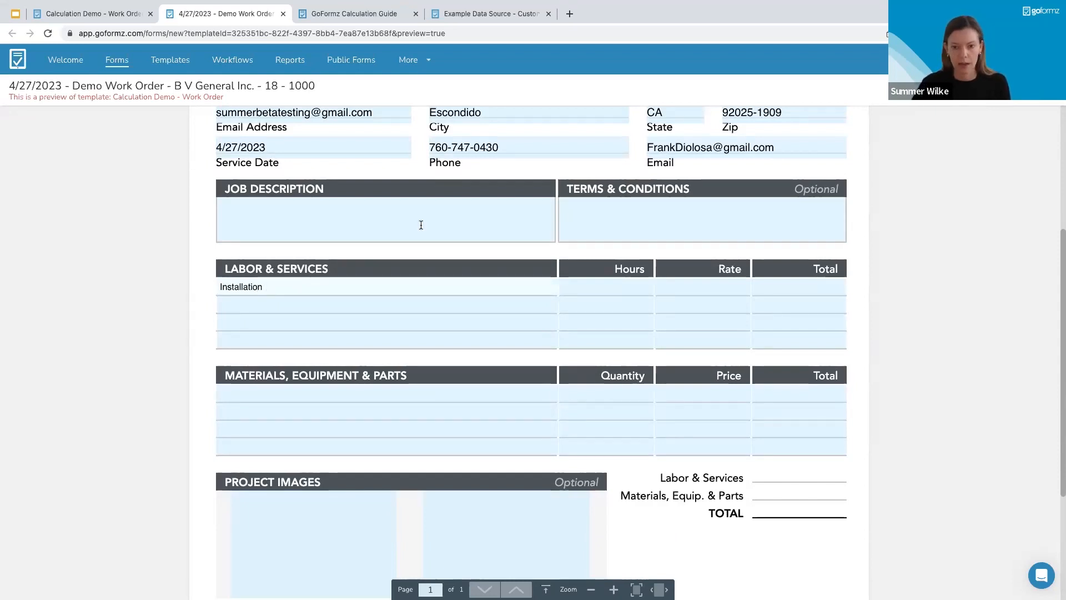
pyautogui.click(599, 292)
pyautogui.write('2')
pyautogui.press('Tab')
pyautogui.write('100')
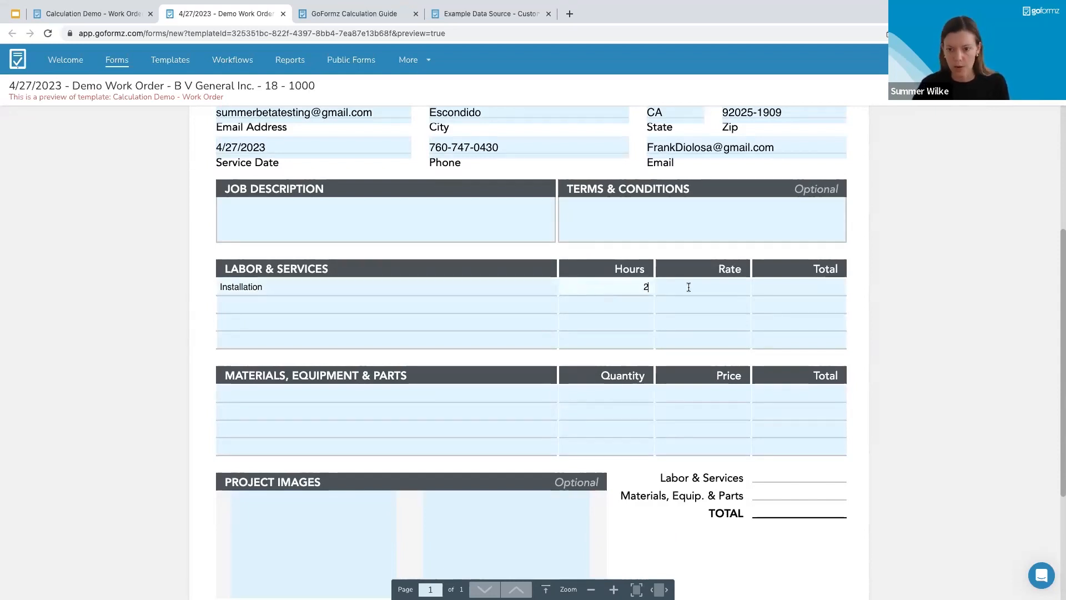
# - Fill the second Labor & Services row with Removal, 1 hour and a rate of 100
pyautogui.click(461, 304)
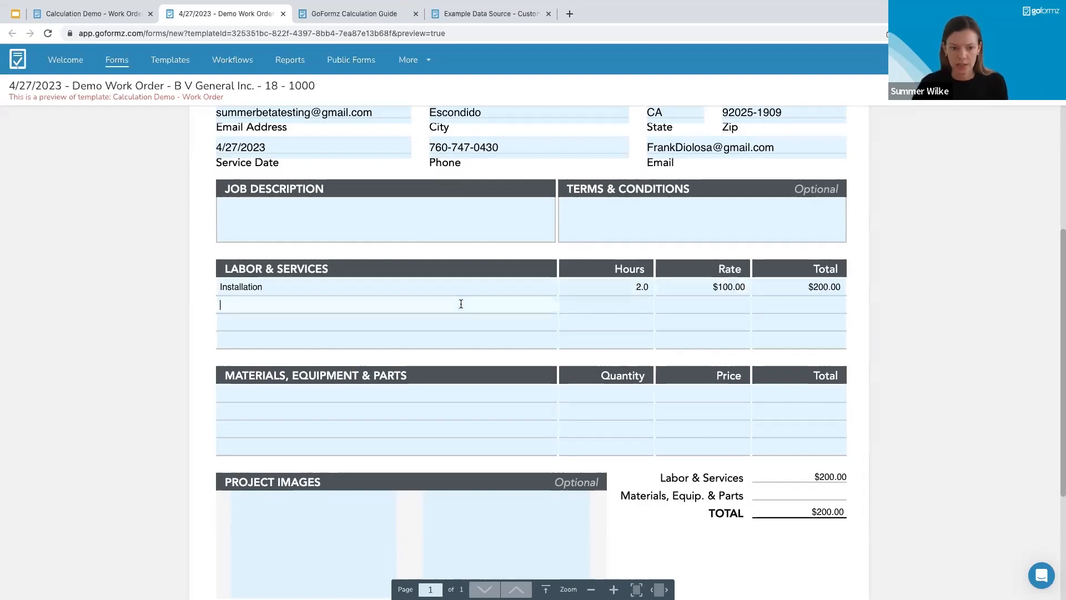
pyautogui.write('Removal')
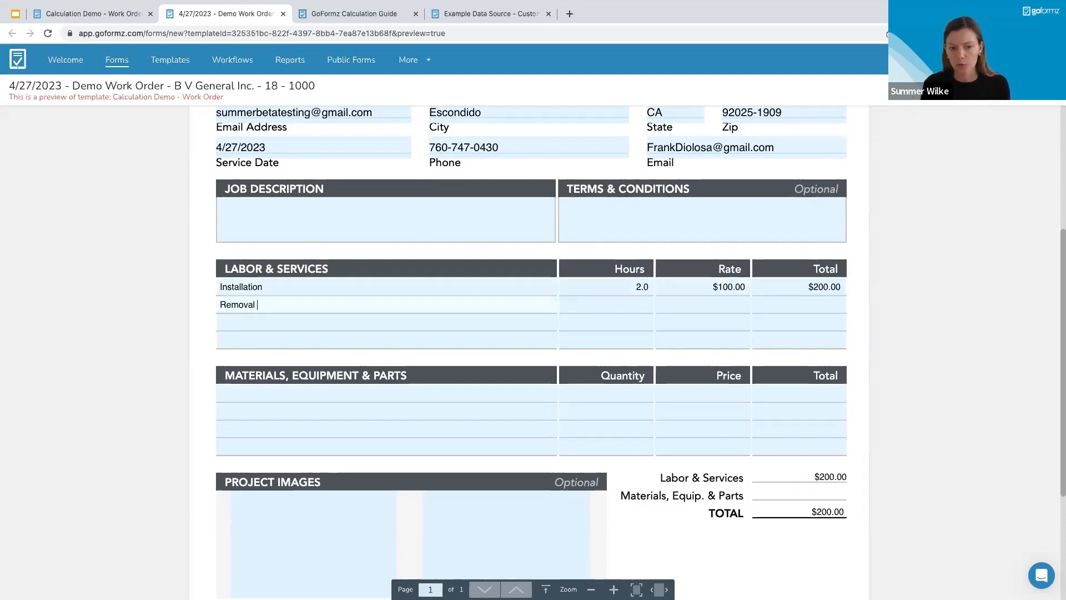
pyautogui.click(647, 306)
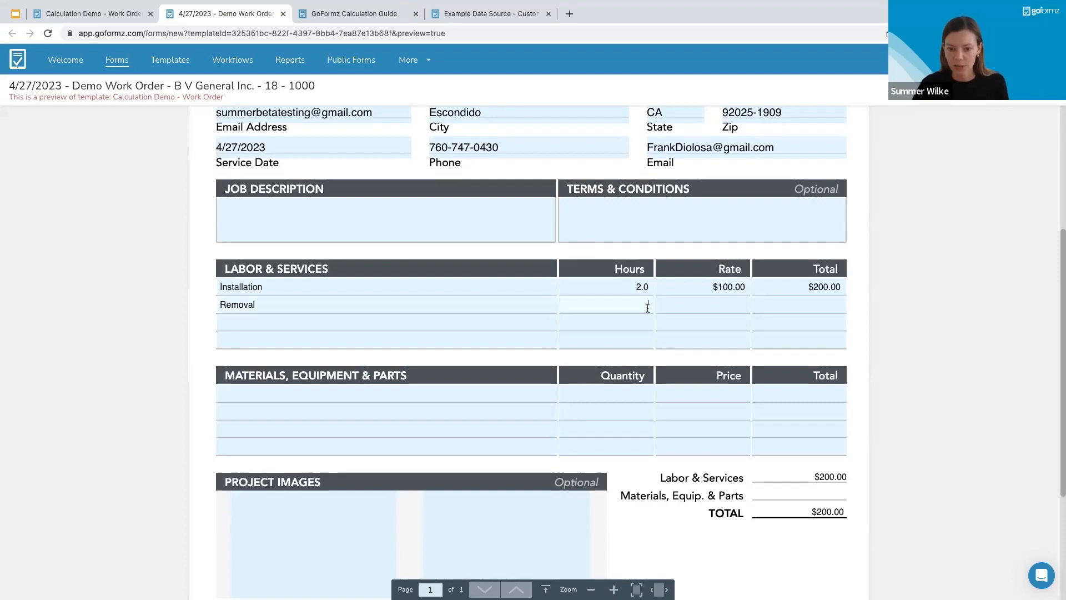
pyautogui.write('1')
pyautogui.click(688, 304)
pyautogui.write('100')
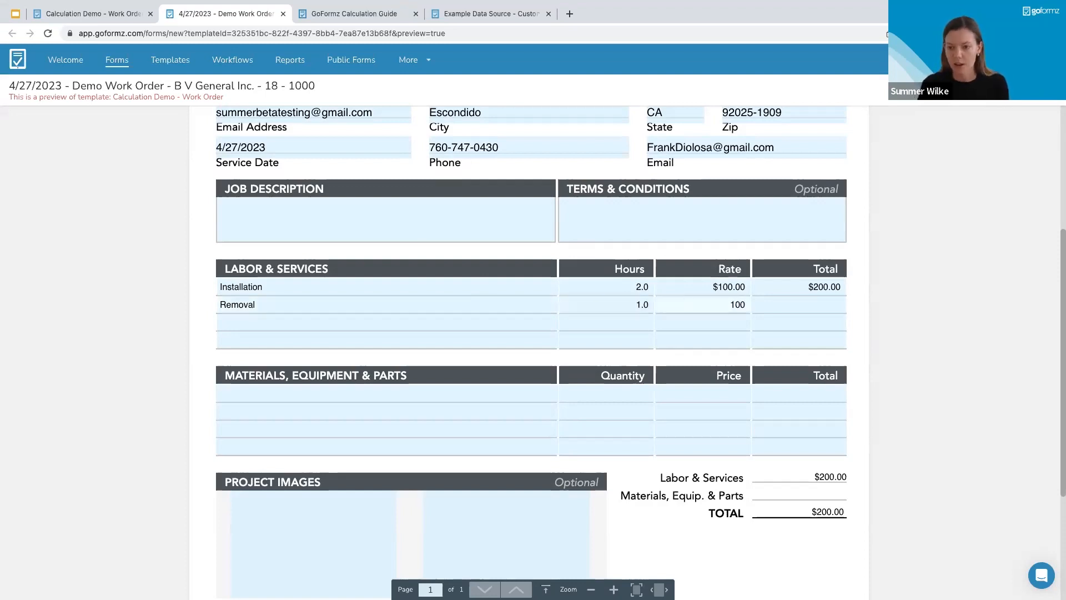
pyautogui.click(935, 337)
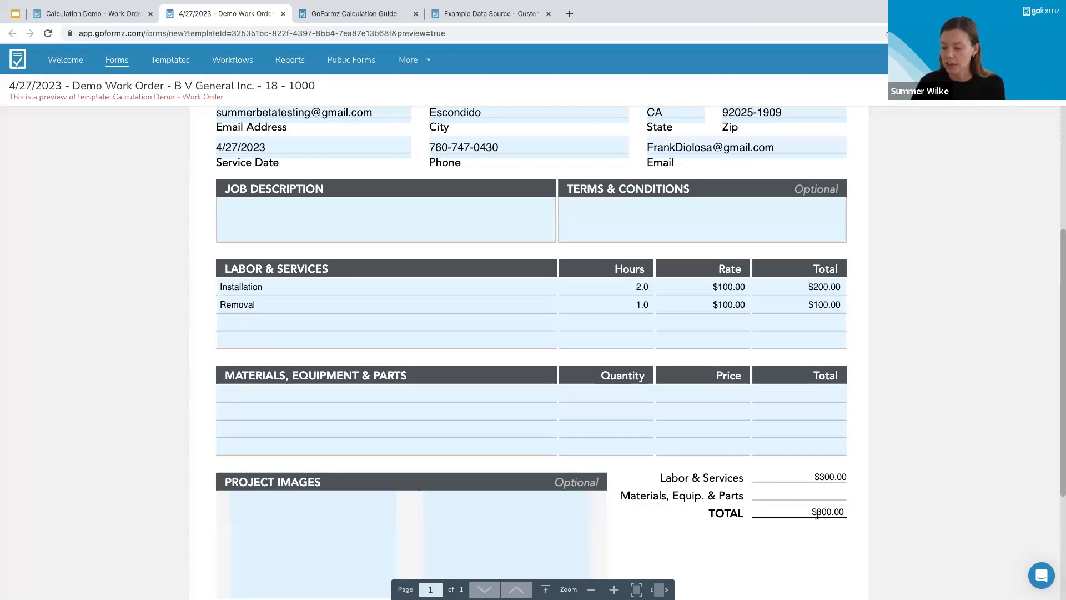
# - Fill the first Materials, Equipment & Parts row with A/C Units, a quantity of 3 and a price of 500
pyautogui.scroll(-1, 817, 515)
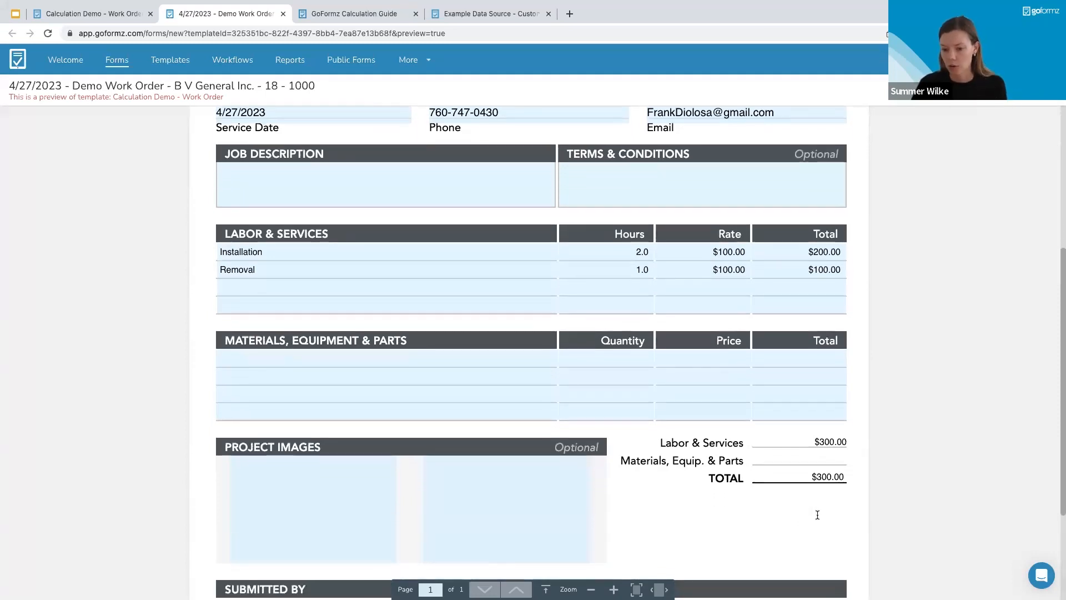
pyautogui.click(298, 362)
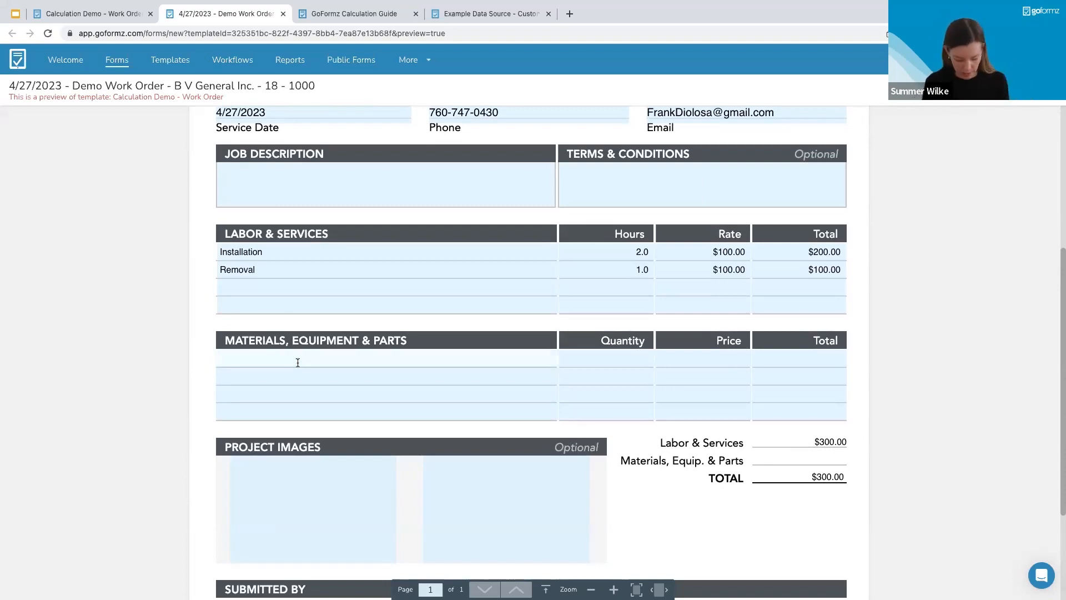
pyautogui.write('A/c')
pyautogui.press('BackSpace')
pyautogui.write('C')
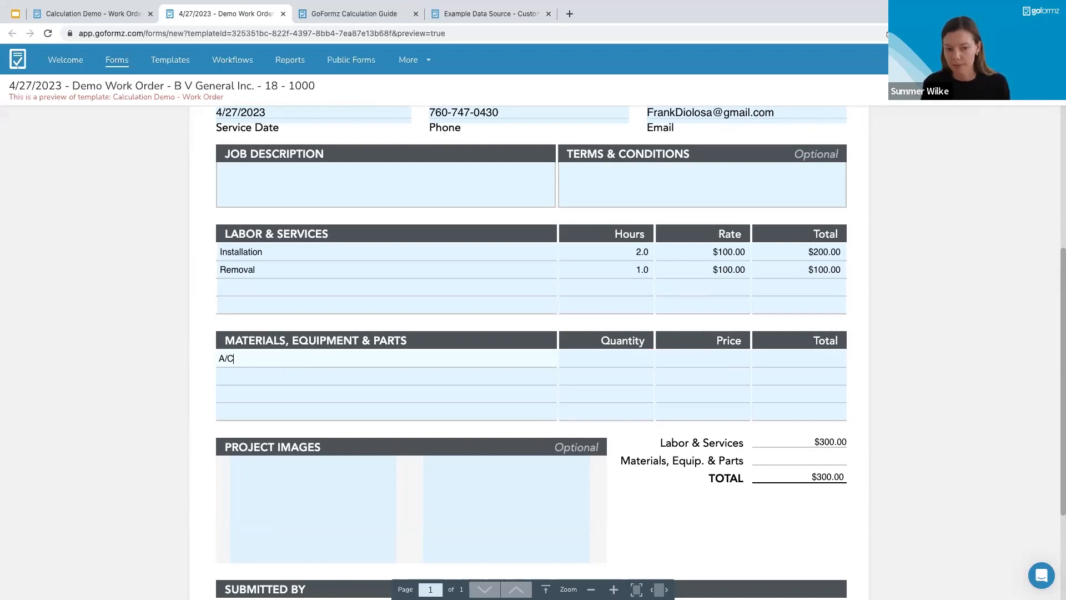
pyautogui.write(' Unite')
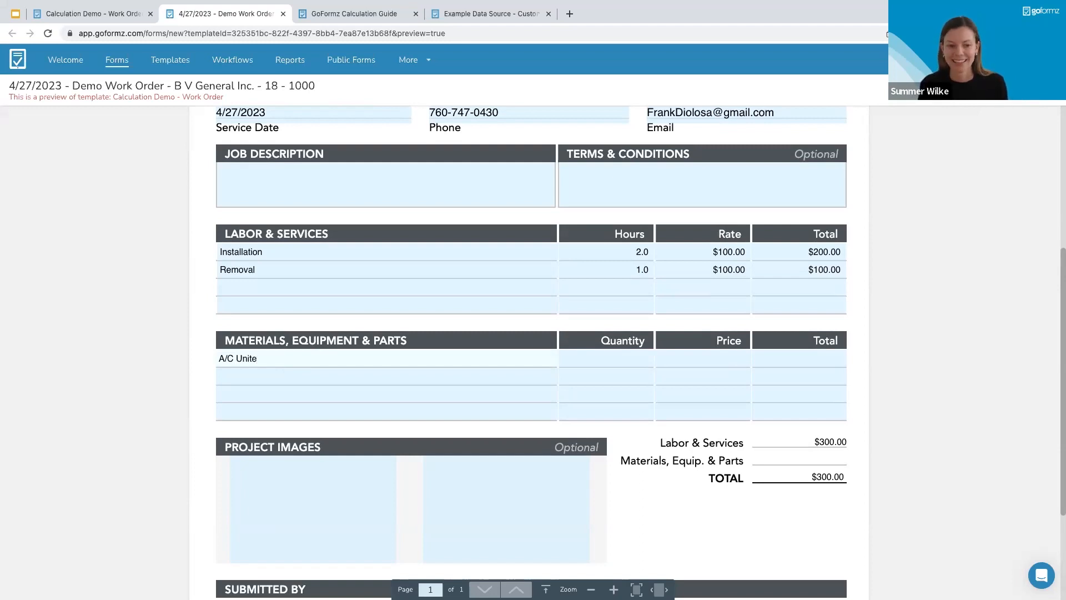
pyautogui.click(691, 362)
pyautogui.write('5')
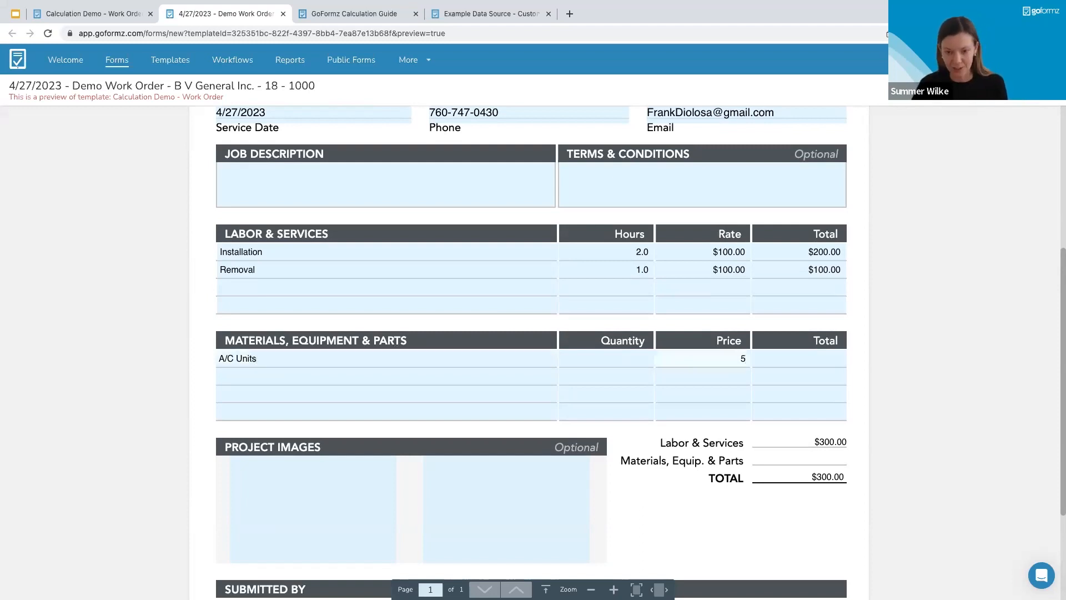
pyautogui.write('00')
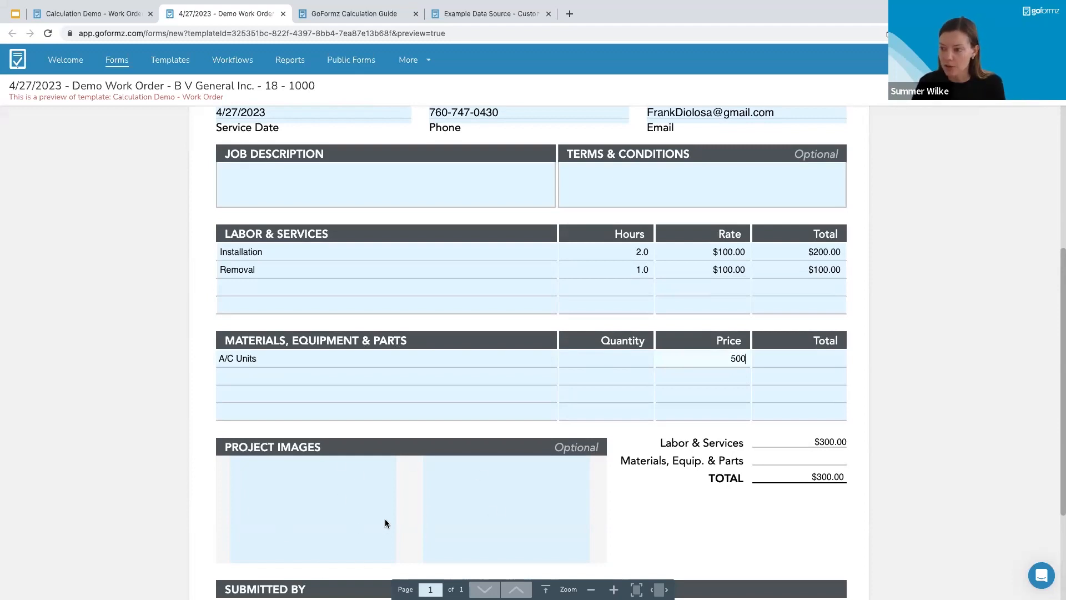
pyautogui.click(622, 362)
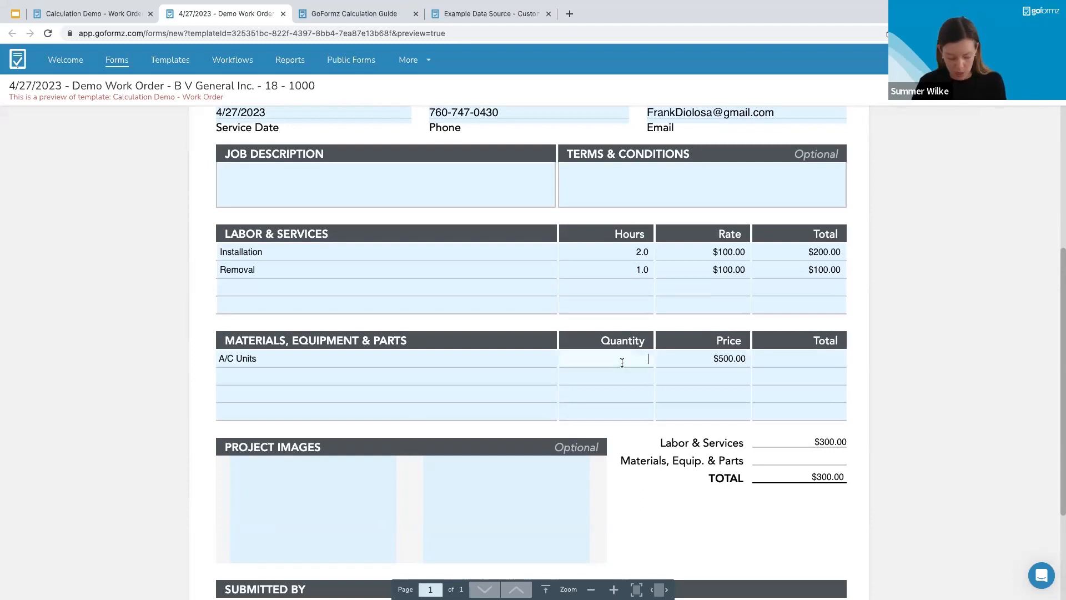
pyautogui.write('3')
pyautogui.click(654, 442)
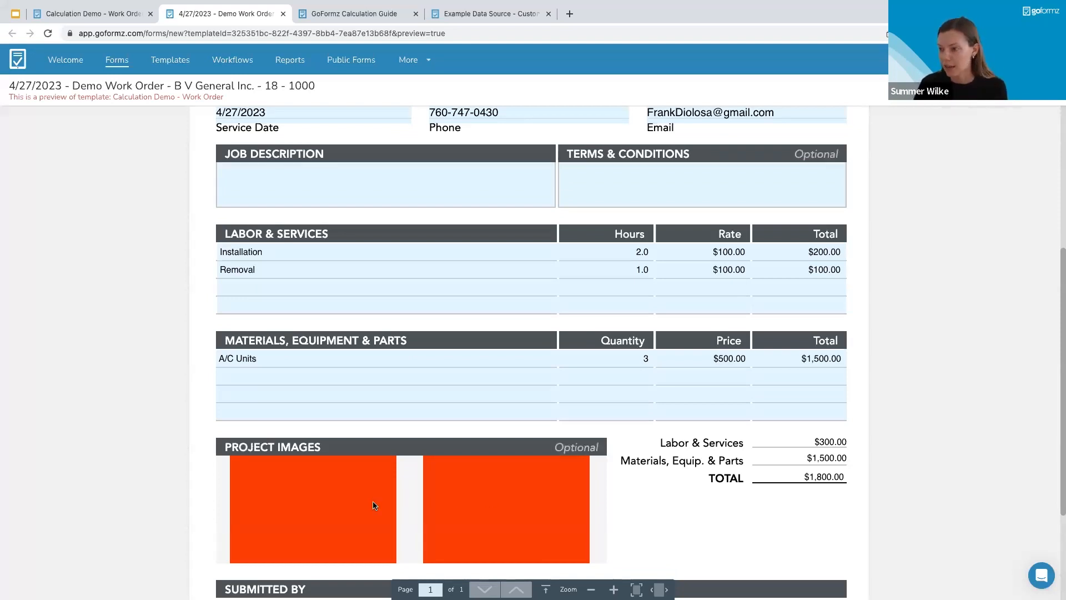
# - Look over the project images and approval sections of the preview form, and switch to the Google Slides presentation
pyautogui.scroll(-2, 388, 489)
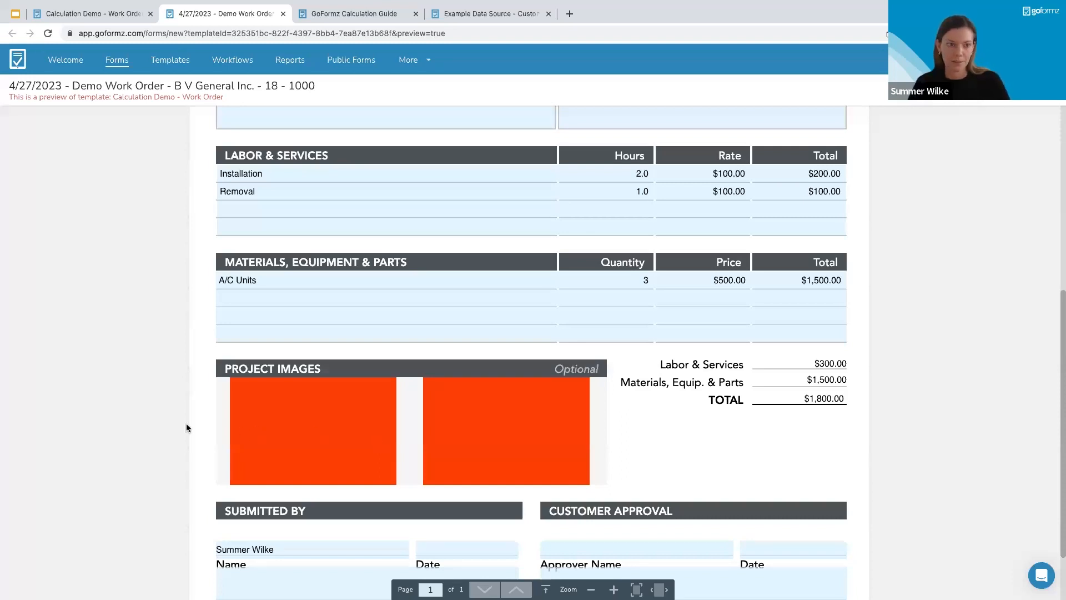
pyautogui.click(14, 15)
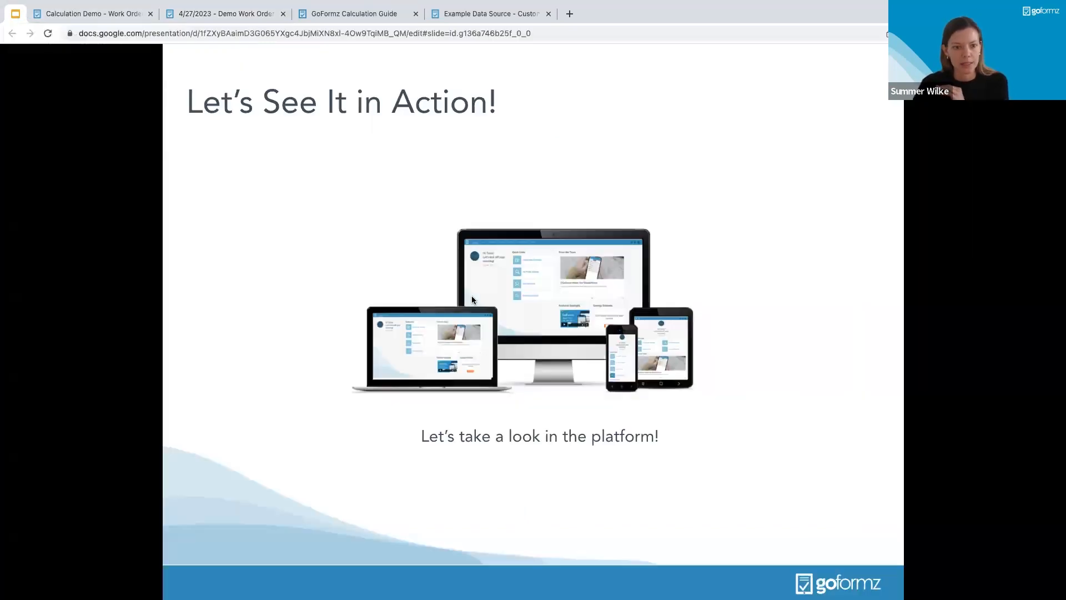
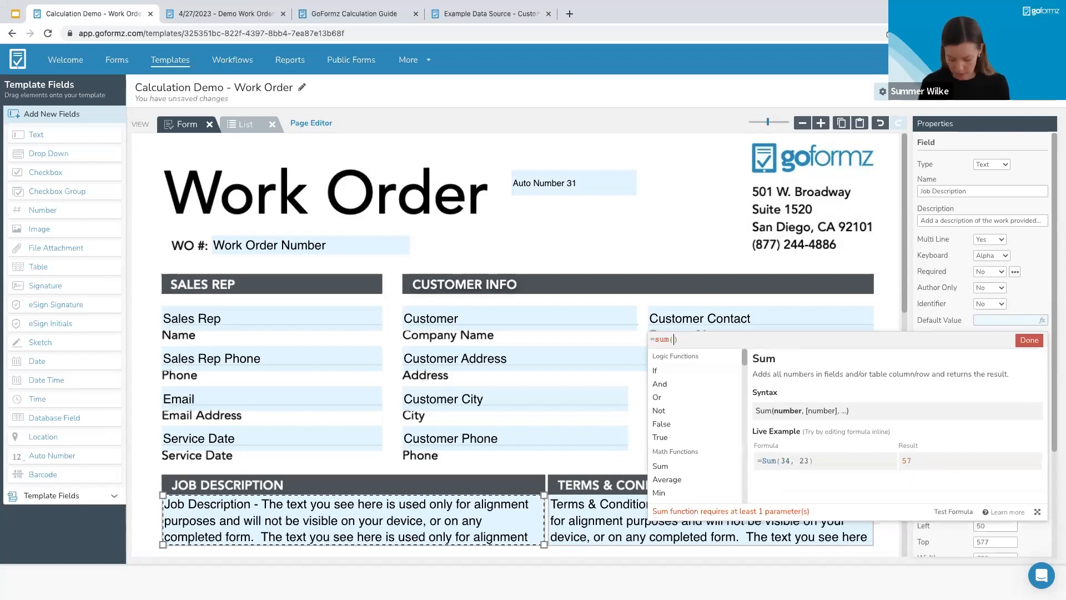
# - Enter "text" in quotation marks as the parameter of the sum formula in the Job Description field's default value
pyautogui.press('BackSpace')
pyautogui.press('BackSpace')
pyautogui.press('BackSpace')
pyautogui.press('BackSpace')
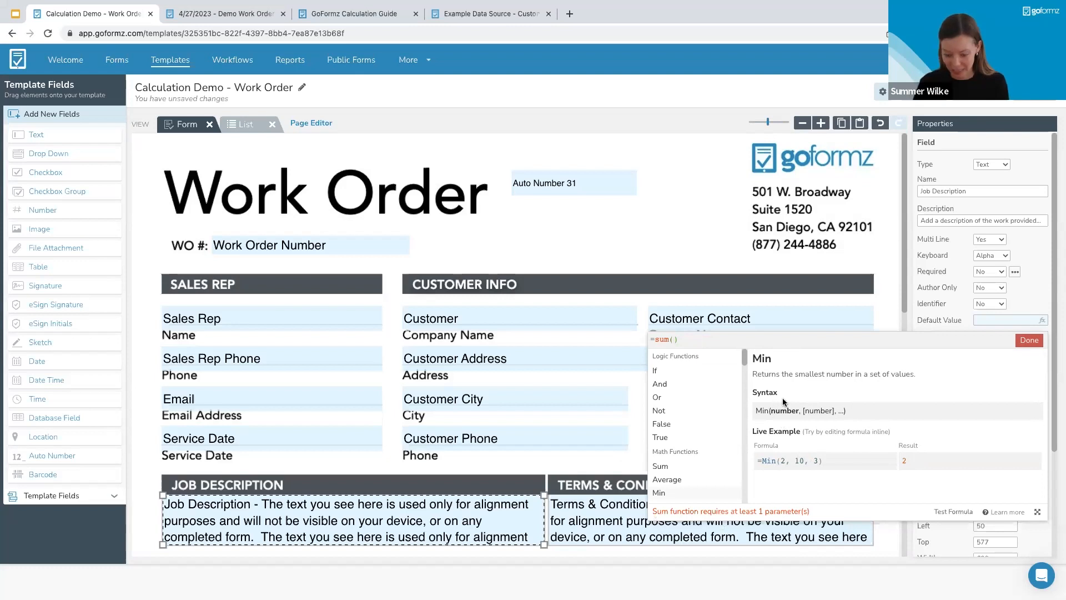
pyautogui.write('text')
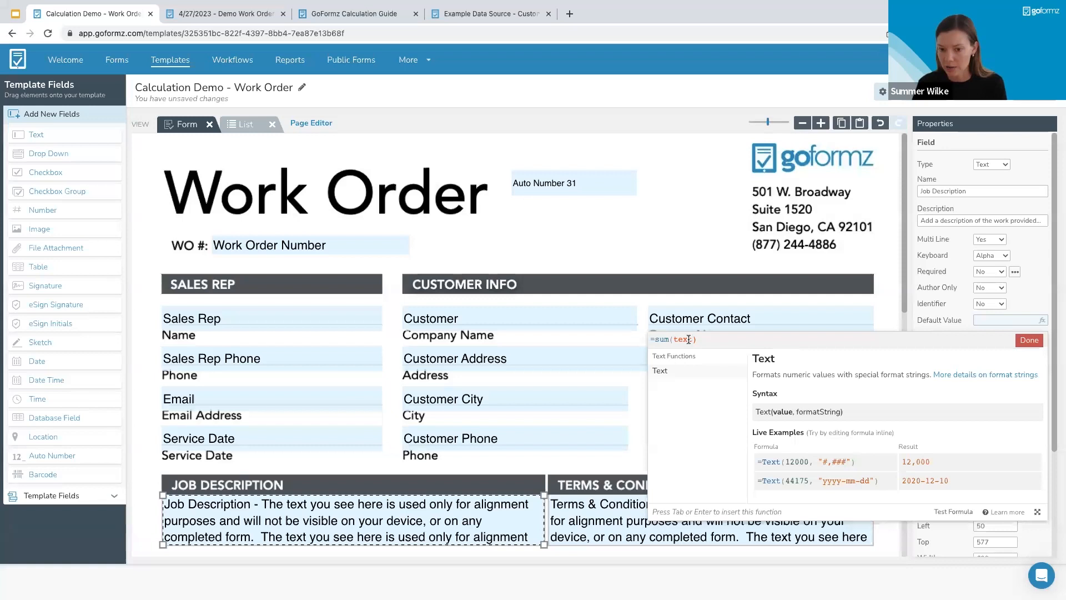
pyautogui.write('"')
pyautogui.press('Left')
pyautogui.press('Left')
pyautogui.press('Left')
pyautogui.press('Left')
pyautogui.press('Left')
pyautogui.write('"')
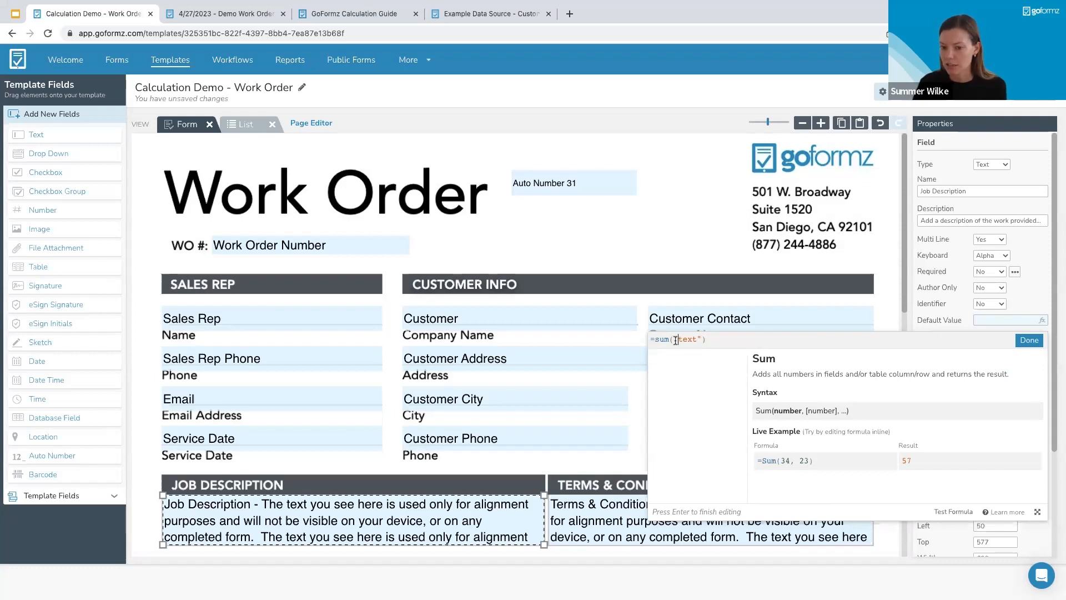
# - Remove the quoted text from the sum formula, leaving its parentheses empty
pyautogui.click(703, 339)
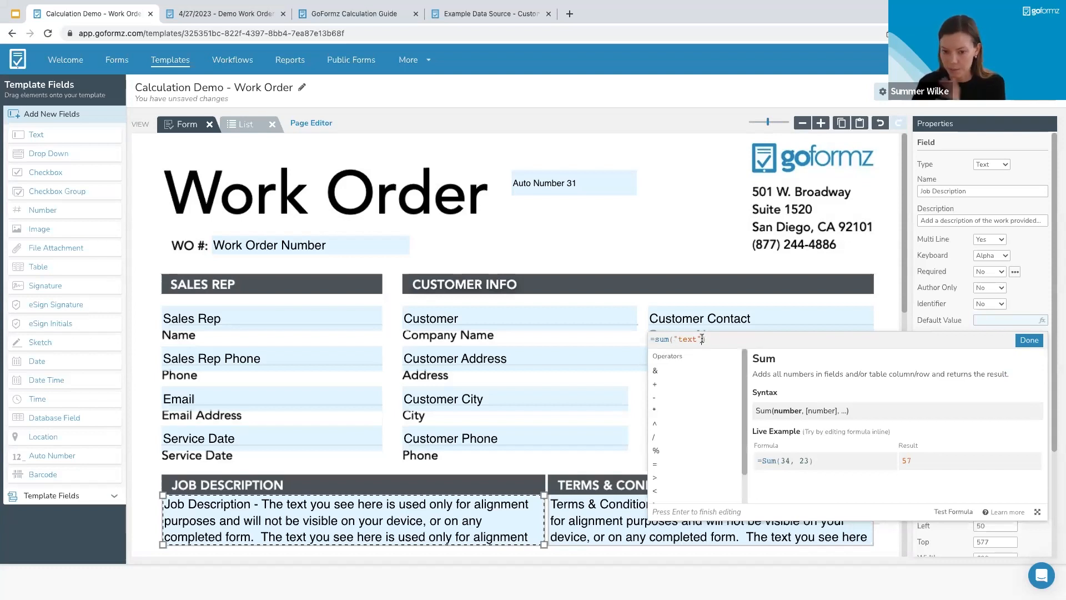
pyautogui.press('BackSpace')
pyautogui.press('BackSpace')
pyautogui.press('BackSpace')
pyautogui.press('BackSpace')
pyautogui.press('BackSpace')
pyautogui.press('BackSpace')
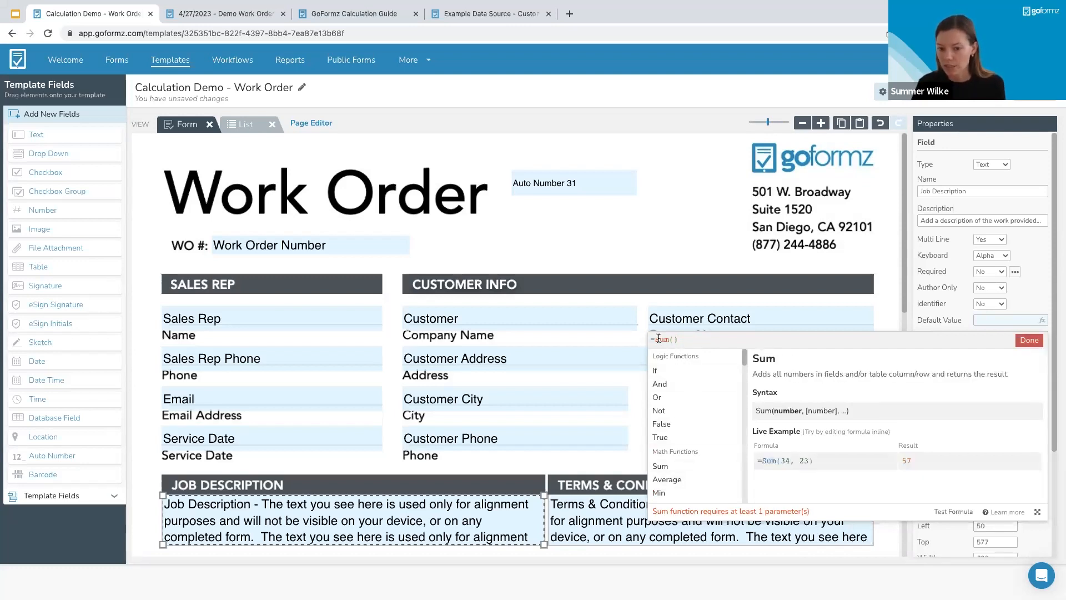
# - Examine the formula editor's feedback on the empty sum formula and switch to the Google Slides presentation
pyautogui.doubleClick(660, 511)
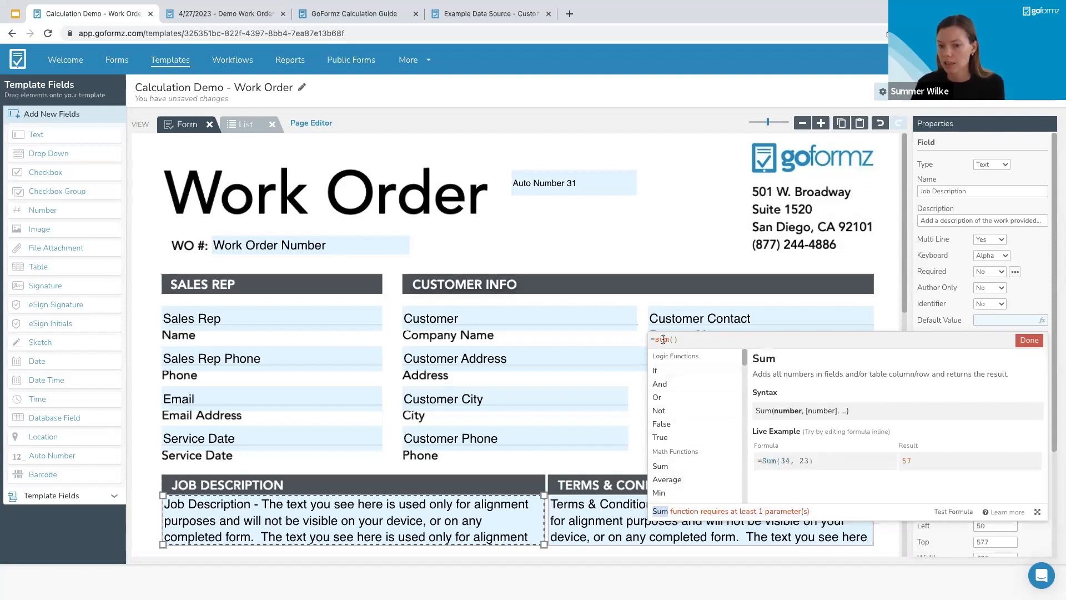
pyautogui.click(741, 340)
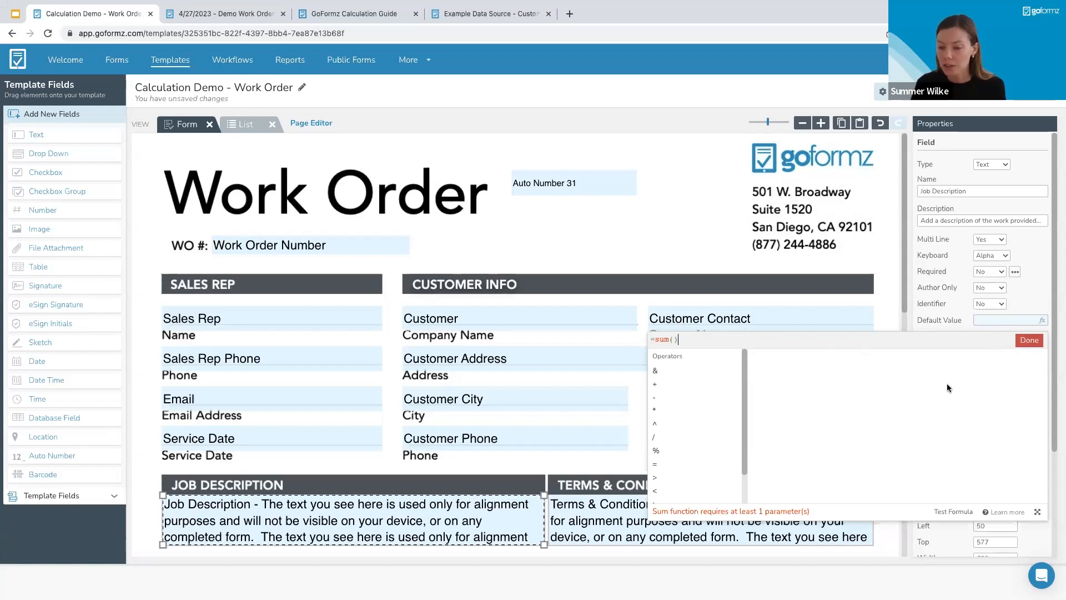
pyautogui.click(673, 339)
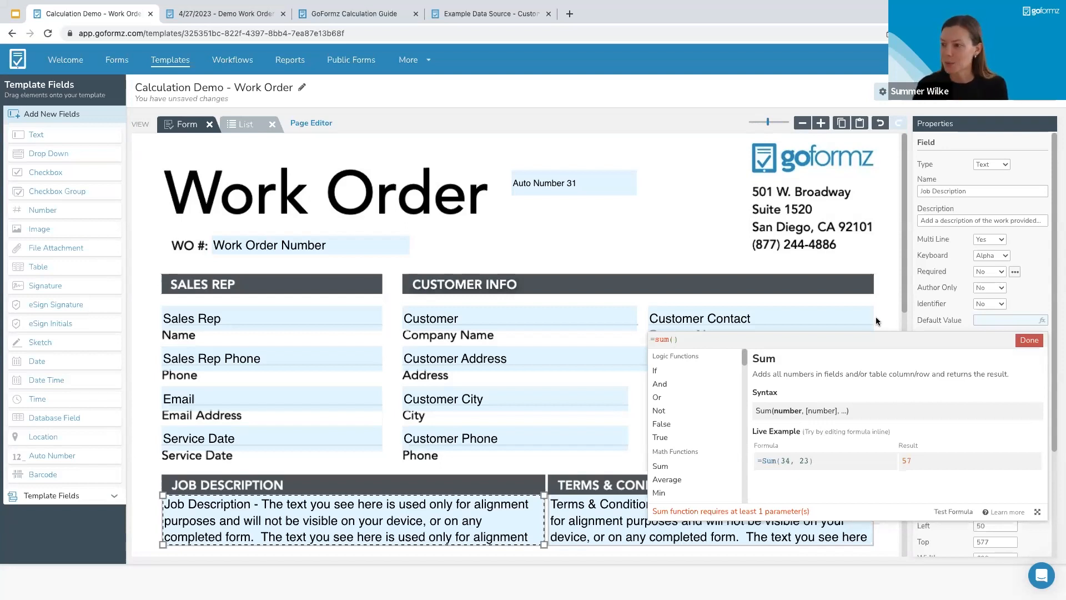
pyautogui.click(13, 17)
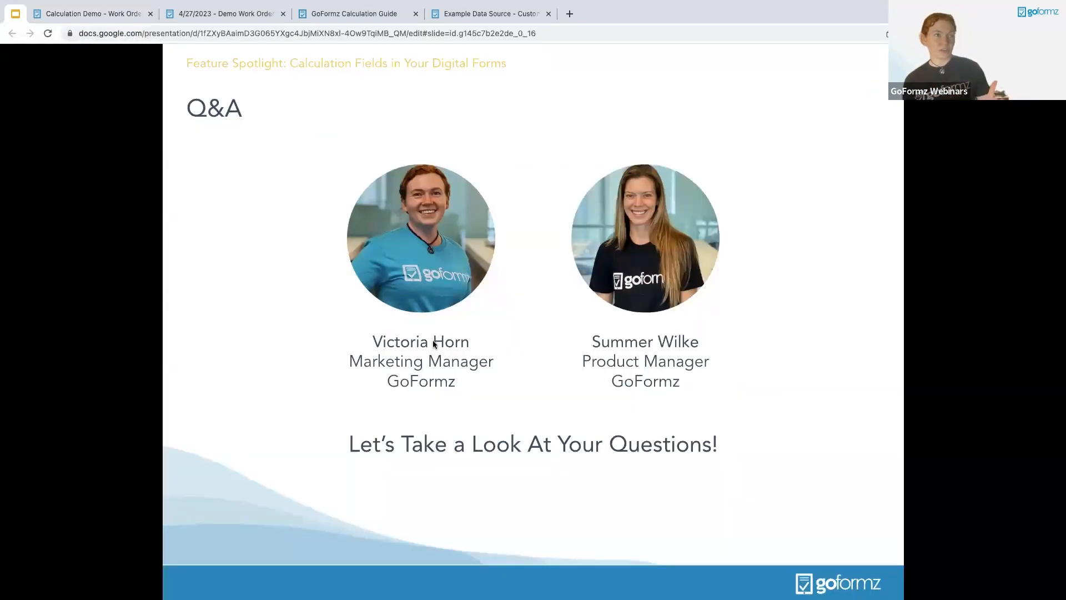